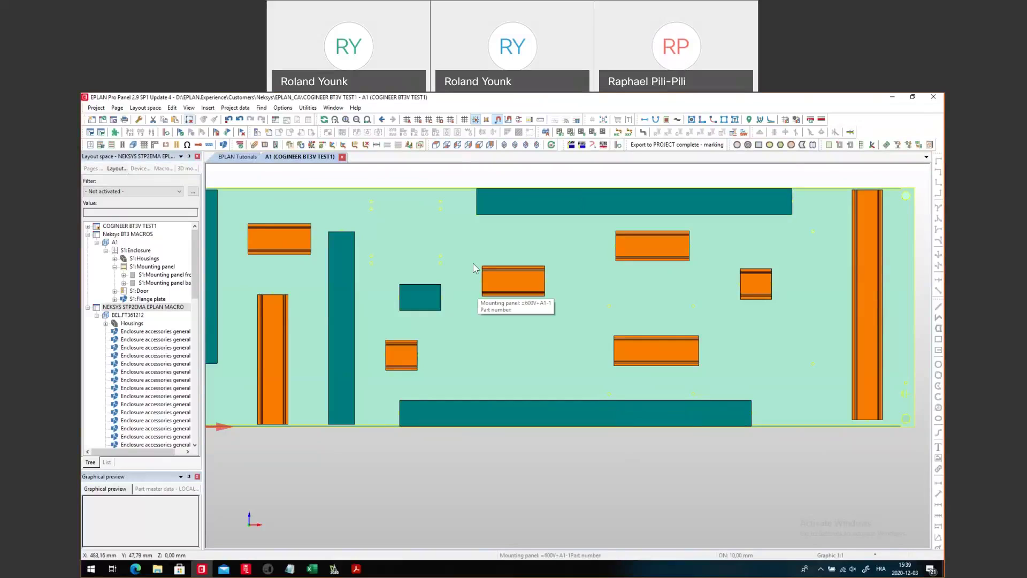
- Place a short horizontal RIT.8800750 cable duct (30x2000x80 mm) mid-panel, right of centre
{"action": "left_click", "coordinate": [133, 145]}
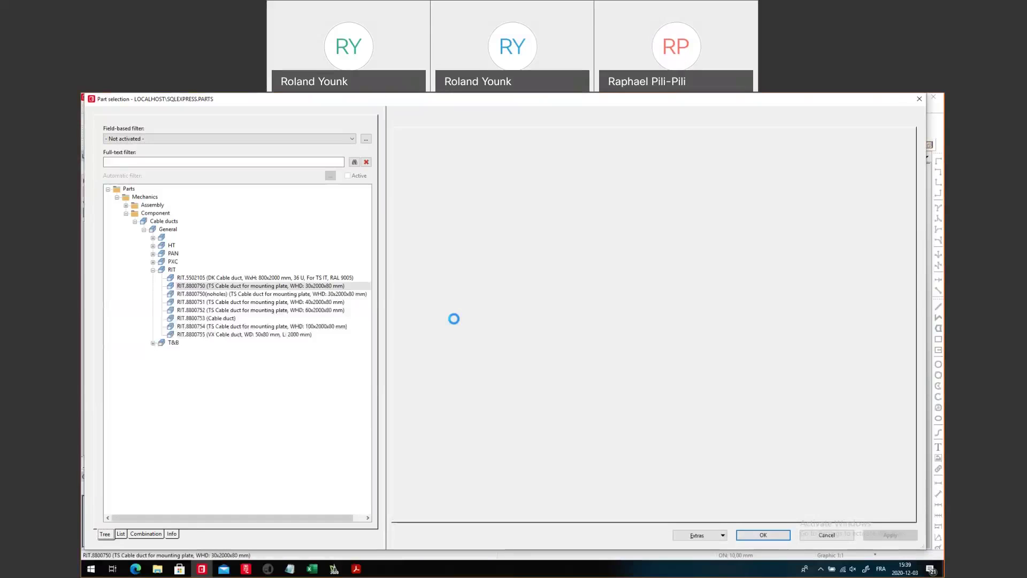
{"action": "left_click", "coordinate": [764, 535]}
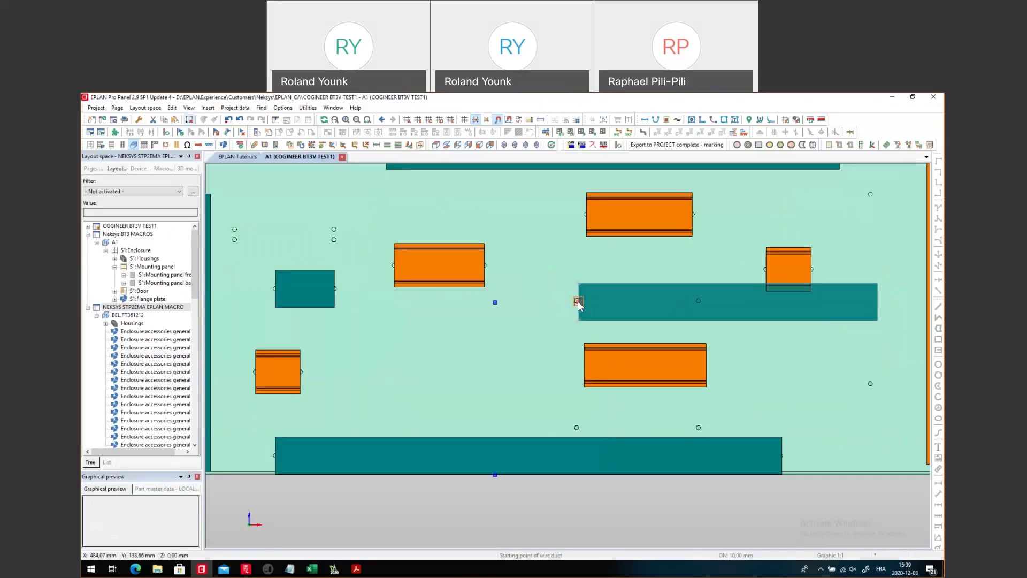
{"action": "left_click", "coordinate": [578, 301]}
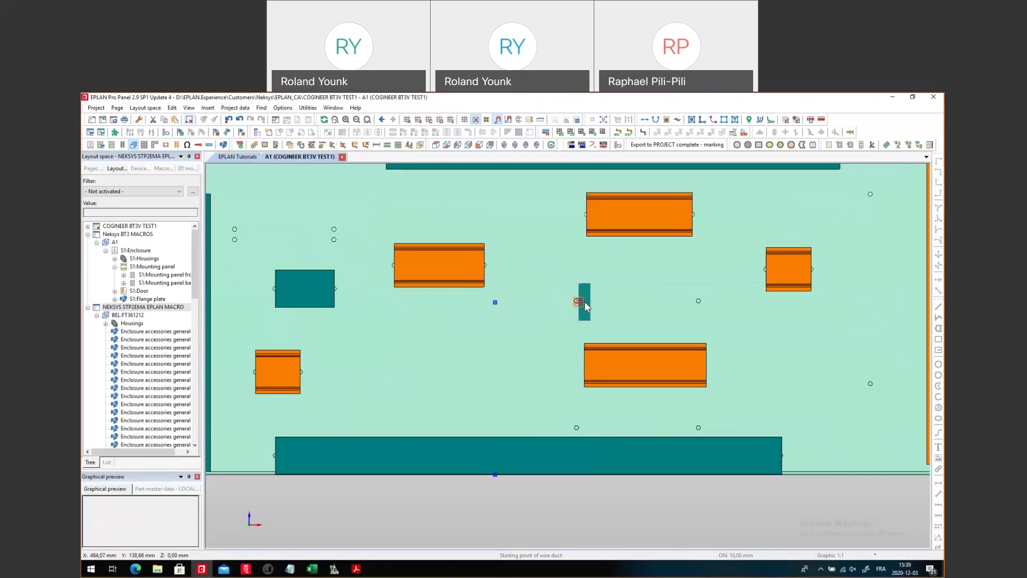
{"action": "left_click", "coordinate": [699, 301]}
{"action": "key", "text": "Escape"}
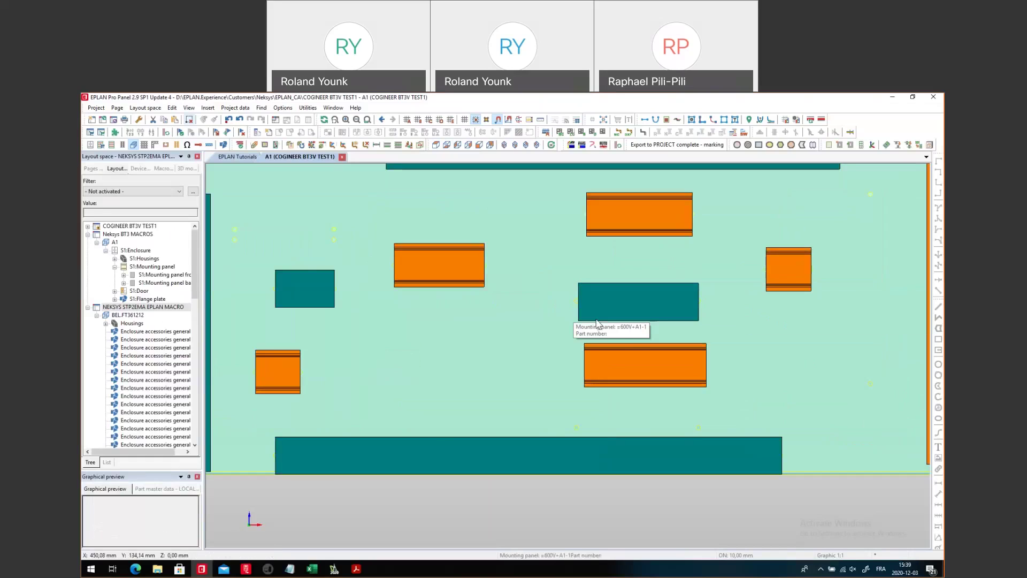
{"action": "scroll", "coordinate": [567, 319], "scroll_direction": "down", "scroll_amount": 2}
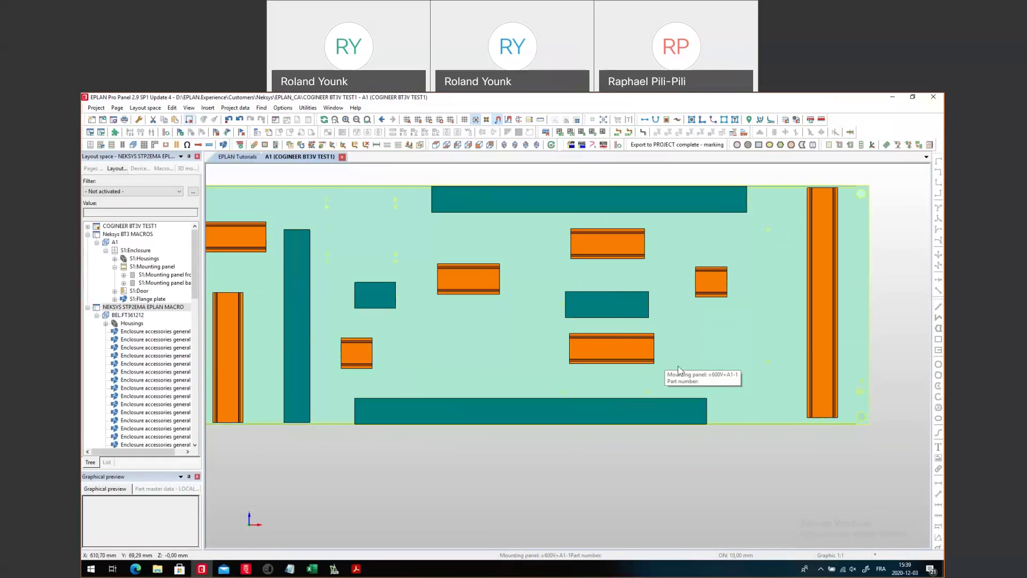
{"action": "scroll", "coordinate": [579, 436], "scroll_direction": "down", "scroll_amount": 1}
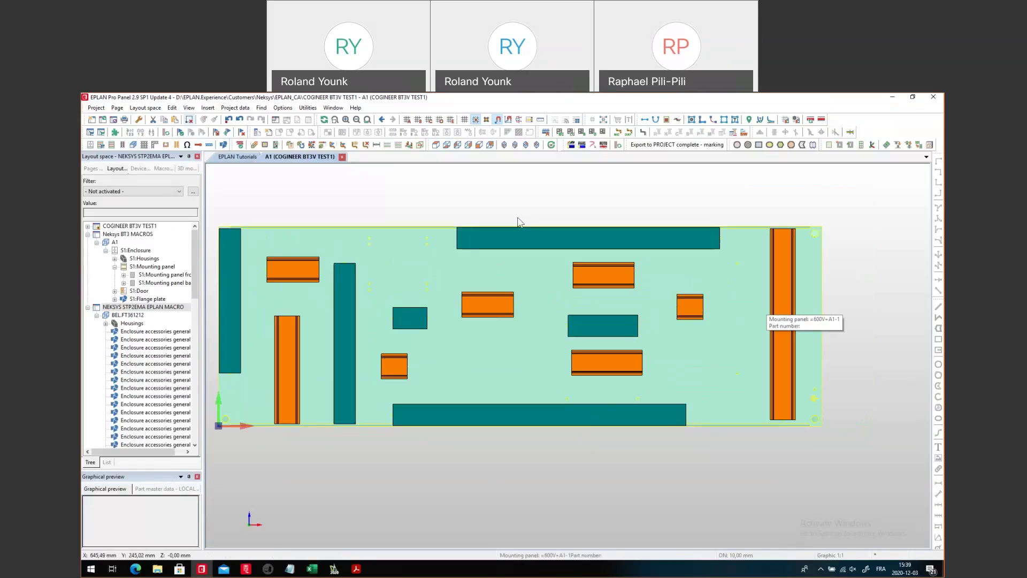
{"action": "left_click", "coordinate": [133, 145]}
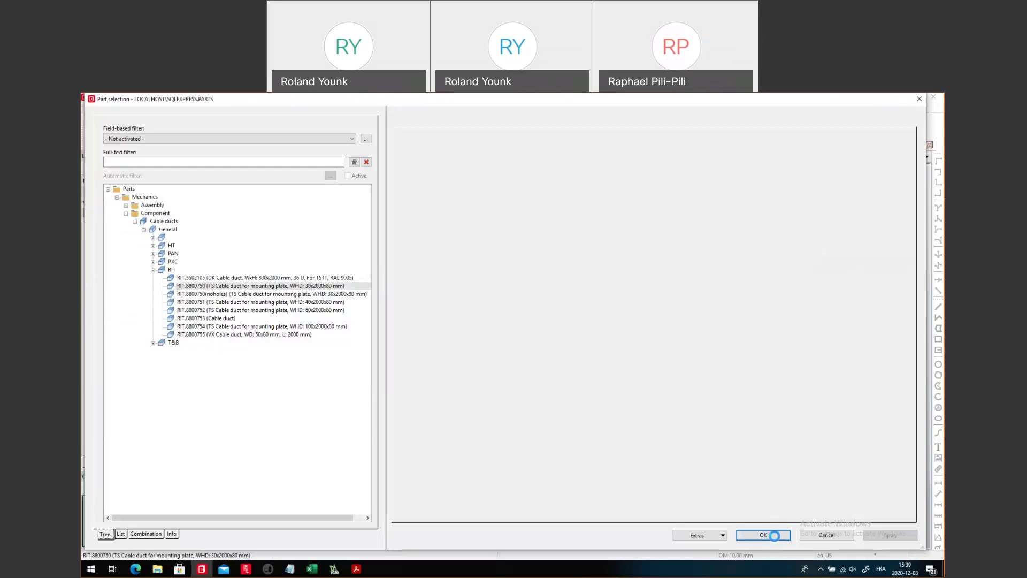
- Draw a vertical cable duct from the panel top down to the bottom duct, left of the right orange rail
{"action": "left_click", "coordinate": [775, 536]}
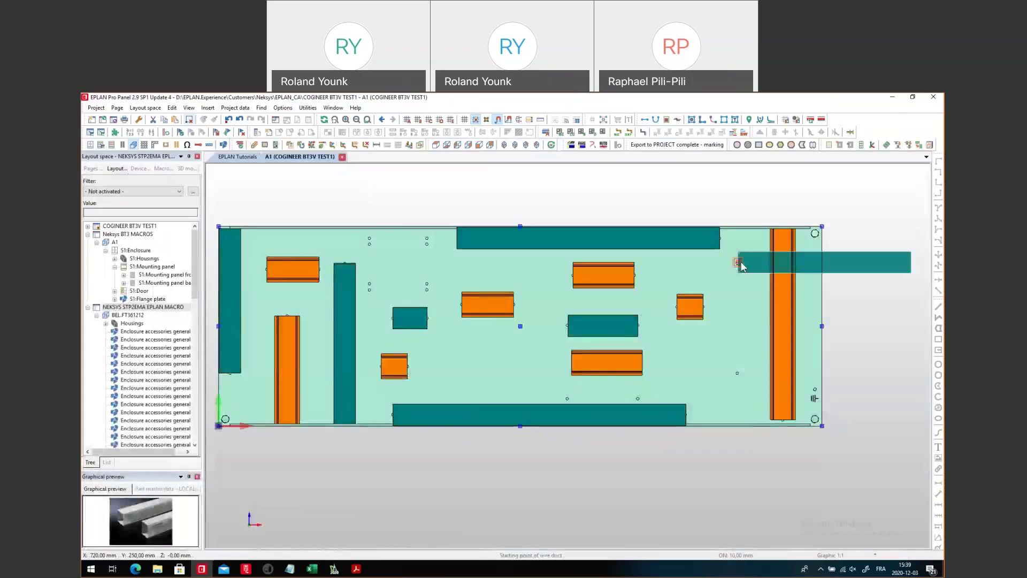
{"action": "scroll", "coordinate": [741, 261], "scroll_direction": "up", "scroll_amount": 5}
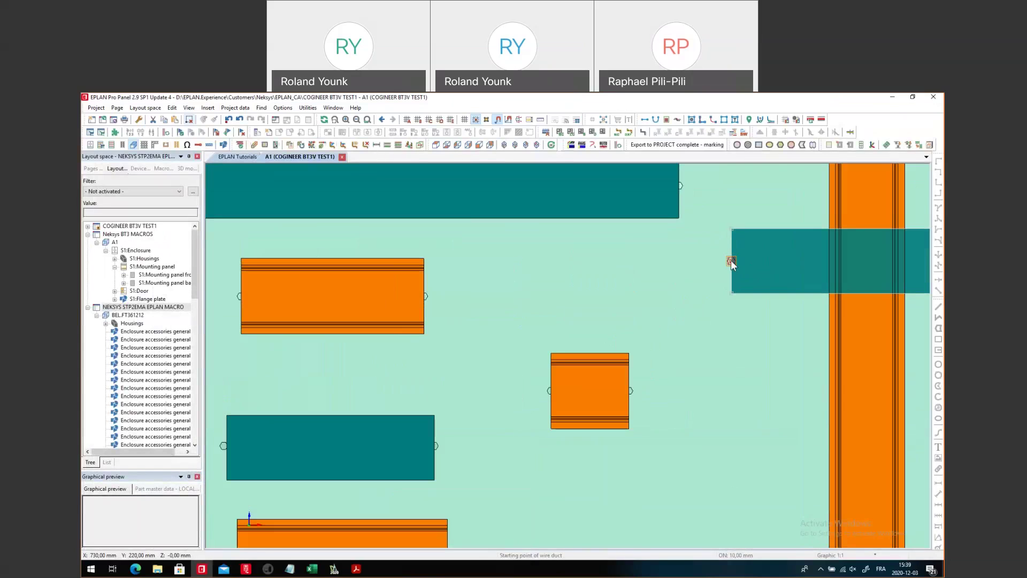
{"action": "left_click", "coordinate": [731, 261]}
{"action": "scroll", "coordinate": [701, 233], "scroll_direction": "down", "scroll_amount": 5}
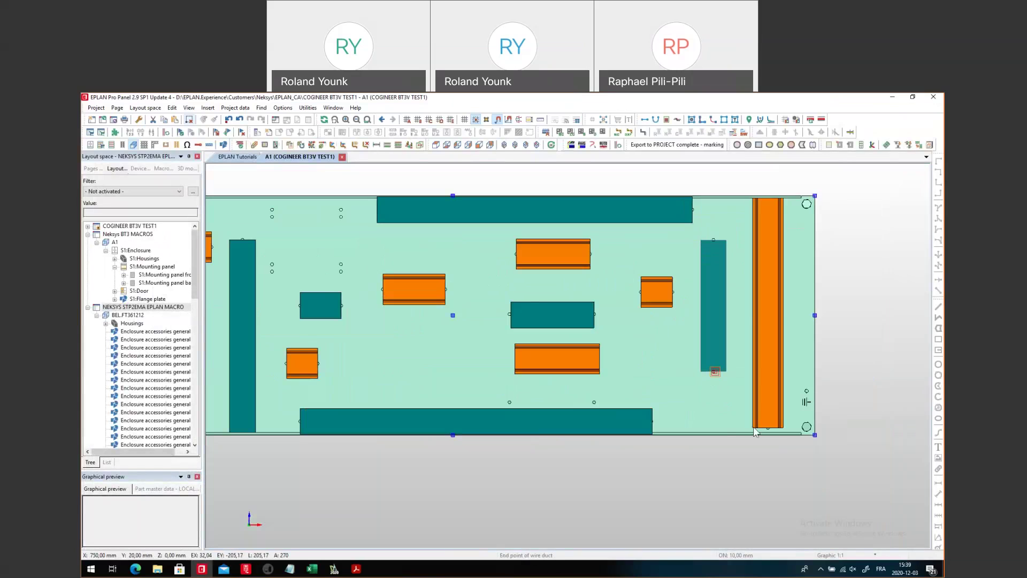
{"action": "scroll", "coordinate": [730, 438], "scroll_direction": "up", "scroll_amount": 4}
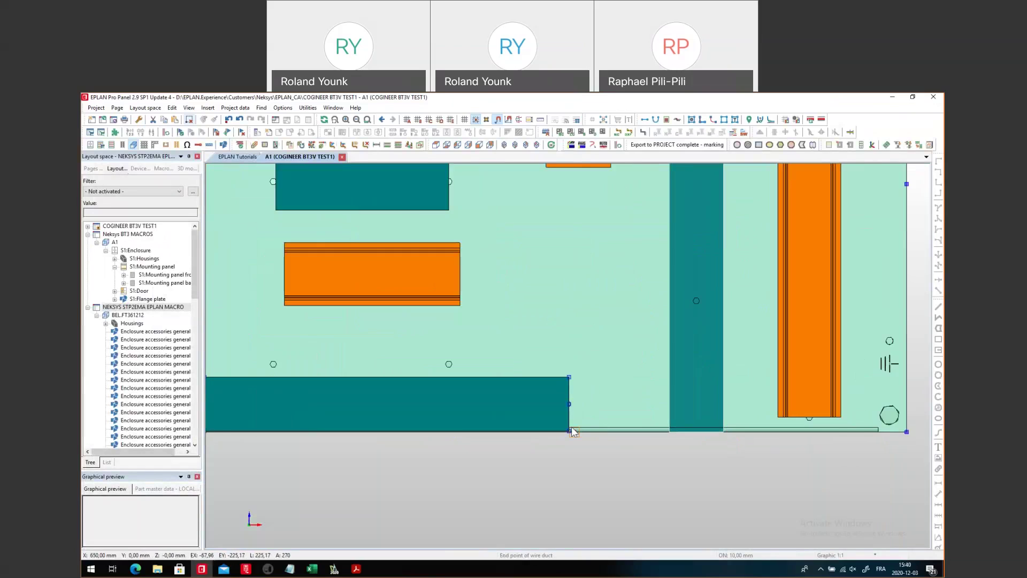
{"action": "left_click", "coordinate": [736, 431]}
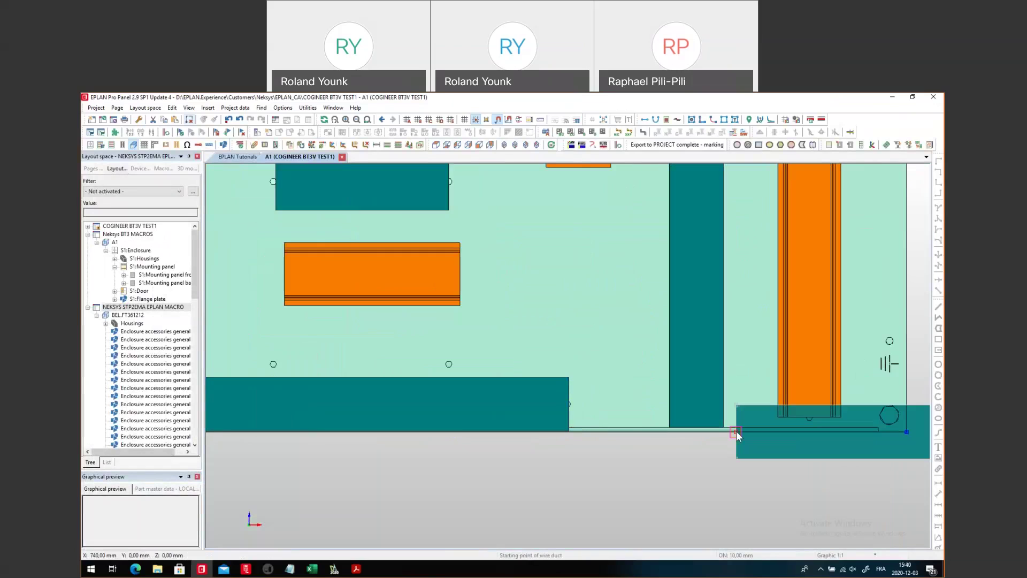
{"action": "scroll", "coordinate": [490, 448], "scroll_direction": "down", "scroll_amount": 4}
{"action": "key", "text": "Escape"}
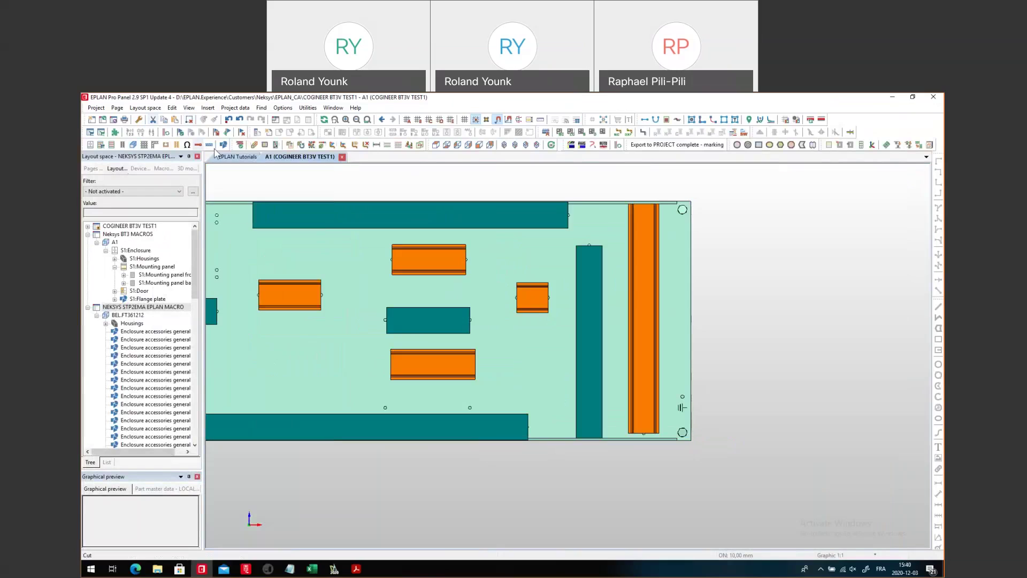
- Trim the right orange rail's bottom end and the new vertical duct's top end
{"action": "left_click", "coordinate": [322, 144]}
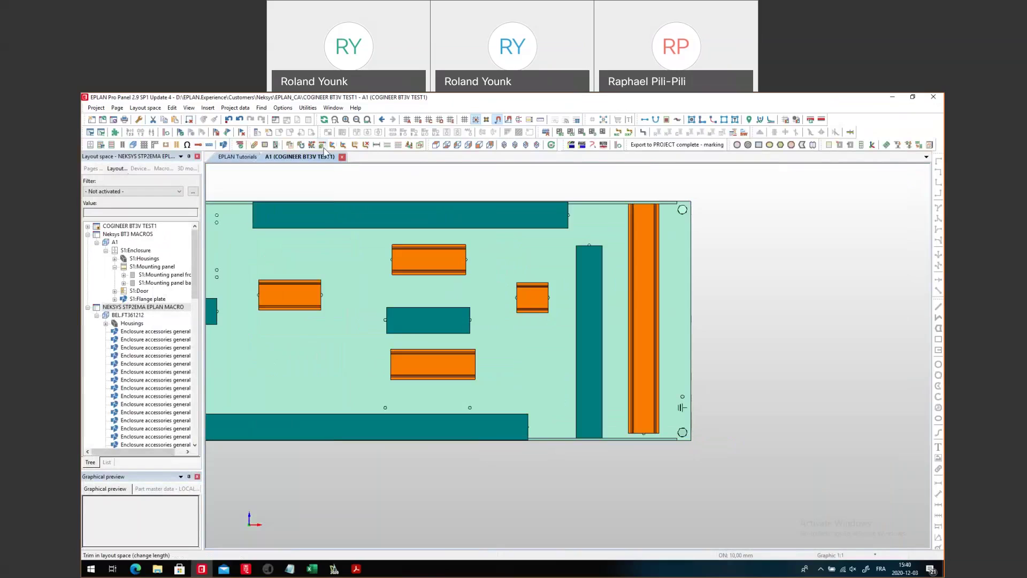
{"action": "left_click", "coordinate": [648, 429]}
{"action": "scroll", "coordinate": [645, 434], "scroll_direction": "up", "scroll_amount": 3}
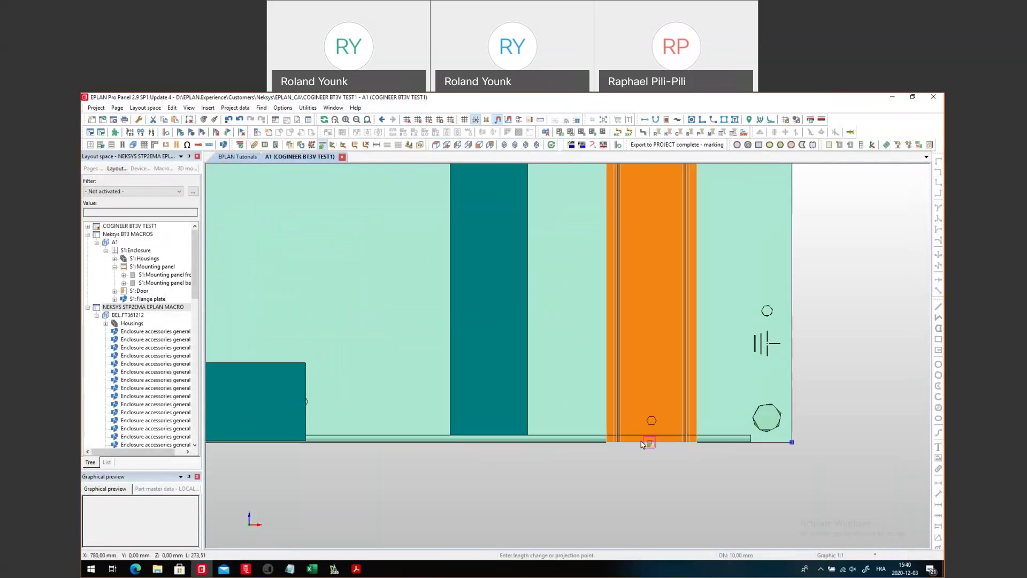
{"action": "left_click", "coordinate": [528, 436]}
{"action": "scroll", "coordinate": [782, 418], "scroll_direction": "down", "scroll_amount": 2}
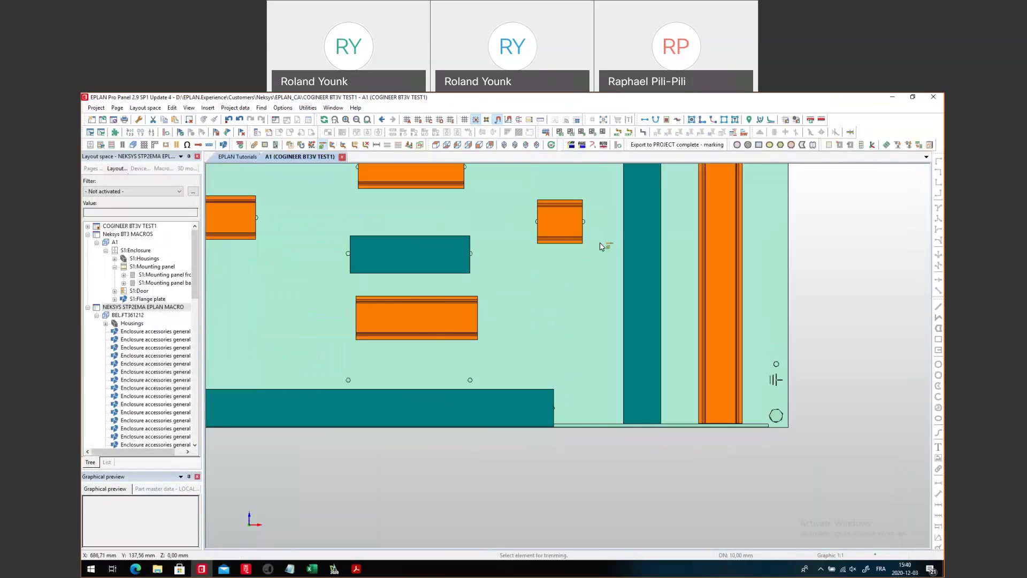
{"action": "scroll", "coordinate": [601, 423], "scroll_direction": "down", "scroll_amount": 1}
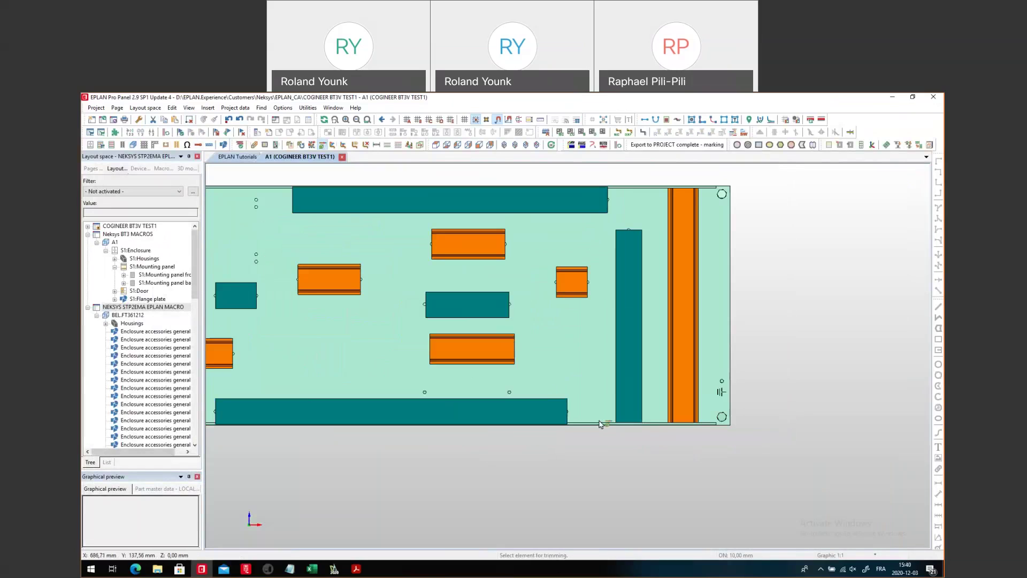
{"action": "left_click", "coordinate": [636, 242]}
{"action": "scroll", "coordinate": [633, 185], "scroll_direction": "up", "scroll_amount": 2}
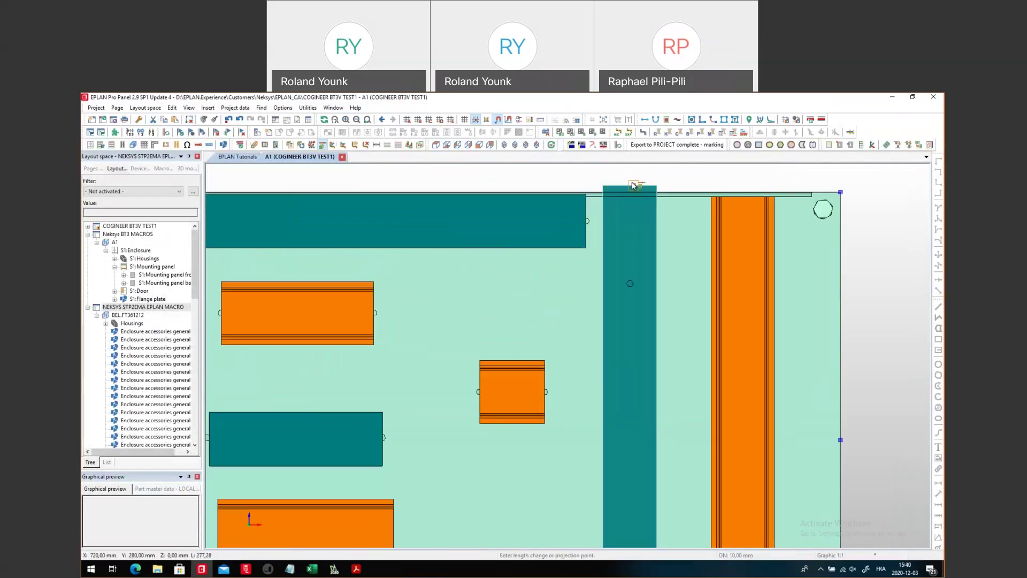
{"action": "left_click", "coordinate": [711, 198]}
- Extend the top duct to the vertical duct, and the middle and left vertical ducts to the top edge
{"action": "left_click", "coordinate": [579, 223]}
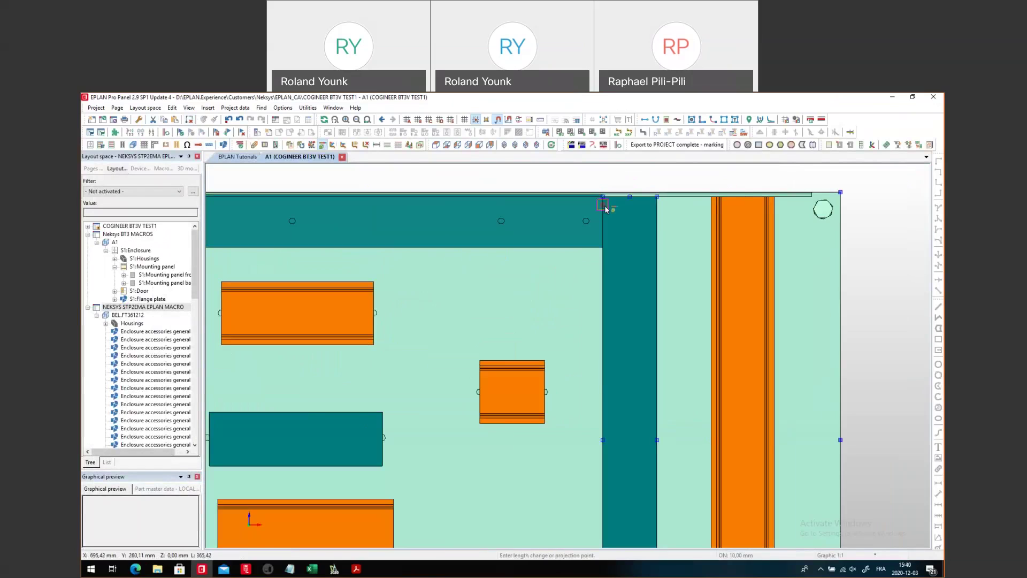
{"action": "left_click", "coordinate": [606, 209]}
{"action": "scroll", "coordinate": [606, 209], "scroll_direction": "down", "scroll_amount": 4}
{"action": "scroll", "coordinate": [487, 247], "scroll_direction": "up", "scroll_amount": 3}
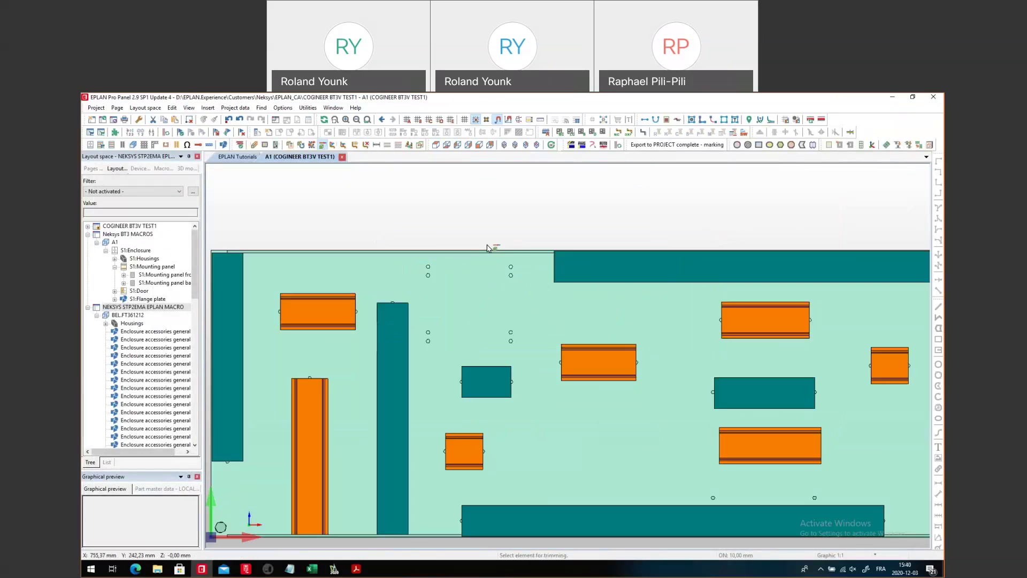
{"action": "left_click", "coordinate": [394, 265]}
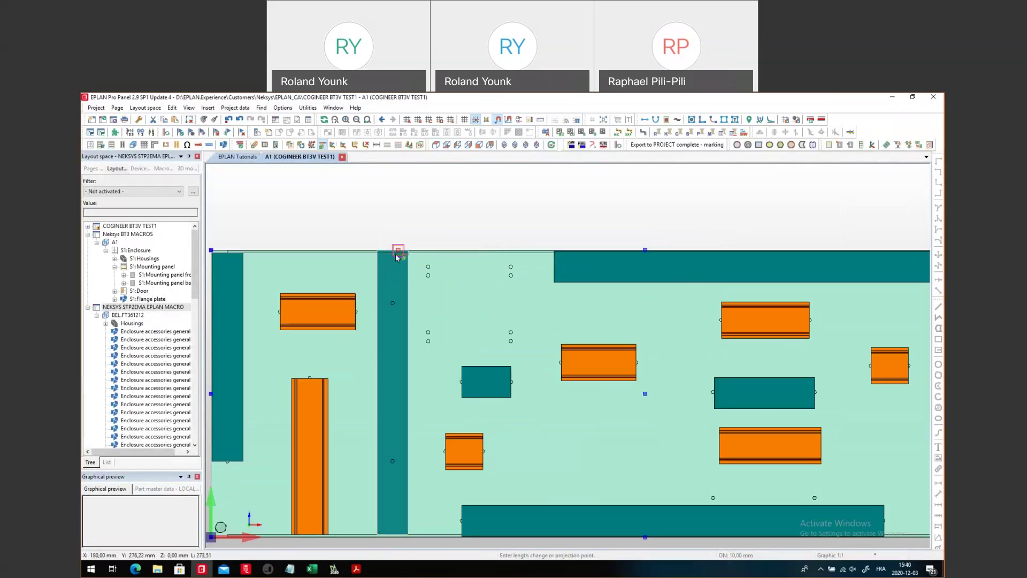
{"action": "left_click", "coordinate": [243, 253]}
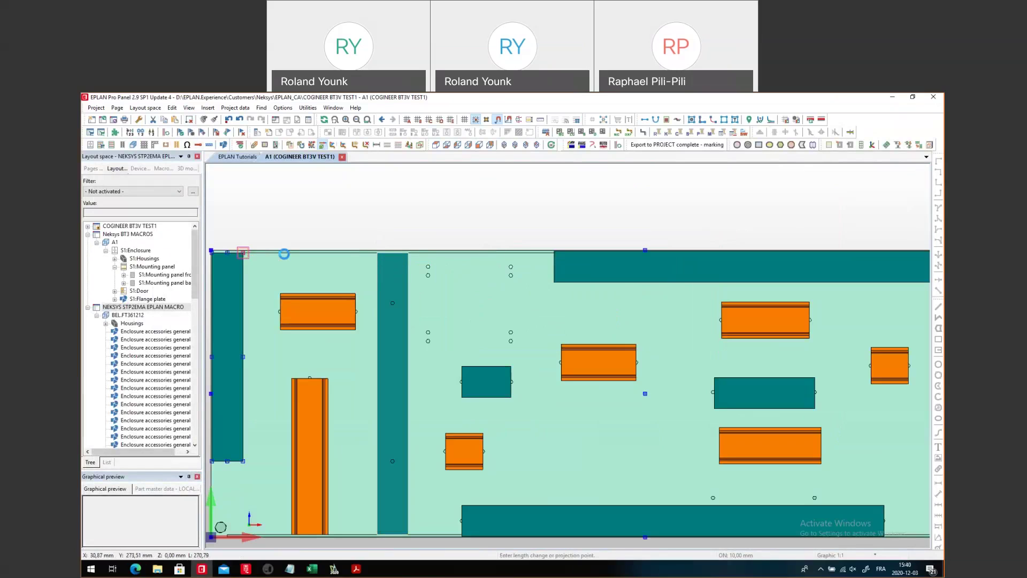
{"action": "left_click", "coordinate": [284, 254]}
{"action": "scroll", "coordinate": [435, 207], "scroll_direction": "down", "scroll_amount": 3}
{"action": "scroll", "coordinate": [339, 282], "scroll_direction": "up", "scroll_amount": 4}
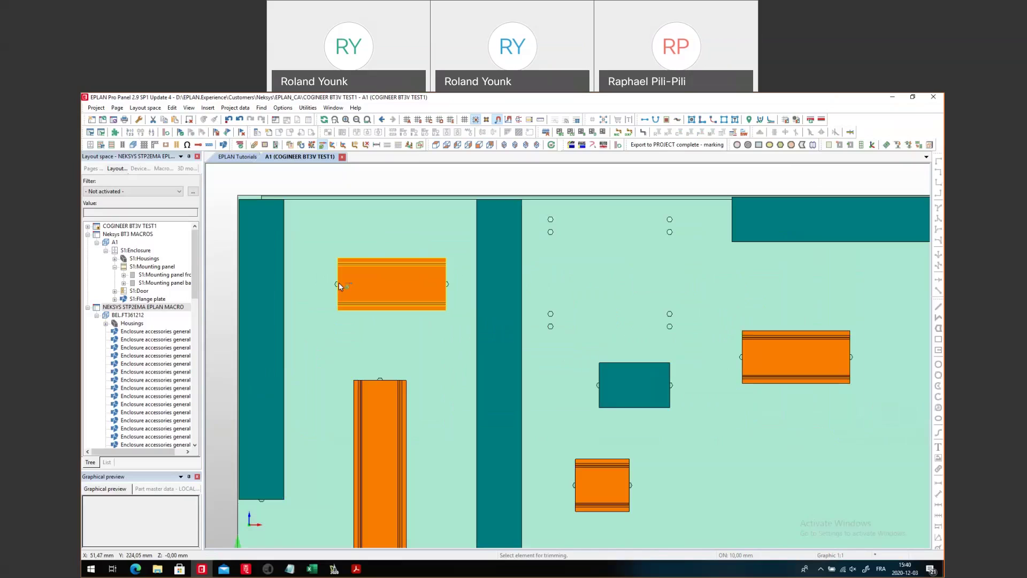
- Extend the upper-left orange rail to the teal duct and trim its right end at the middle duct
{"action": "left_click", "coordinate": [339, 283]}
{"action": "left_click", "coordinate": [290, 287]}
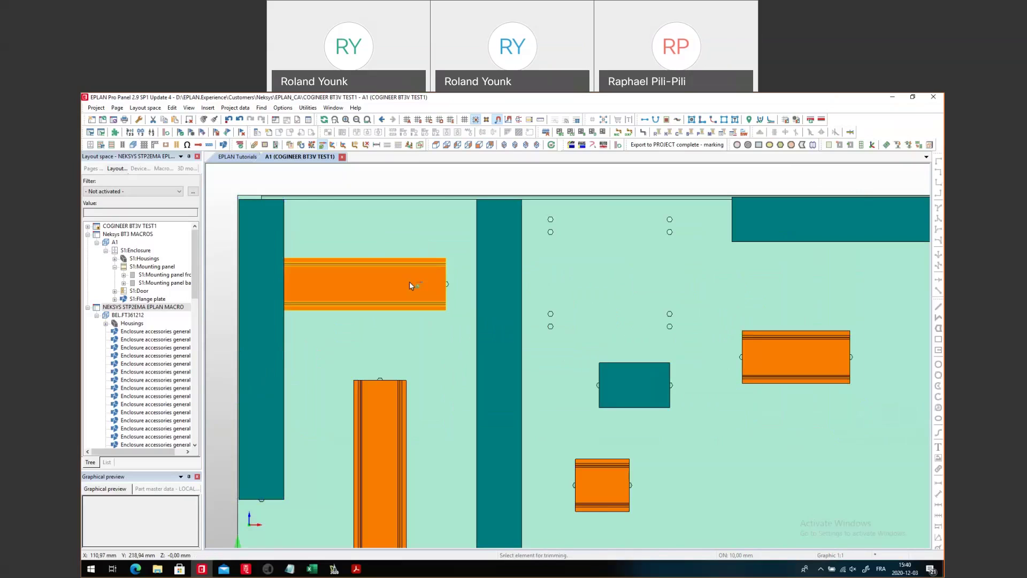
{"action": "left_click", "coordinate": [442, 284]}
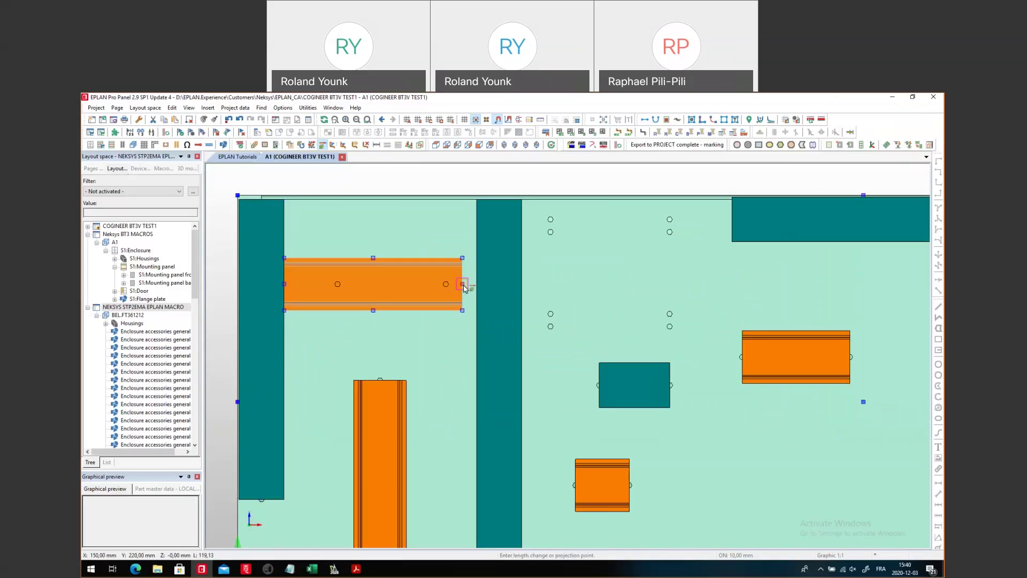
{"action": "left_click", "coordinate": [474, 283]}
{"action": "scroll", "coordinate": [391, 210], "scroll_direction": "down", "scroll_amount": 2}
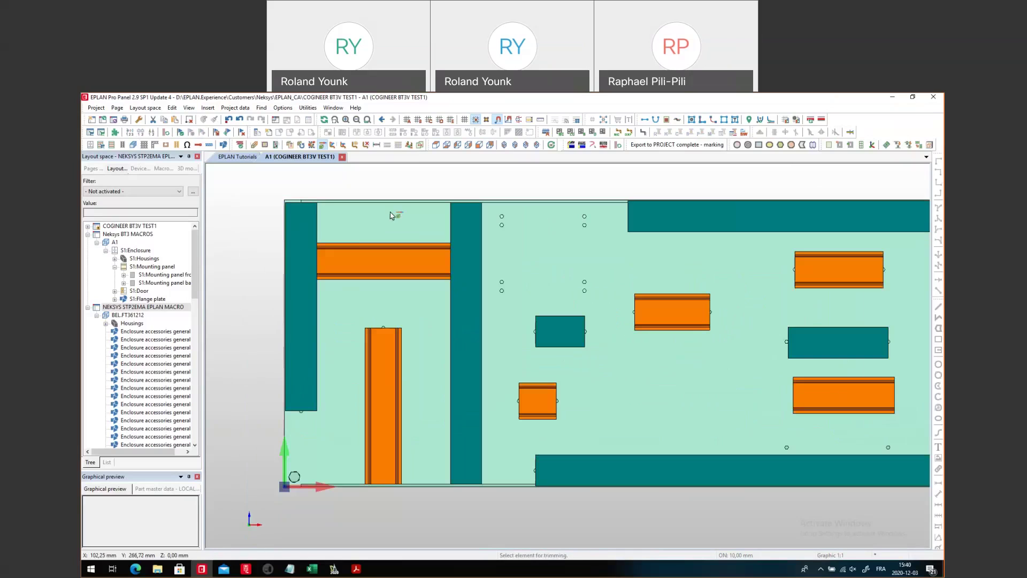
- Attach the small teal duct, small orange rail and bottom duct's left ends to the central vertical duct
{"action": "left_click", "coordinate": [568, 342]}
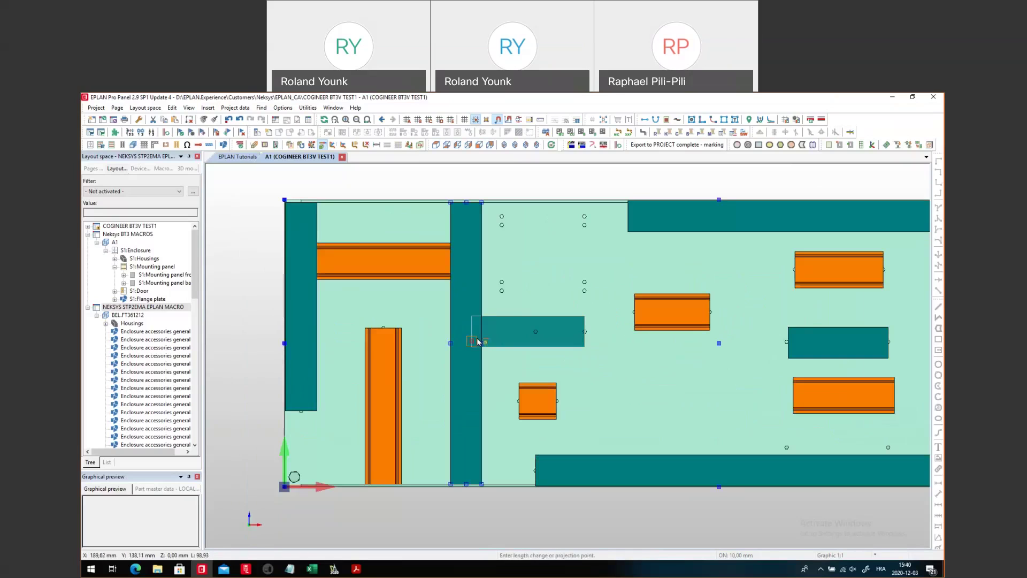
{"action": "left_click", "coordinate": [482, 343]}
{"action": "left_click", "coordinate": [582, 342]}
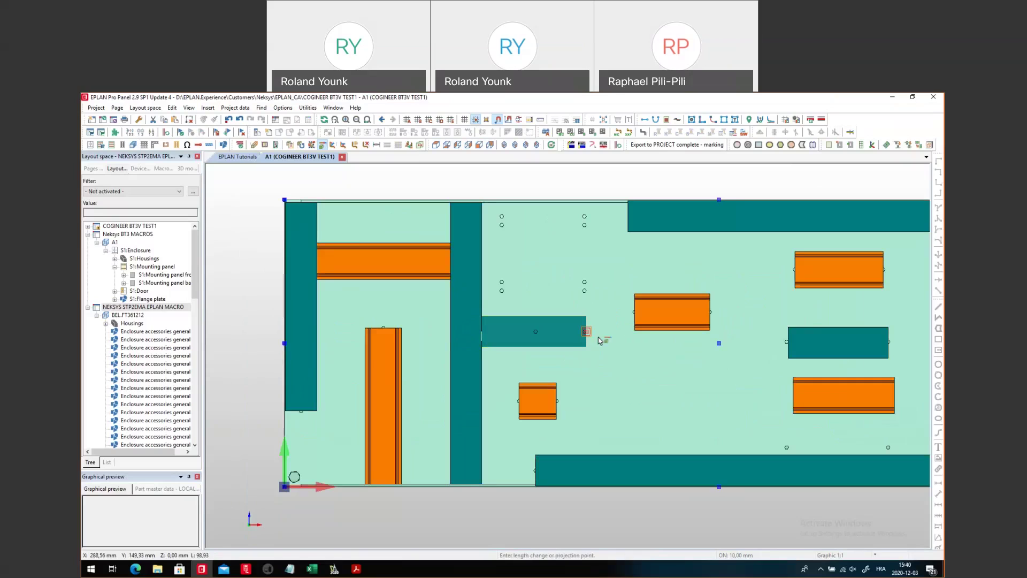
{"action": "left_click", "coordinate": [608, 343]}
{"action": "left_click", "coordinate": [525, 415]}
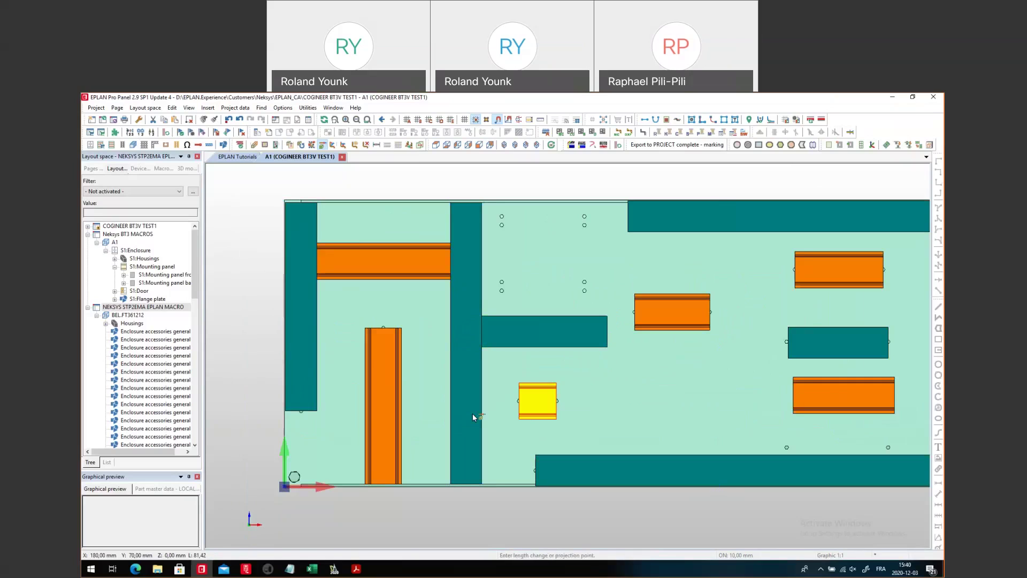
{"action": "left_click", "coordinate": [482, 415]}
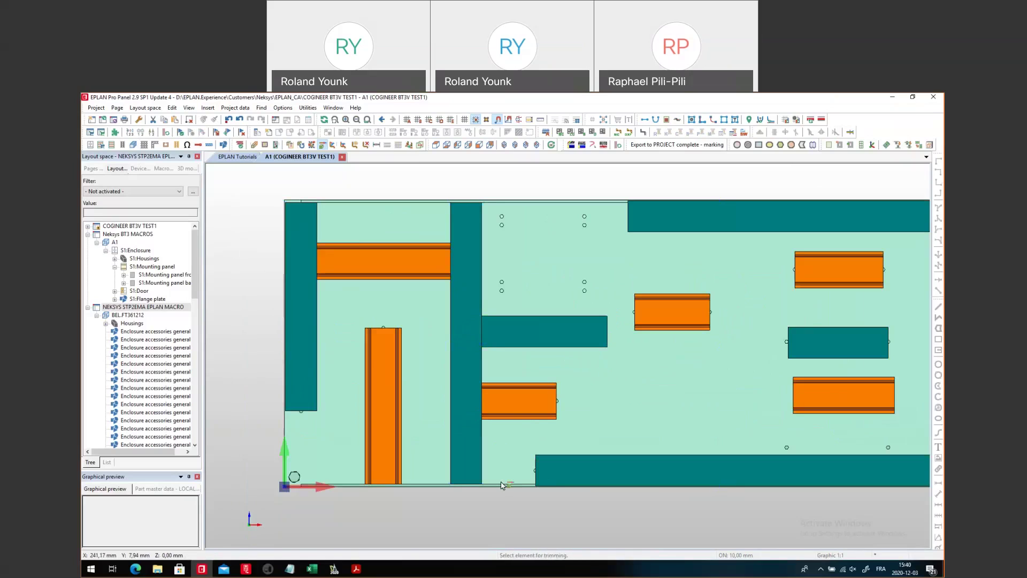
{"action": "left_click", "coordinate": [538, 478]}
{"action": "left_click", "coordinate": [483, 477]}
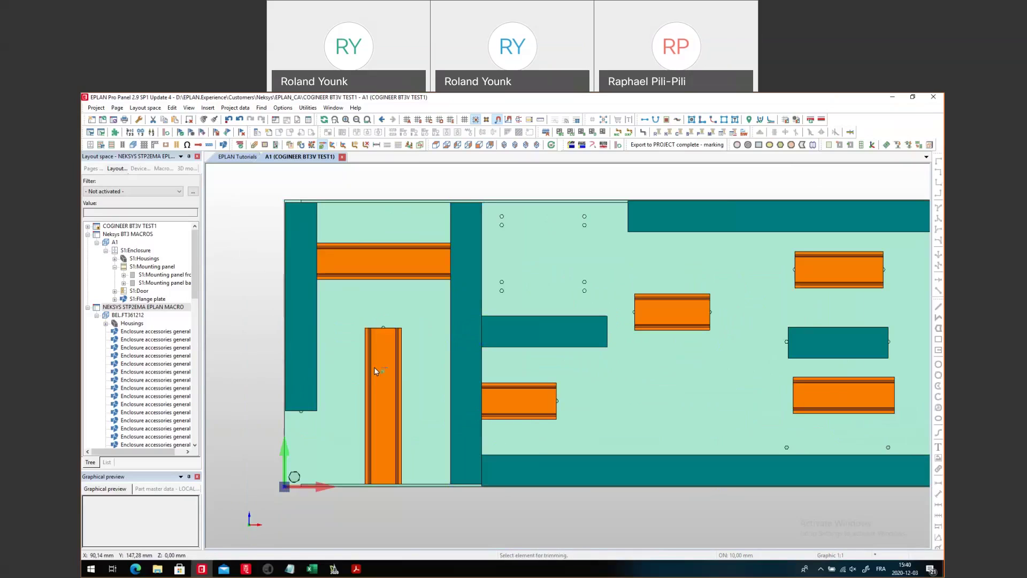
- Lengthen the left vertical orange rail so its top meets the horizontal rail above
{"action": "left_click", "coordinate": [392, 335]}
{"action": "left_click", "coordinate": [398, 310]}
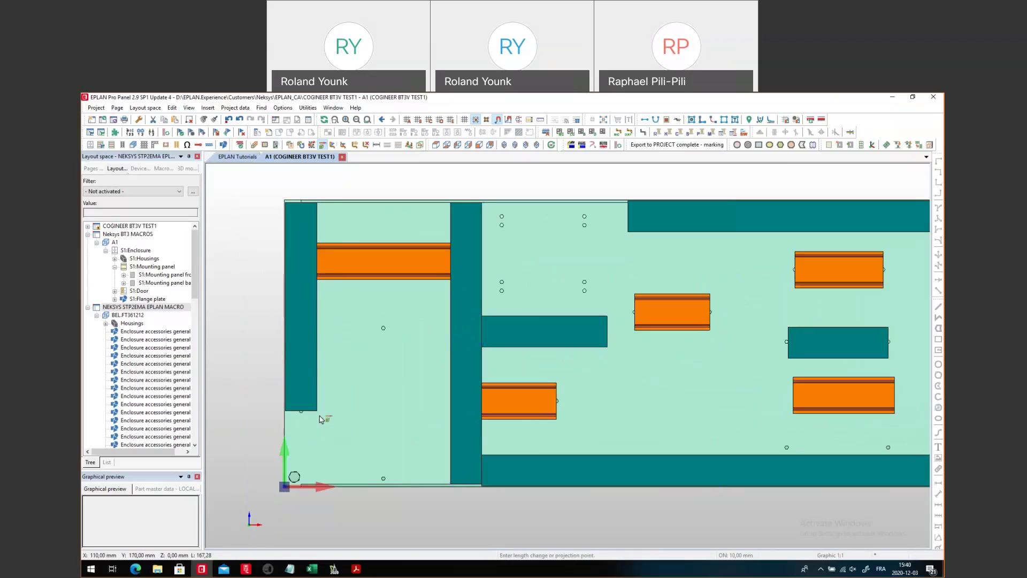
{"action": "left_click", "coordinate": [310, 411]}
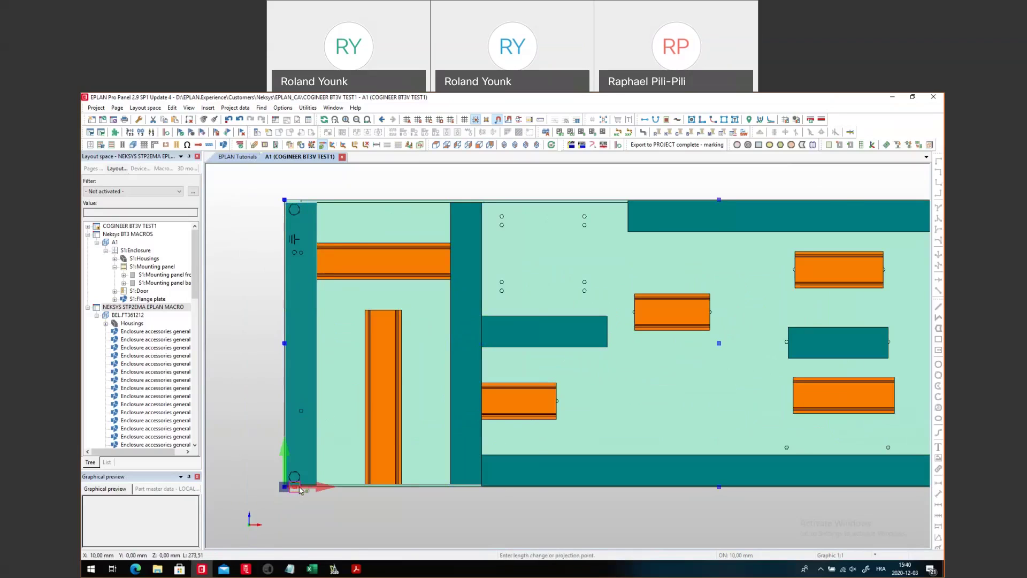
- End the left teal duct at the rail's bottom edge and align the small and right orange rails to the duct
{"action": "scroll", "coordinate": [269, 492], "scroll_direction": "up", "scroll_amount": 3}
{"action": "scroll", "coordinate": [273, 495], "scroll_direction": "up", "scroll_amount": 3}
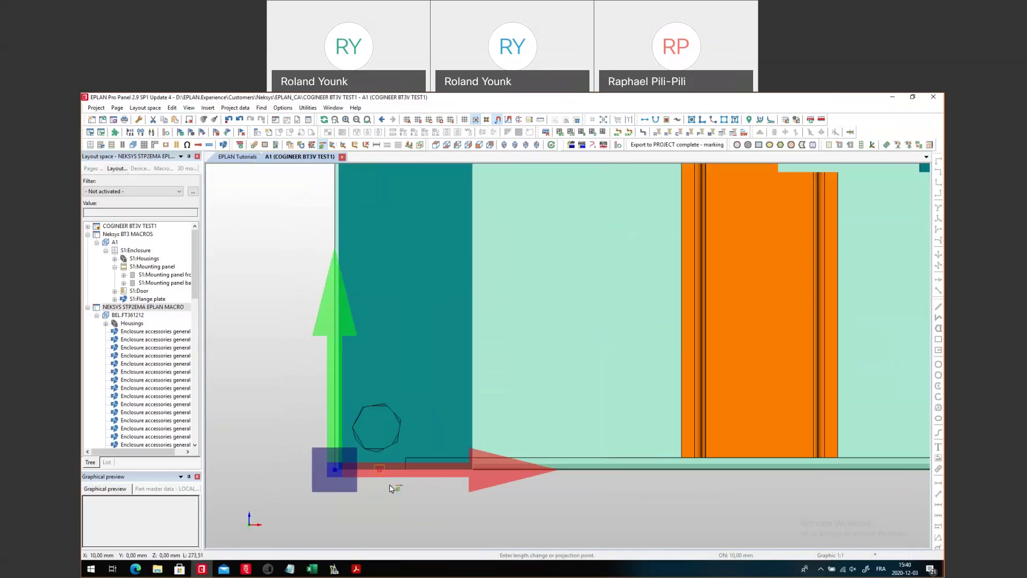
{"action": "left_click", "coordinate": [682, 459]}
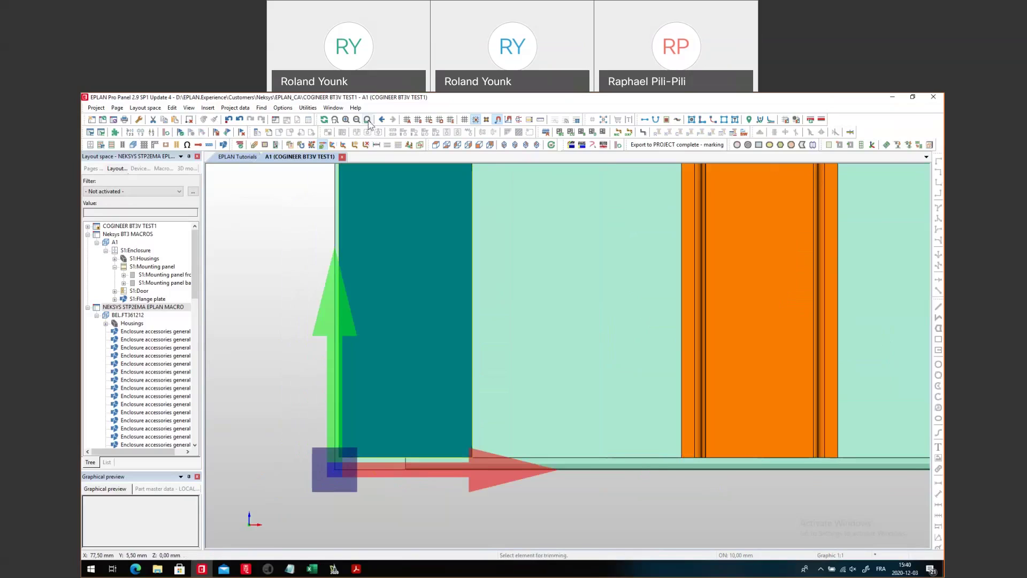
{"action": "scroll", "coordinate": [436, 356], "scroll_direction": "down", "scroll_amount": 3}
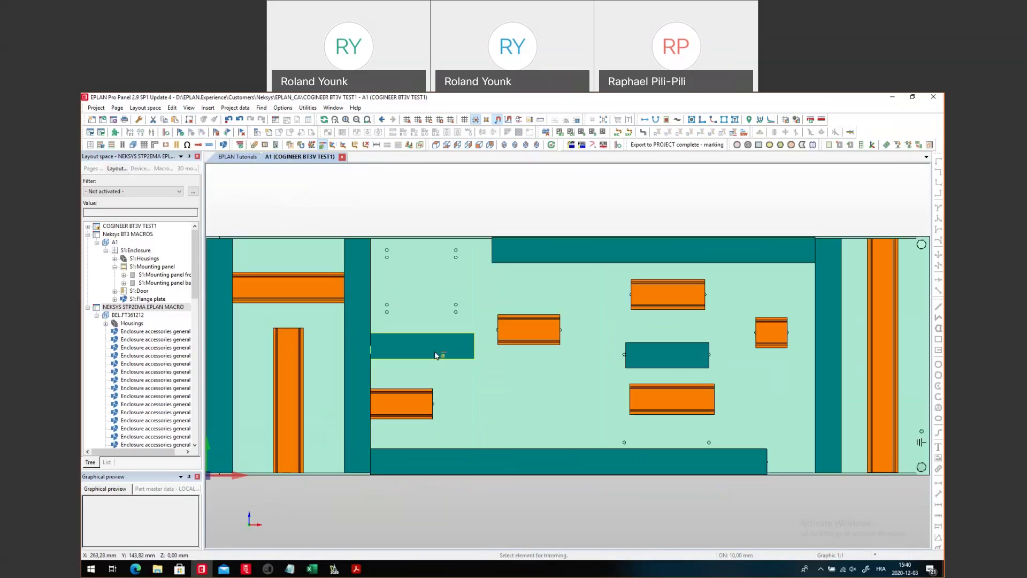
{"action": "left_click", "coordinate": [778, 345]}
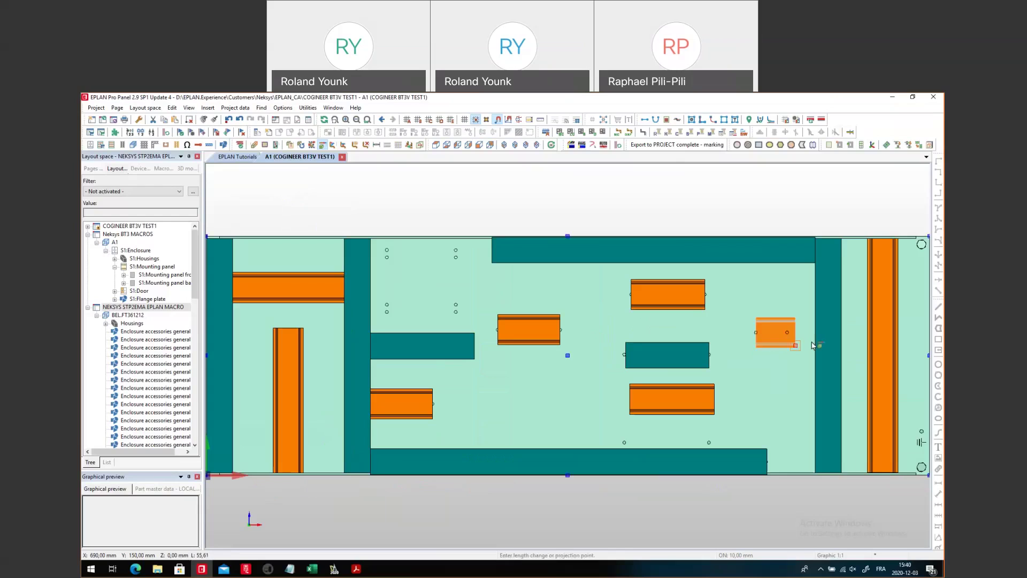
{"action": "left_click", "coordinate": [817, 342]}
{"action": "scroll", "coordinate": [774, 332], "scroll_direction": "up", "scroll_amount": 3}
{"action": "left_click", "coordinate": [729, 352]}
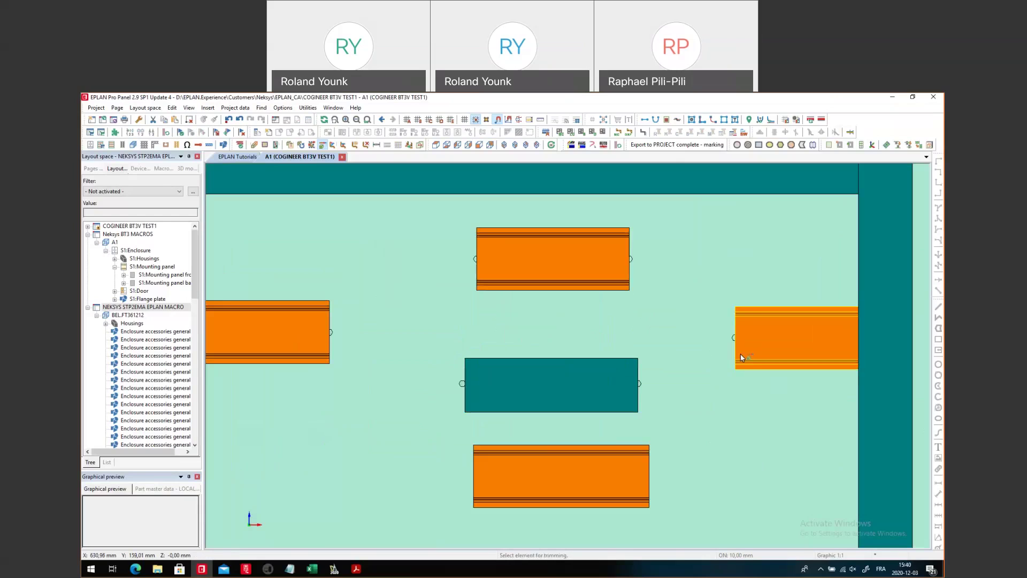
{"action": "left_click", "coordinate": [692, 363]}
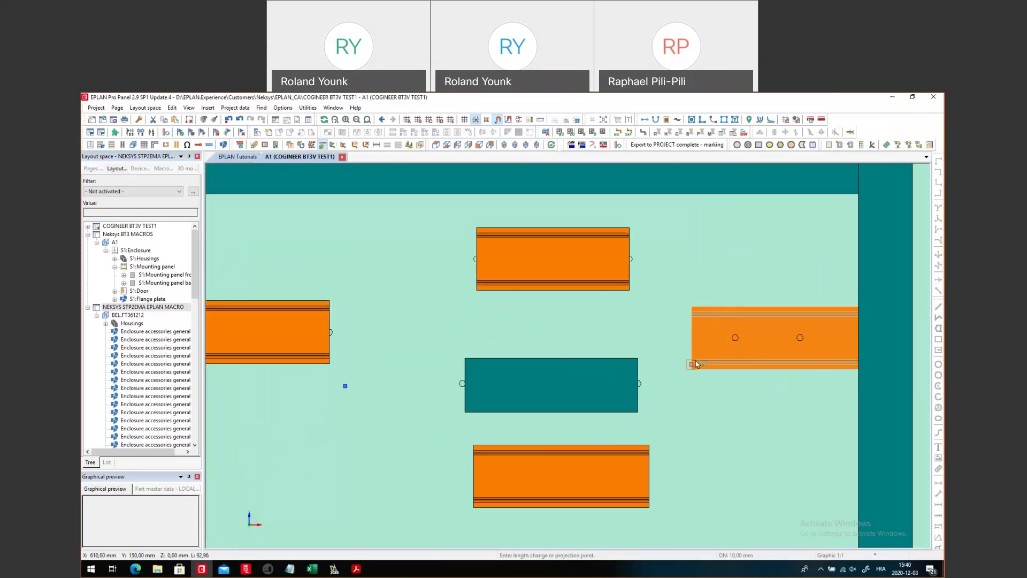
- Fit the middle teal duct's ends to the rail and duct, and extend the top rail to the right rail's corner
{"action": "left_click", "coordinate": [610, 395]}
{"action": "left_click", "coordinate": [692, 398]}
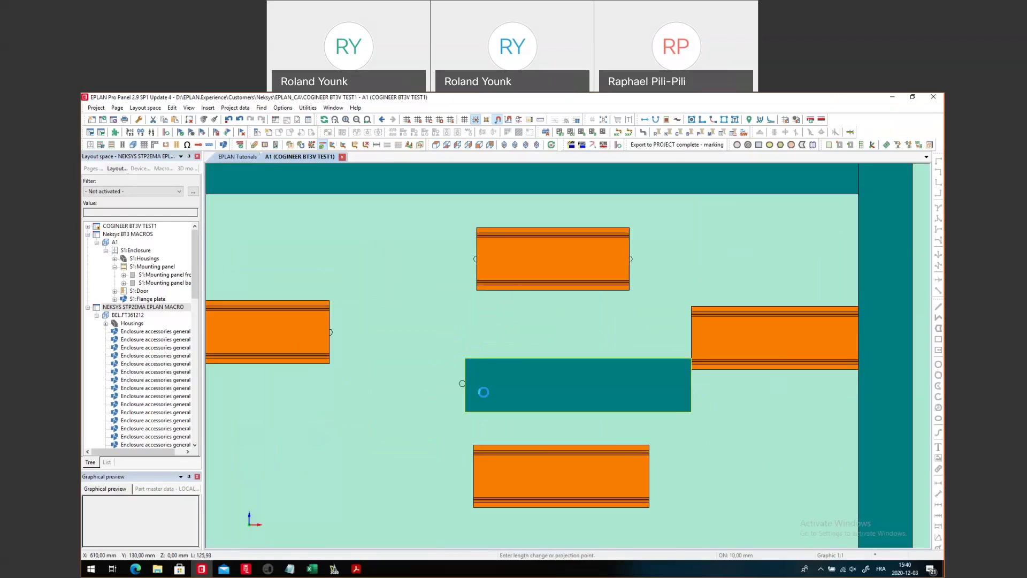
{"action": "left_click", "coordinate": [469, 401]}
{"action": "left_click", "coordinate": [423, 405]}
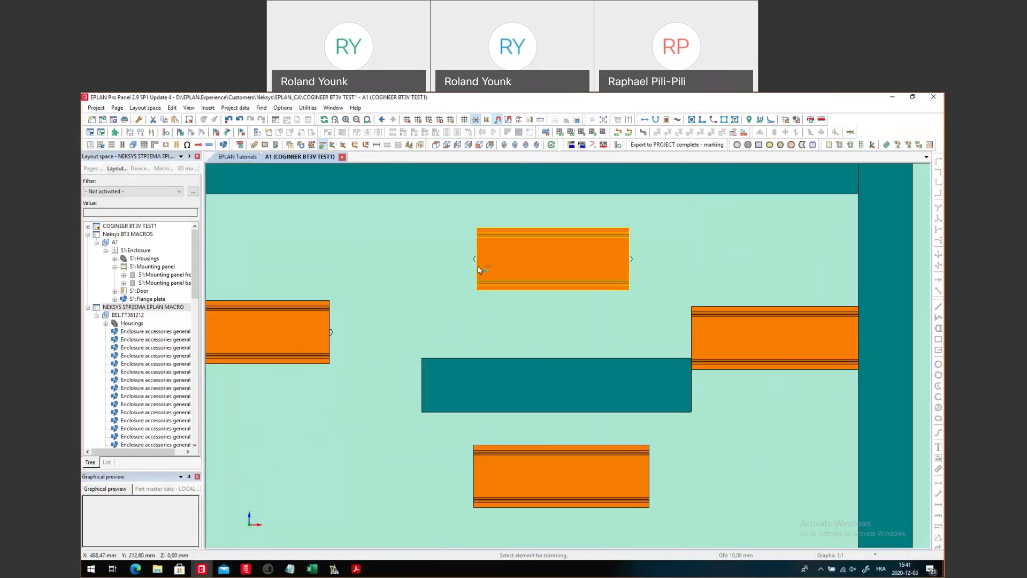
{"action": "left_click", "coordinate": [482, 268]}
{"action": "left_click", "coordinate": [601, 287]}
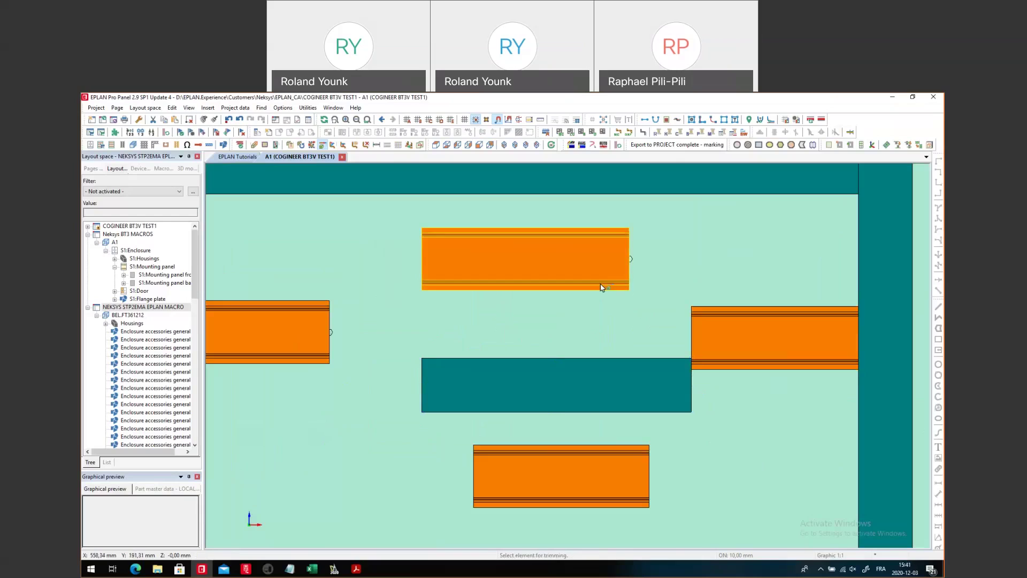
{"action": "left_click", "coordinate": [692, 309]}
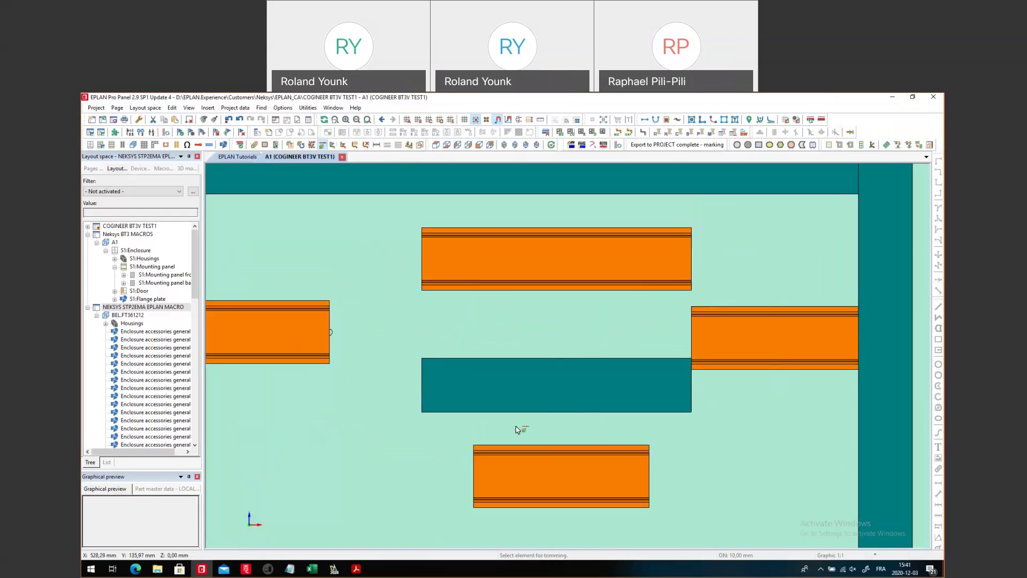
- Stretch the bottom orange rail between the duct corners to match the teal duct's width
{"action": "left_click", "coordinate": [488, 487]}
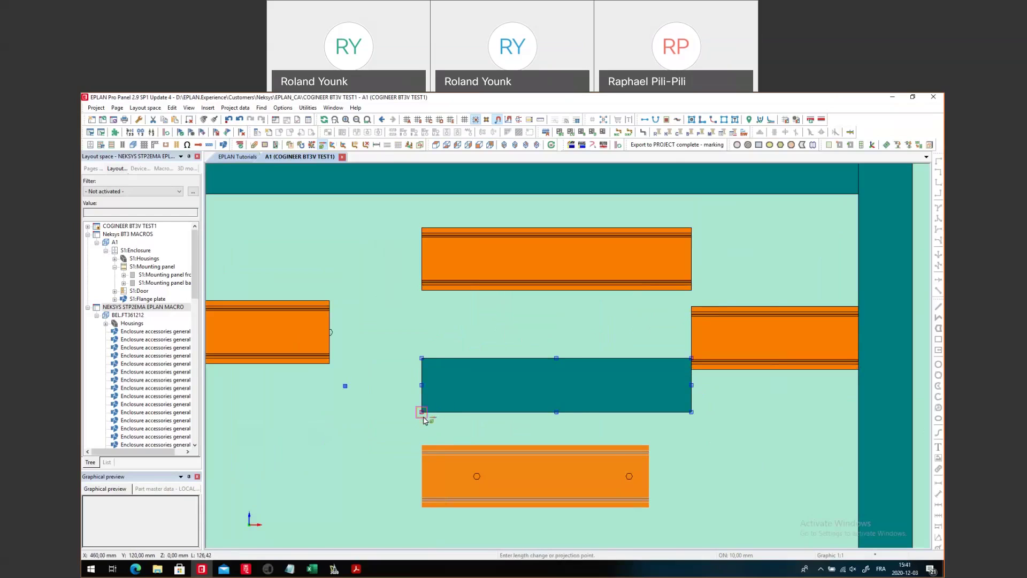
{"action": "left_click", "coordinate": [421, 413]}
{"action": "left_click", "coordinate": [633, 486]}
{"action": "left_click", "coordinate": [691, 415]}
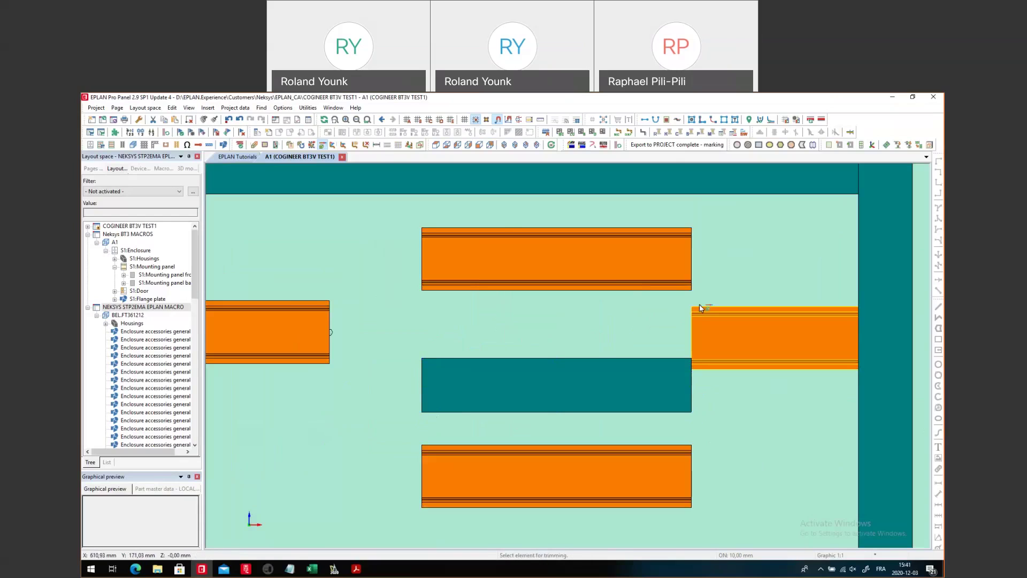
{"action": "scroll", "coordinate": [702, 309], "scroll_direction": "down", "scroll_amount": 5}
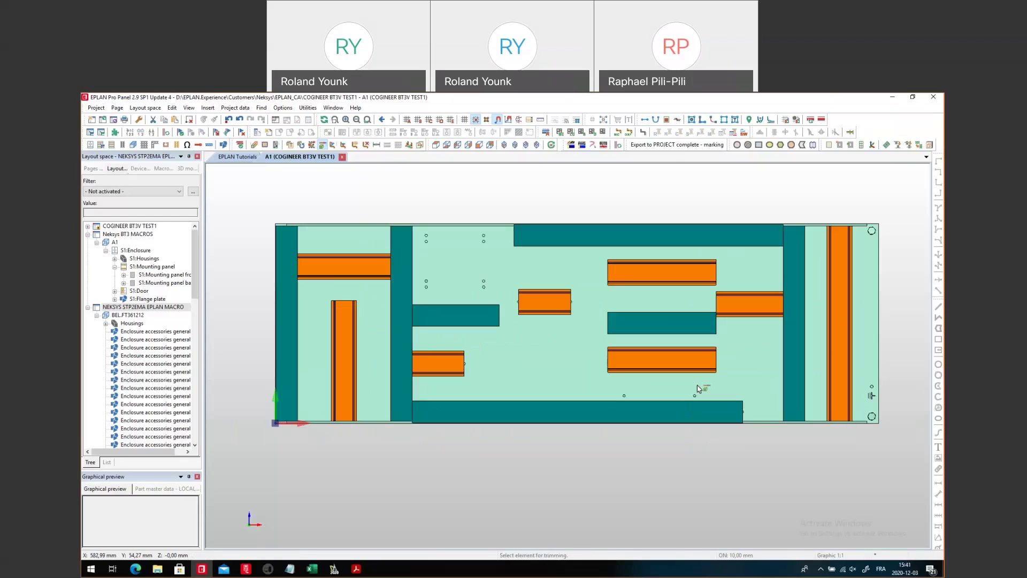
- Extend the small central orange rail up to the teal duct
{"action": "left_click", "coordinate": [459, 367]}
{"action": "left_click", "coordinate": [499, 326]}
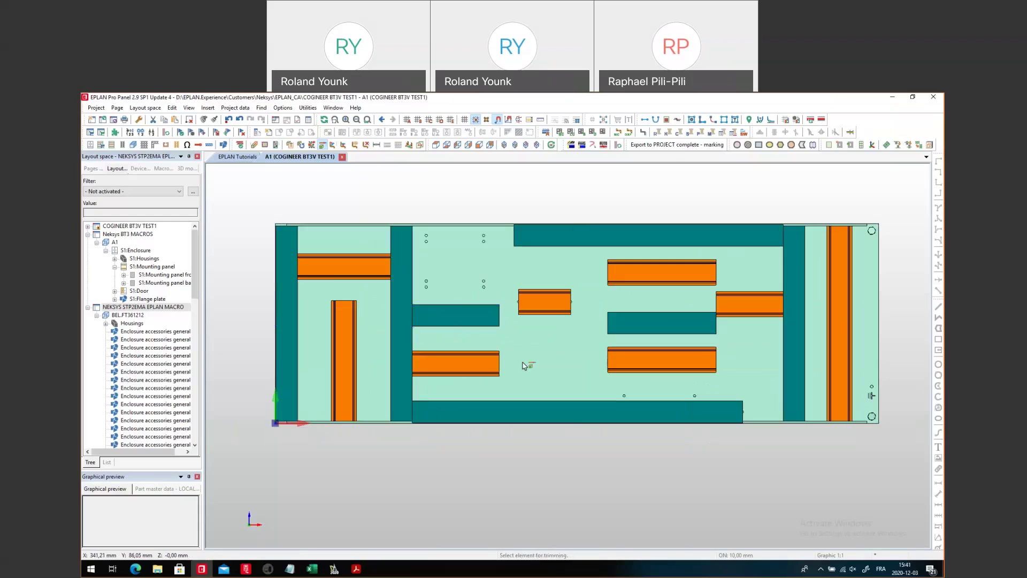
{"action": "left_click", "coordinate": [141, 308]}
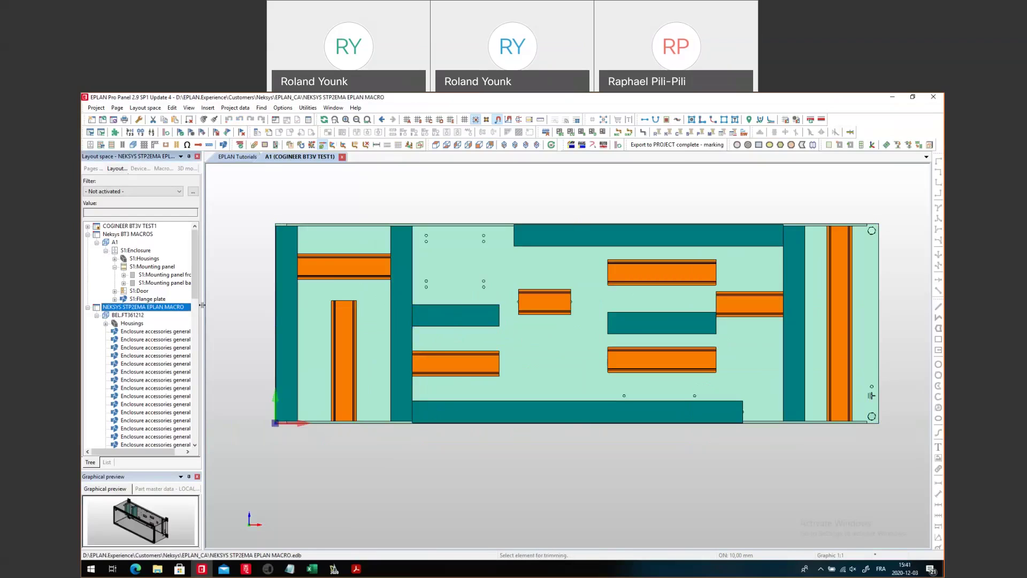
- Show the page list and expand Neksys BT3 MACROS > 600V > A1
{"action": "left_click", "coordinate": [92, 168]}
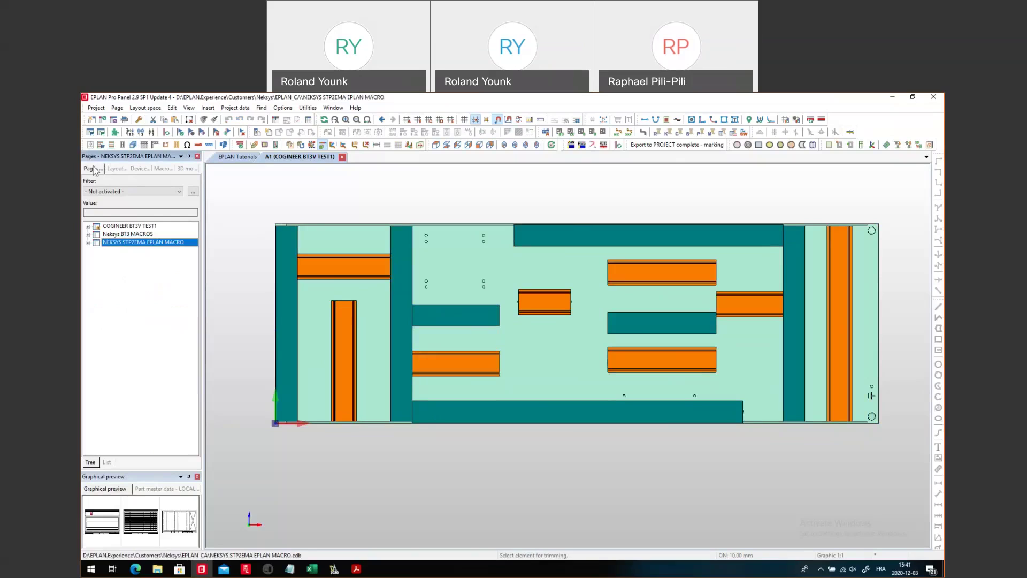
{"action": "double_click", "coordinate": [142, 235]}
{"action": "double_click", "coordinate": [135, 251]}
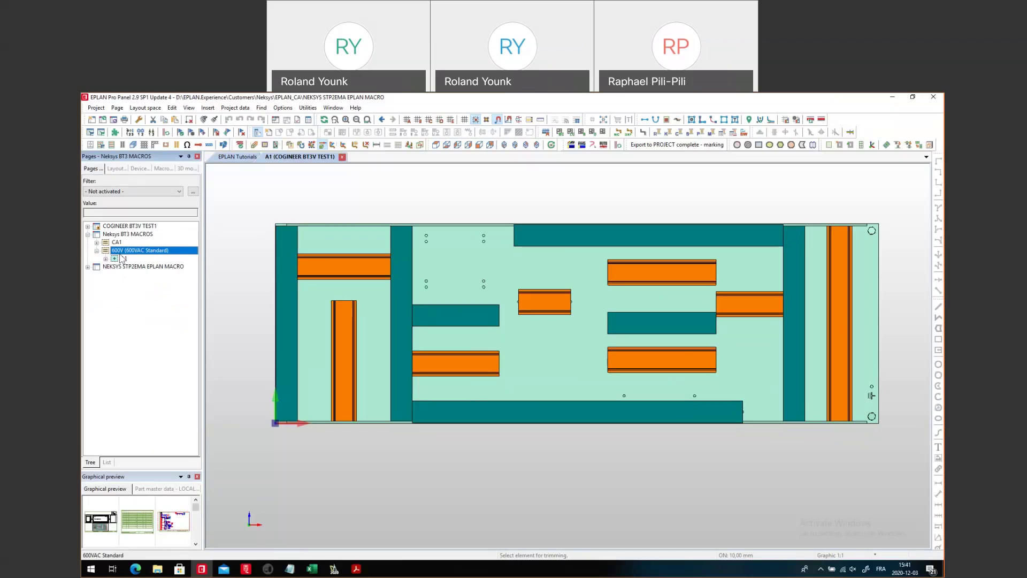
{"action": "double_click", "coordinate": [124, 258]}
- Open the 04 POWER DIAGRAM, 04 OPTION AT RS and 05 CONTROL DIAGRAM pages
{"action": "left_click", "coordinate": [147, 282]}
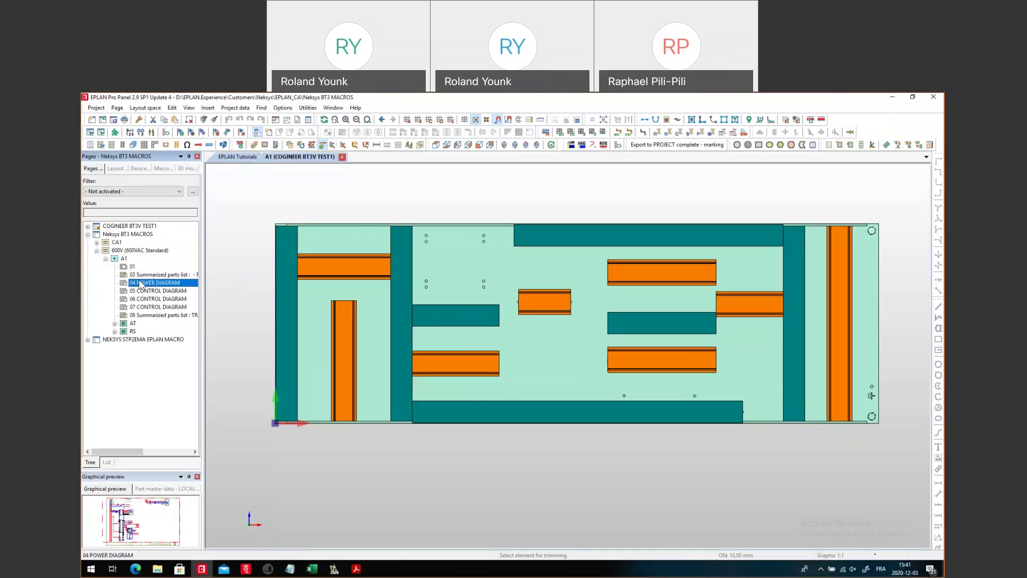
{"action": "double_click", "coordinate": [134, 523]}
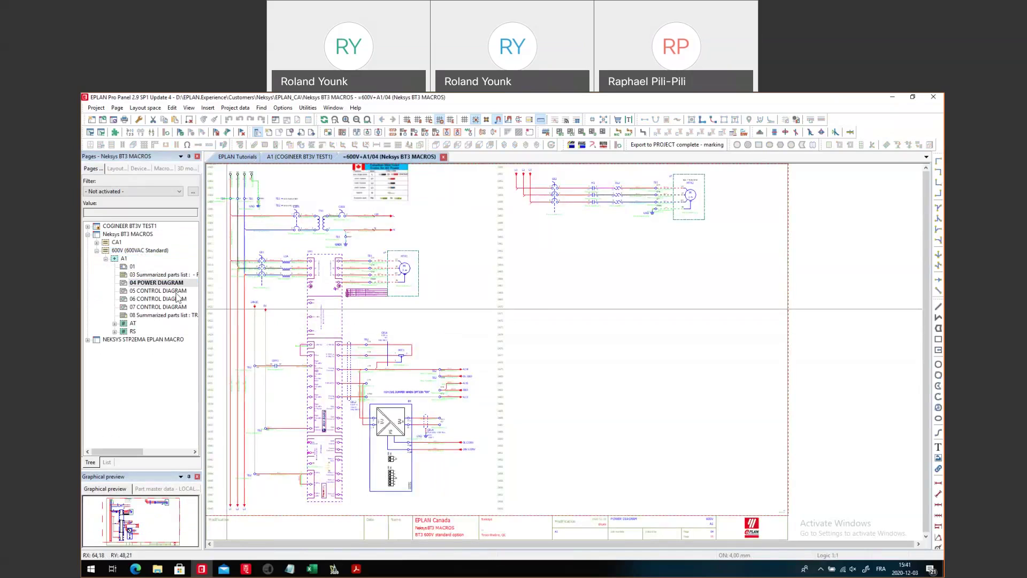
{"action": "left_click", "coordinate": [133, 324]}
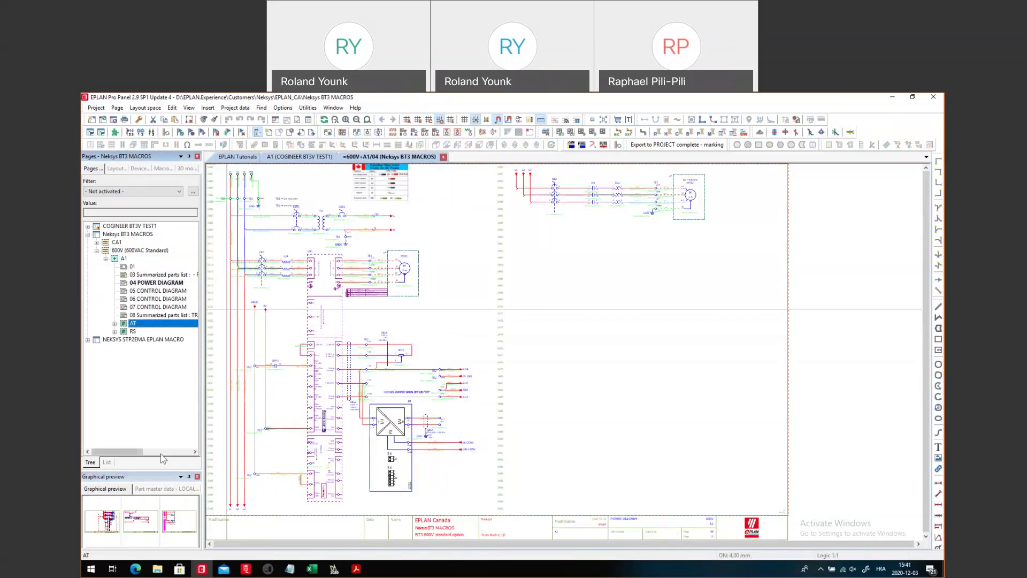
{"action": "left_click", "coordinate": [107, 529]}
{"action": "double_click", "coordinate": [107, 529]}
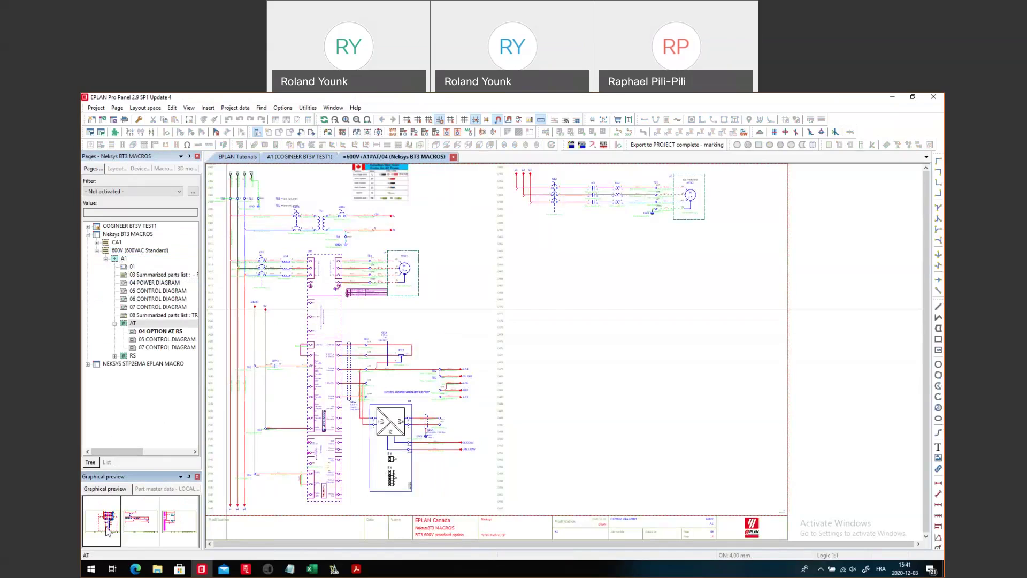
{"action": "left_click", "coordinate": [148, 534]}
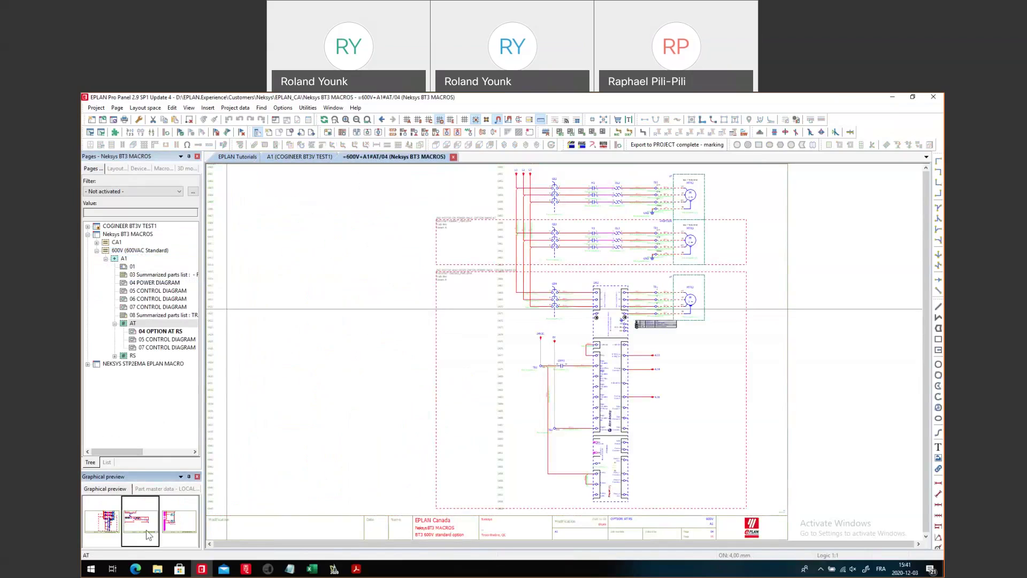
{"action": "double_click", "coordinate": [192, 525]}
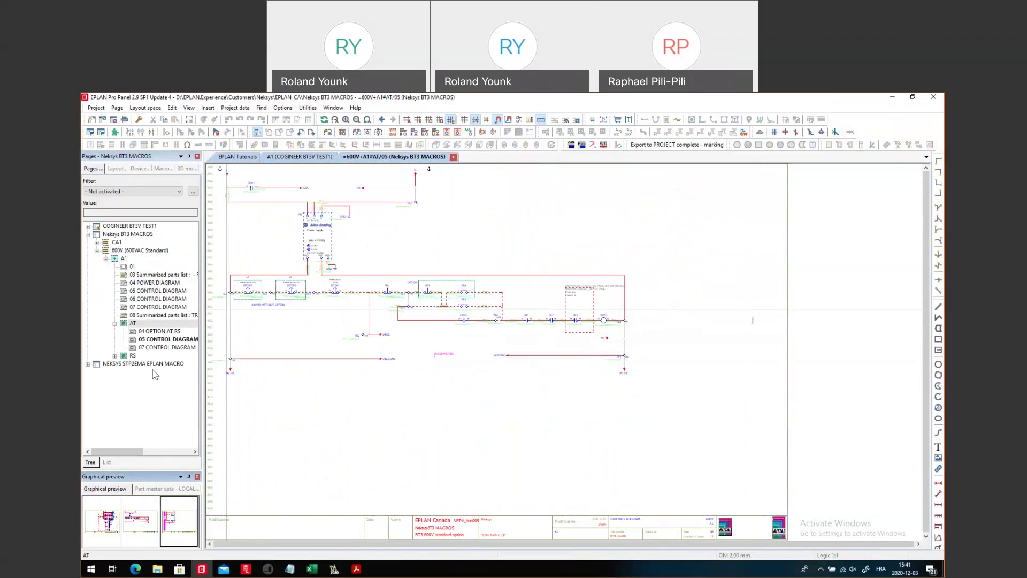
- Open the RS option page, select its lower framed circuit, then return to 04 POWER DIAGRAM
{"action": "left_click", "coordinate": [143, 523]}
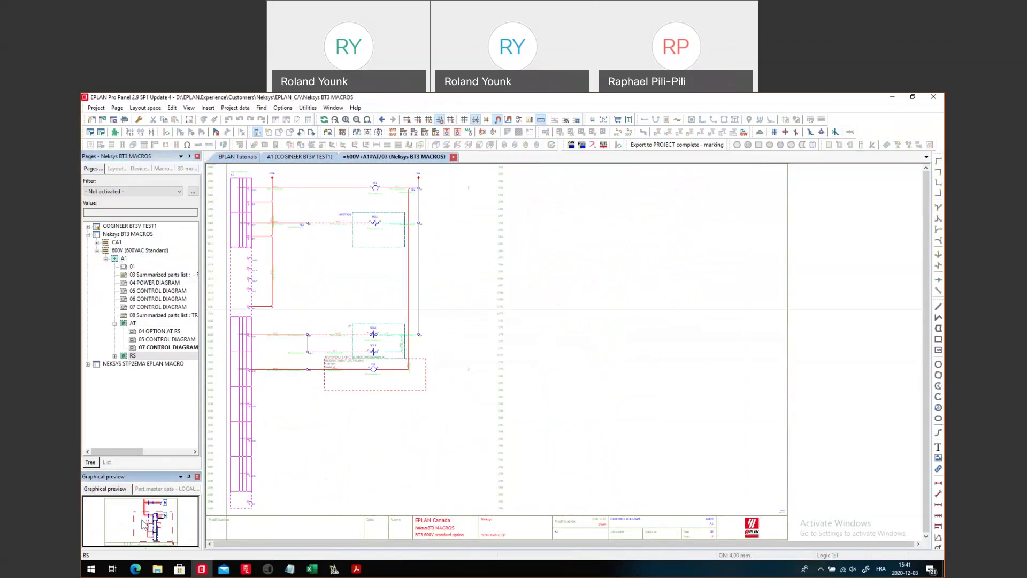
{"action": "double_click", "coordinate": [144, 523]}
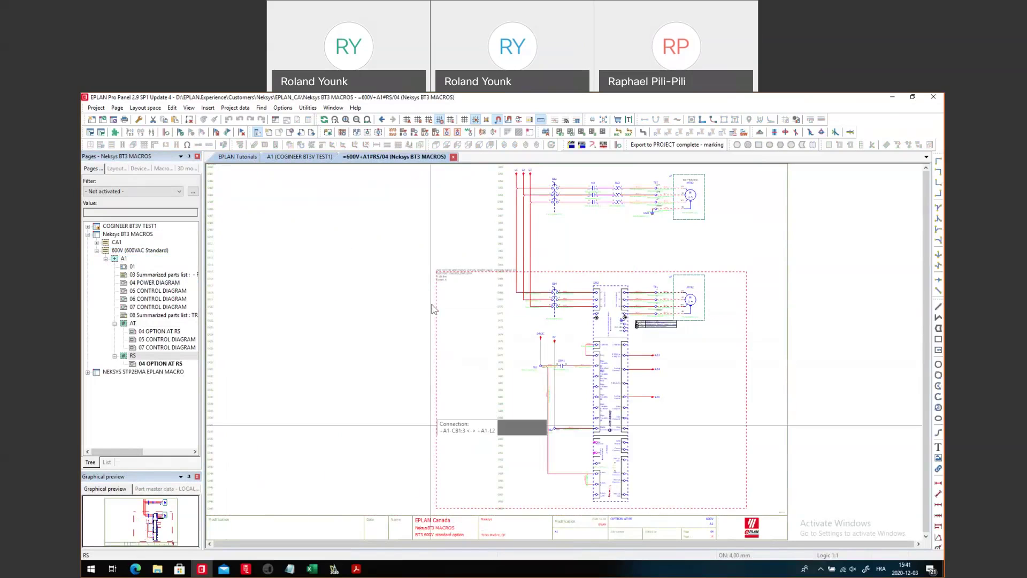
{"action": "left_click_drag", "start_coordinate": [413, 252], "coordinate": [352, 405]}
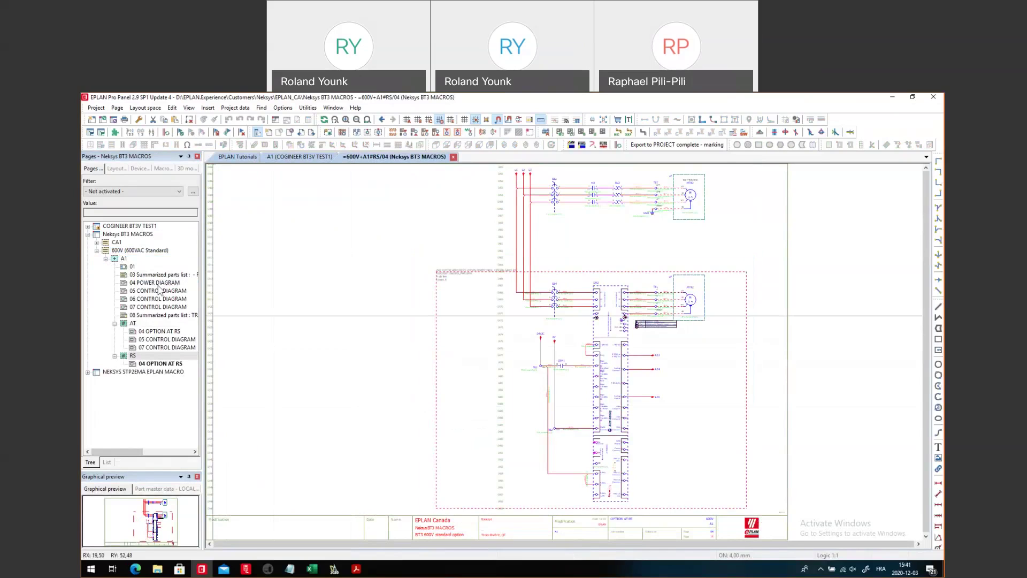
{"action": "left_click", "coordinate": [156, 283]}
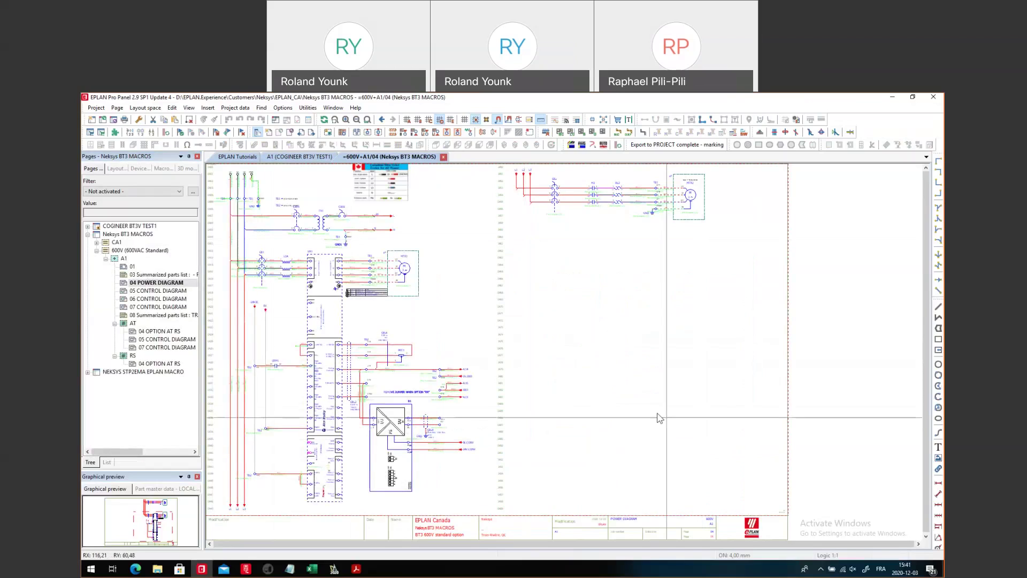
- Expand COGINEER BT3V TEST1 > CA1 > A1, open the 10 LEGEND page, and reselect the project root
{"action": "left_click", "coordinate": [148, 226]}
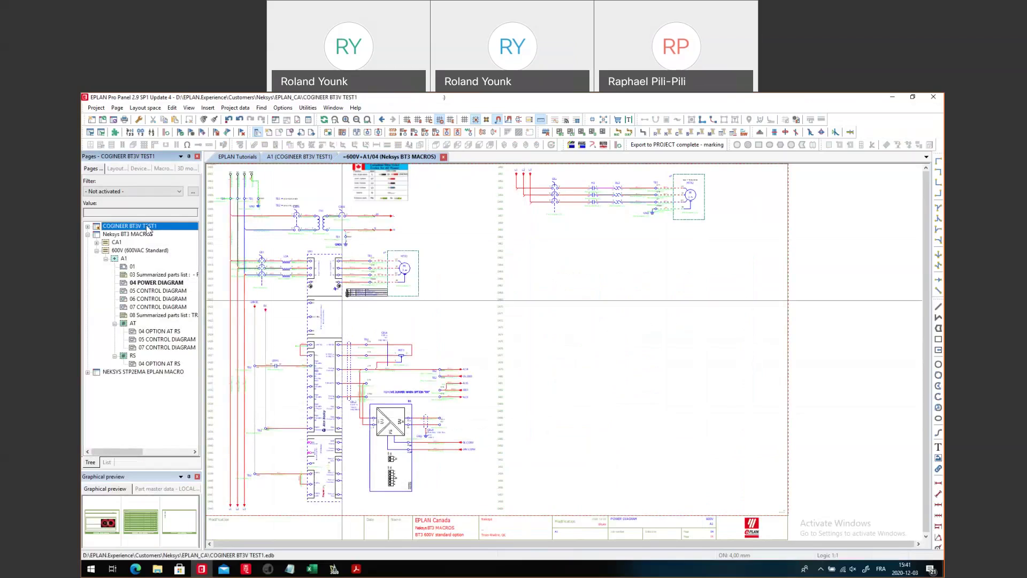
{"action": "left_click", "coordinate": [88, 226]}
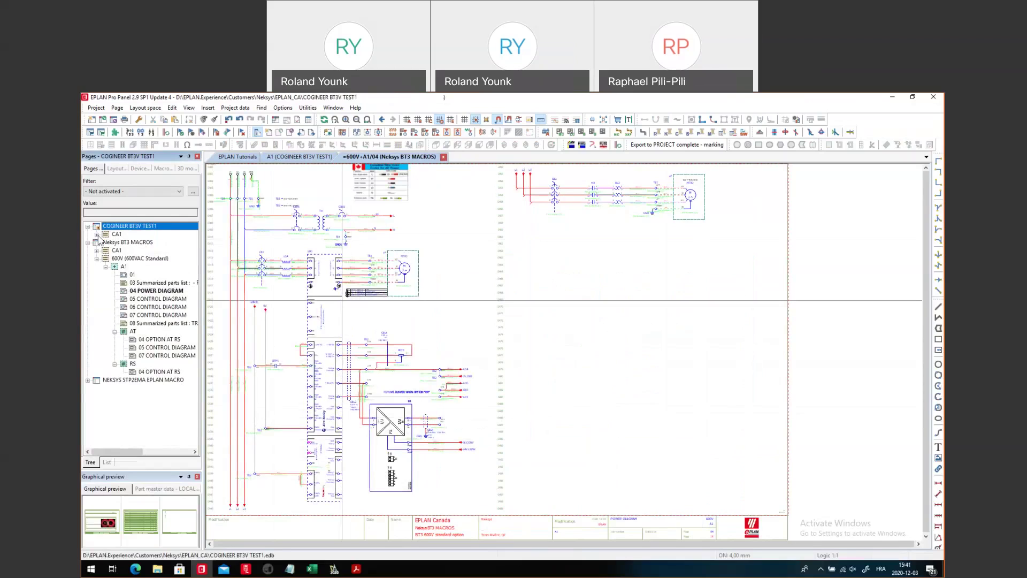
{"action": "left_click", "coordinate": [97, 235]}
{"action": "left_click", "coordinate": [134, 244]}
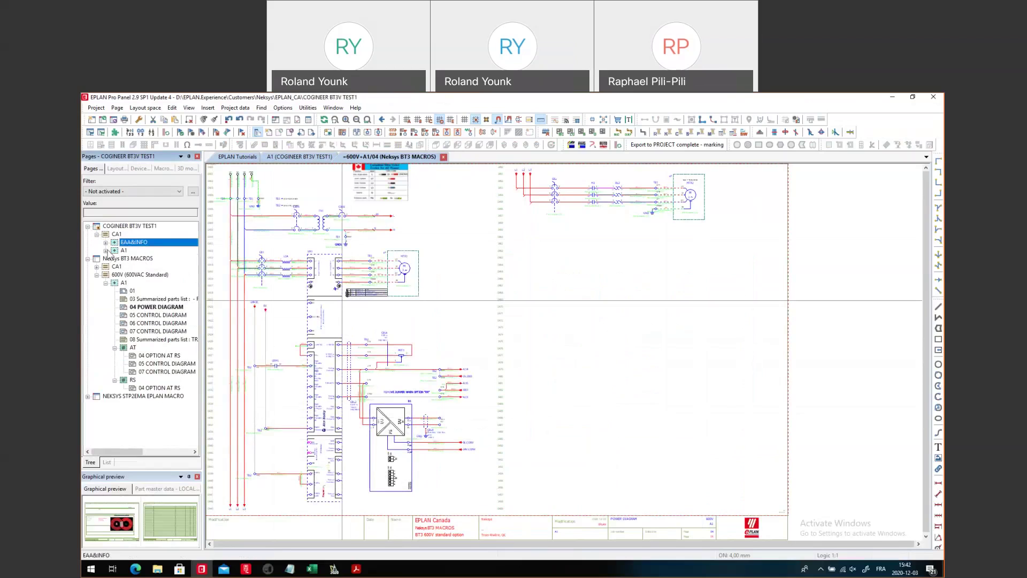
{"action": "left_click", "coordinate": [106, 251]}
{"action": "left_click", "coordinate": [145, 259]}
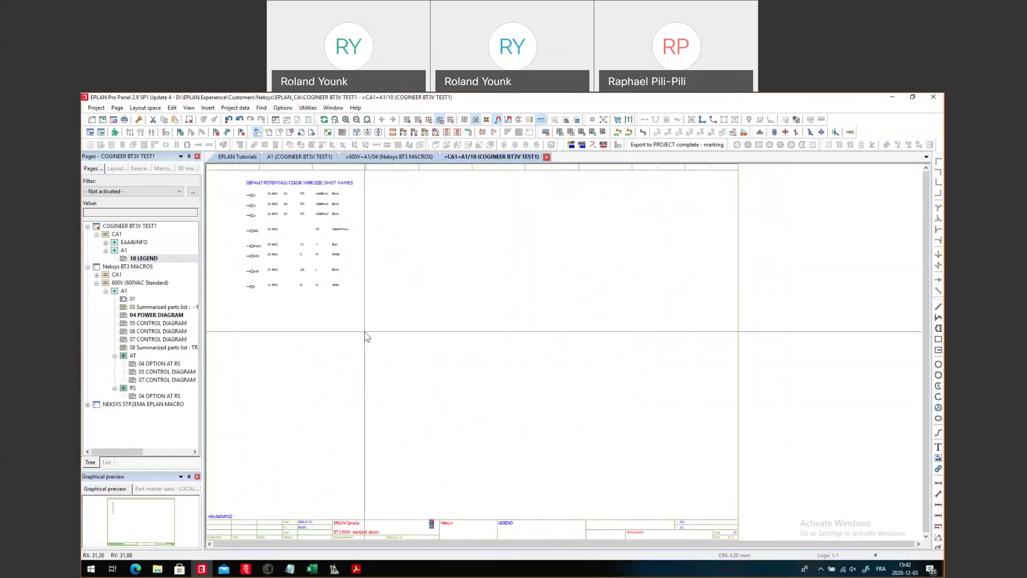
{"action": "left_click", "coordinate": [134, 242]}
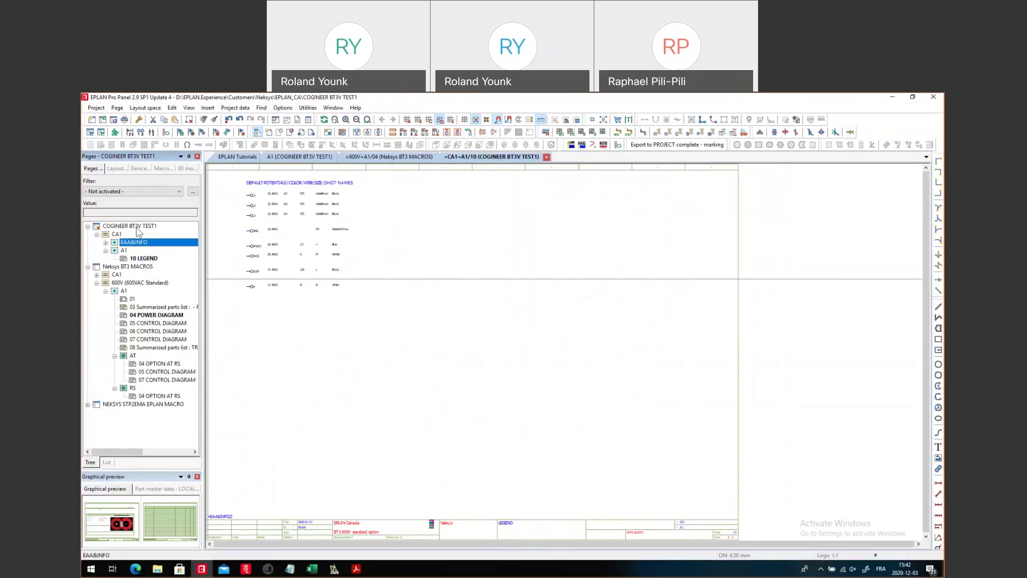
{"action": "left_click", "coordinate": [135, 227]}
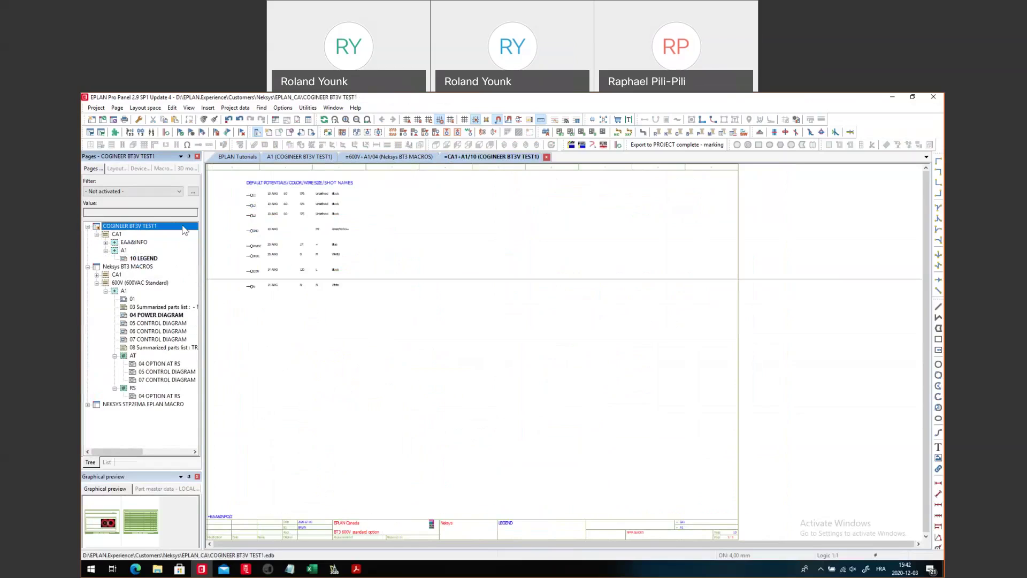
{"action": "left_click", "coordinate": [308, 108]}
- Launch Cogineer Project Builder Advanced targeting COGINEER BT3V TEST1 and open the NEKSYS BT3 BTR configuration
{"action": "mouse_move", "coordinate": [361, 359]}
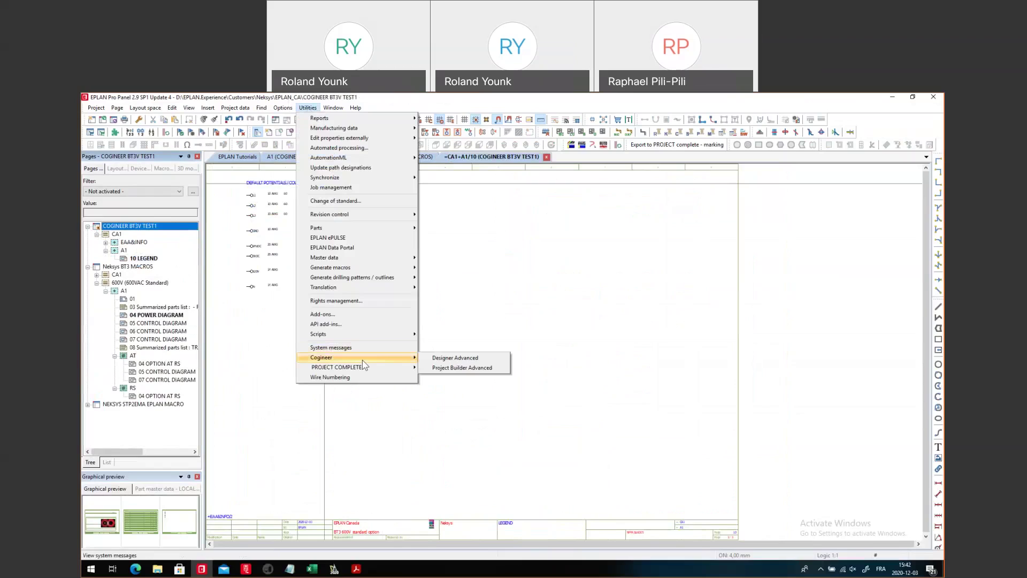
{"action": "left_click", "coordinate": [488, 369]}
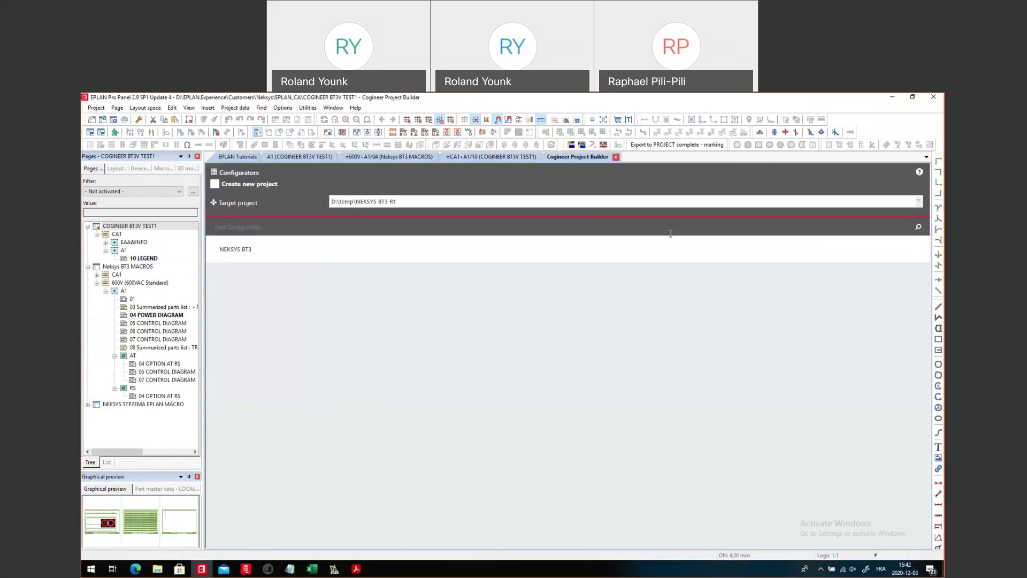
{"action": "left_click", "coordinate": [380, 202]}
{"action": "left_click", "coordinate": [385, 215]}
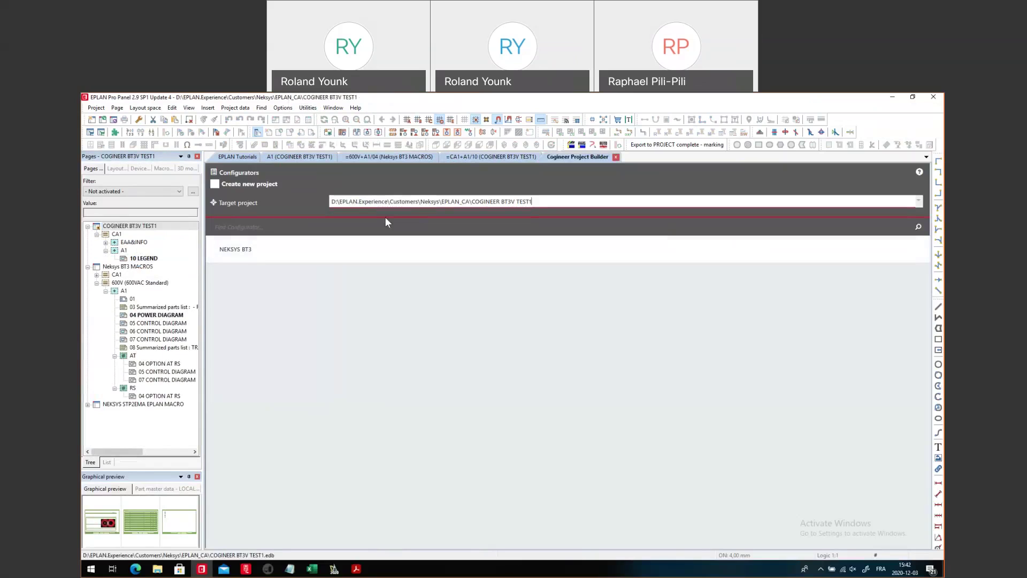
{"action": "left_click", "coordinate": [235, 249]}
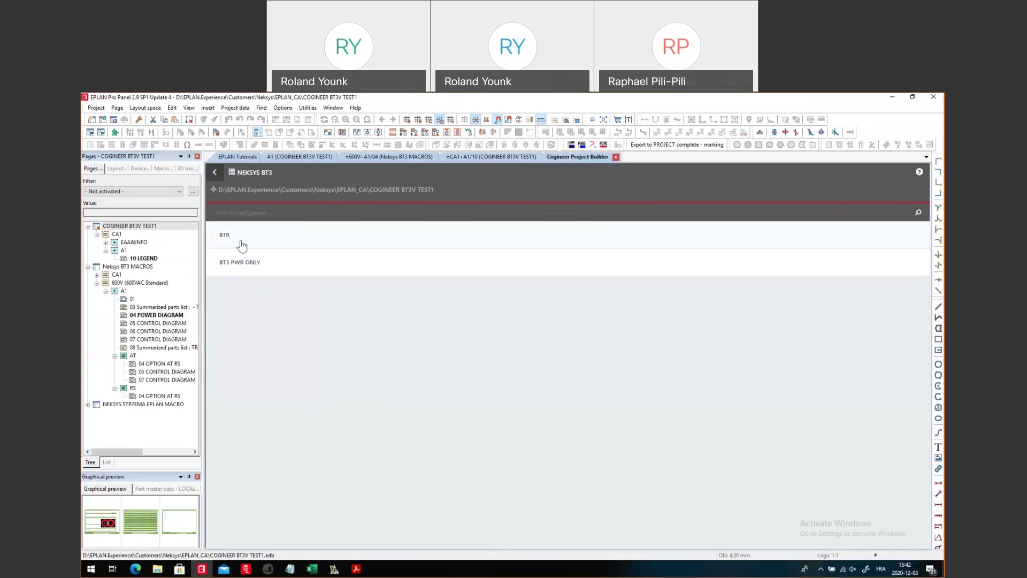
{"action": "left_click", "coordinate": [225, 235]}
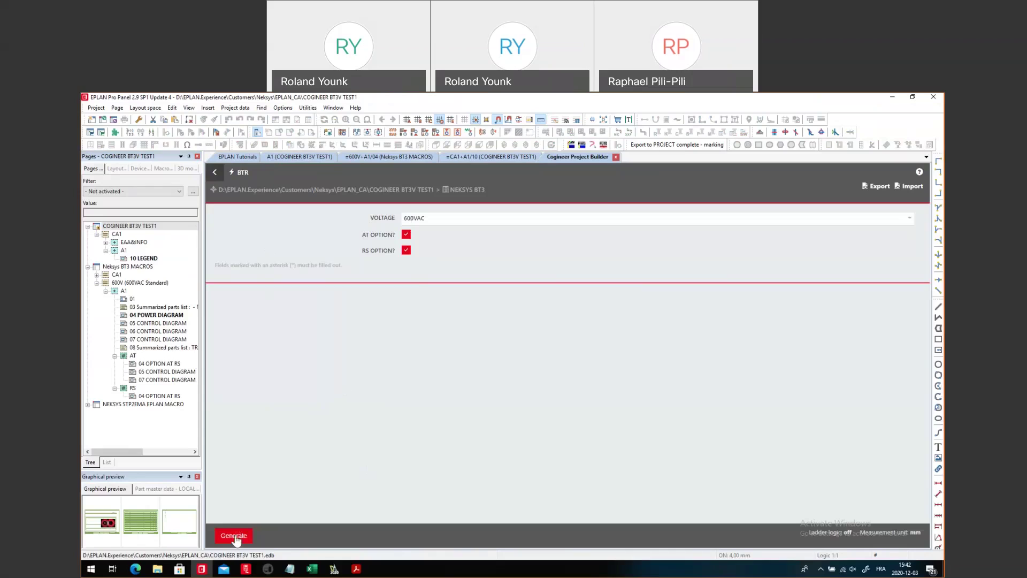
- Enable the AT and RS OPTION checkboxes and generate the project
{"action": "left_click", "coordinate": [406, 235]}
{"action": "left_click", "coordinate": [407, 235]}
{"action": "left_click", "coordinate": [407, 249]}
{"action": "left_click", "coordinate": [234, 535]}
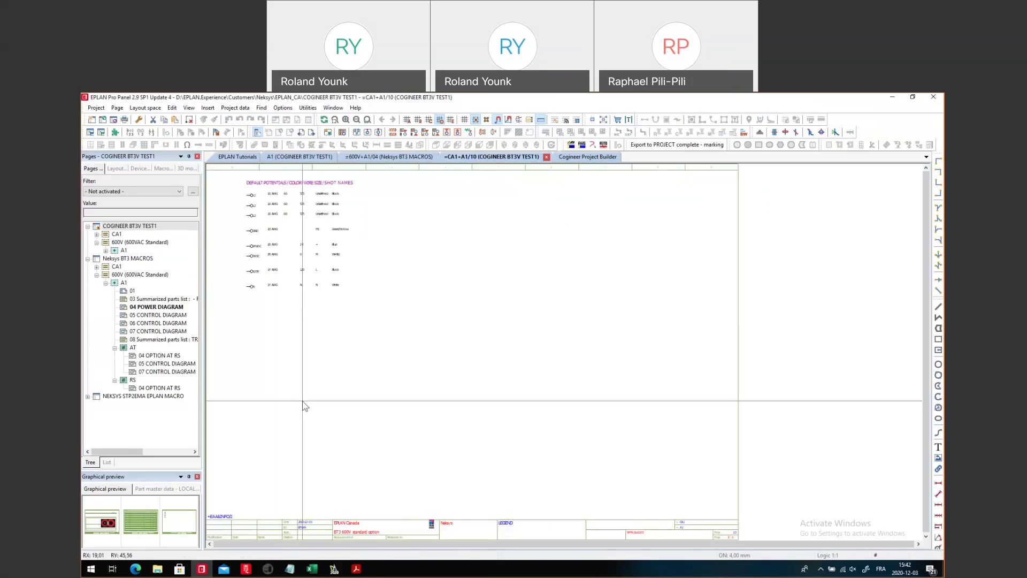
- Open the generated 04 POWER DIAGRAM, inspect its motor circuits, and move on to 05 CONTROL DIAGRAM
{"action": "left_click", "coordinate": [124, 250]}
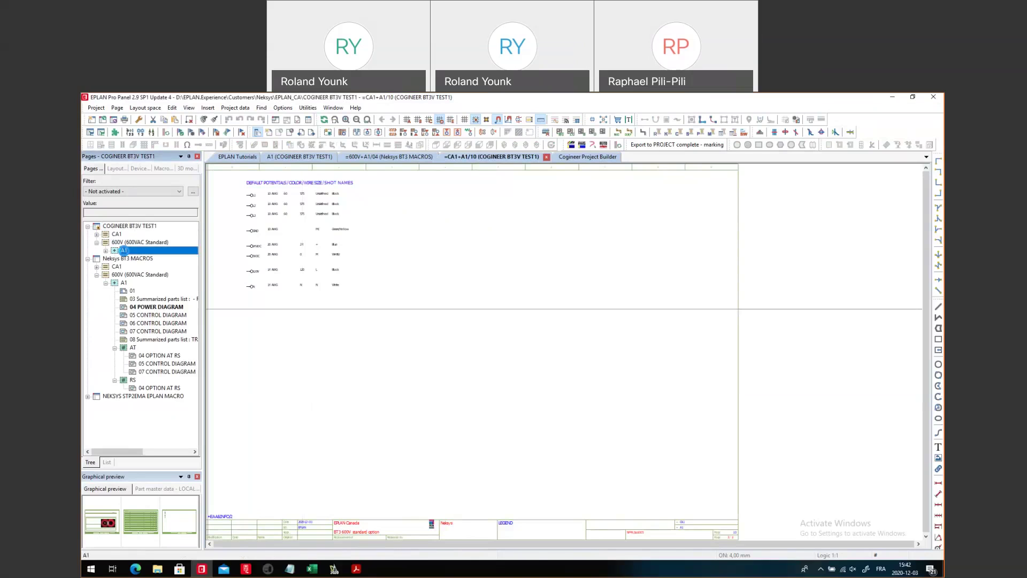
{"action": "double_click", "coordinate": [123, 250]}
{"action": "left_click", "coordinate": [165, 257]}
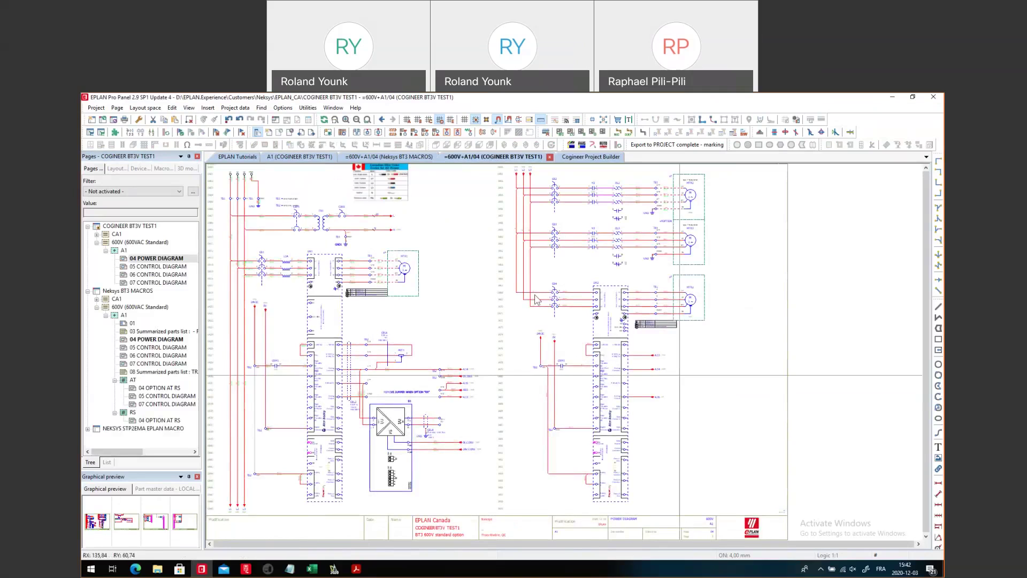
{"action": "left_click_drag", "start_coordinate": [495, 270], "coordinate": [711, 523]}
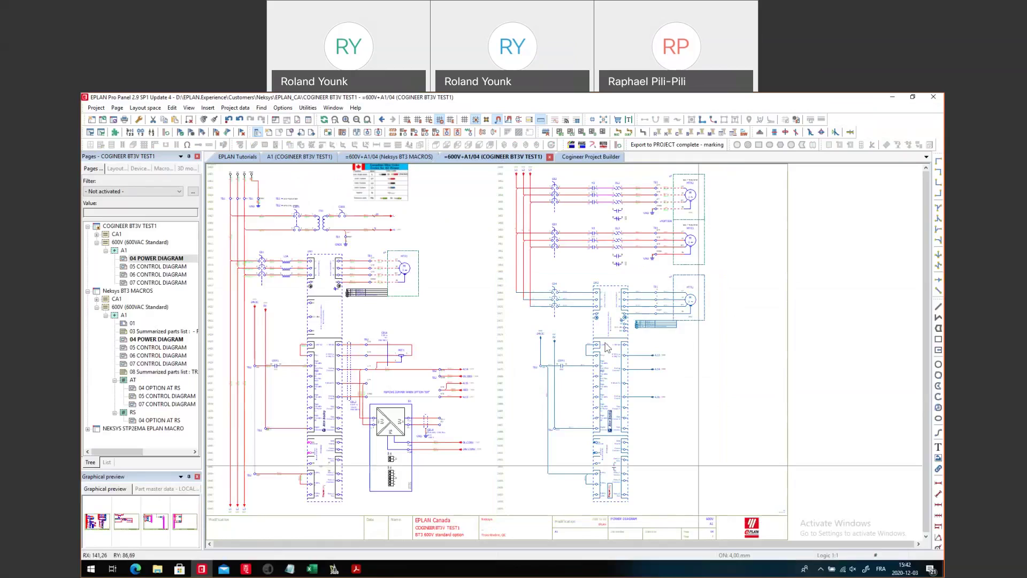
{"action": "left_click_drag", "start_coordinate": [500, 216], "coordinate": [730, 273]}
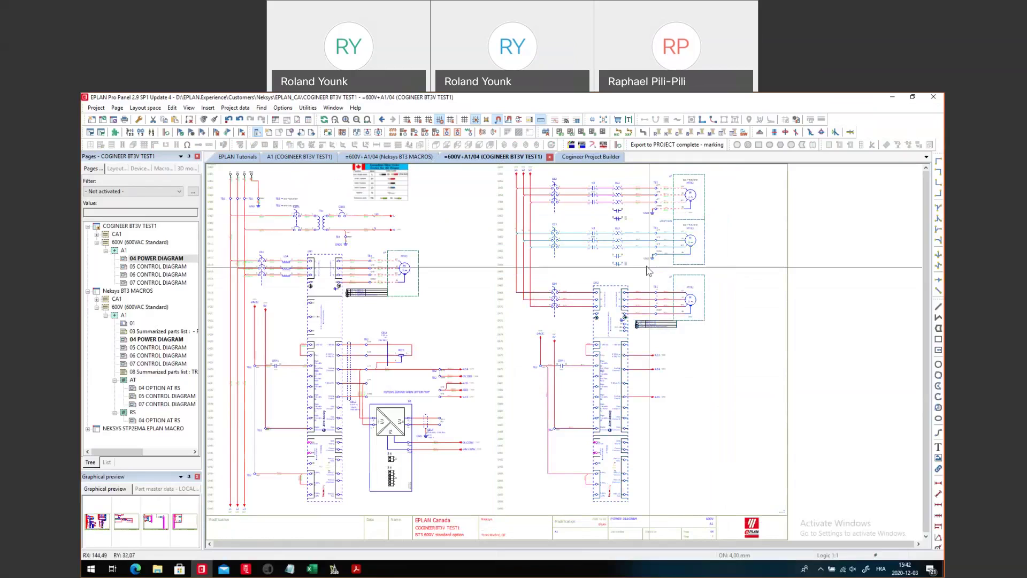
{"action": "left_click", "coordinate": [567, 263]}
{"action": "scroll", "coordinate": [569, 270], "scroll_direction": "up", "scroll_amount": 2}
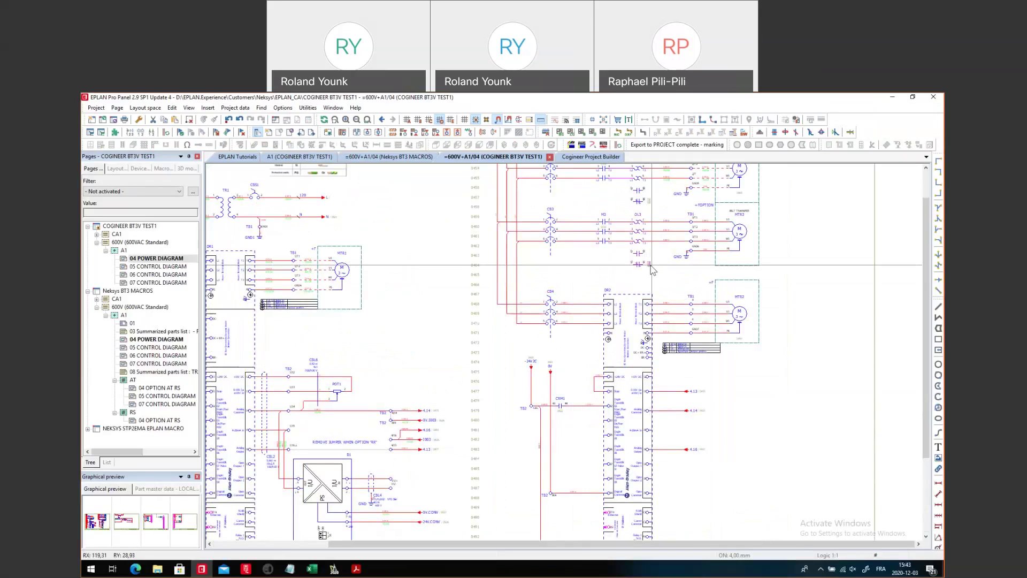
{"action": "key", "text": "Page_Down"}
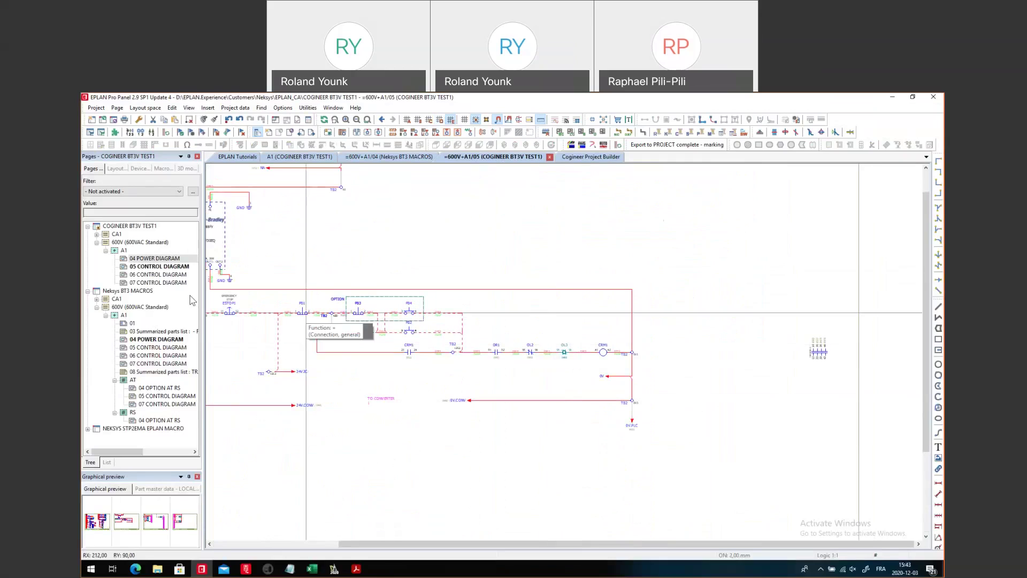
- Open 07 CONTROL DIAGRAM and select part of its lower control circuit
{"action": "left_click", "coordinate": [160, 282]}
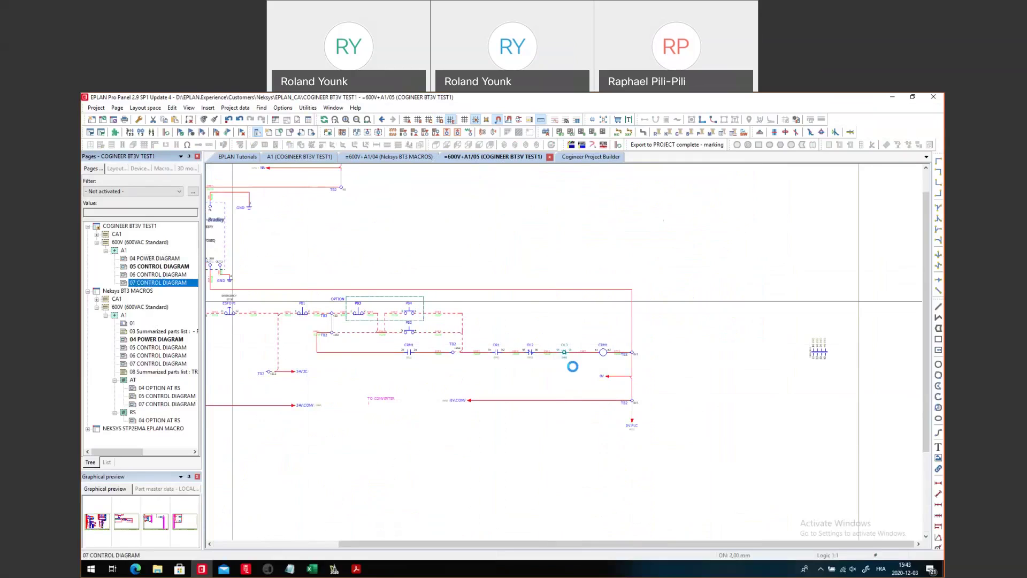
{"action": "scroll", "coordinate": [664, 383], "scroll_direction": "down", "scroll_amount": 1}
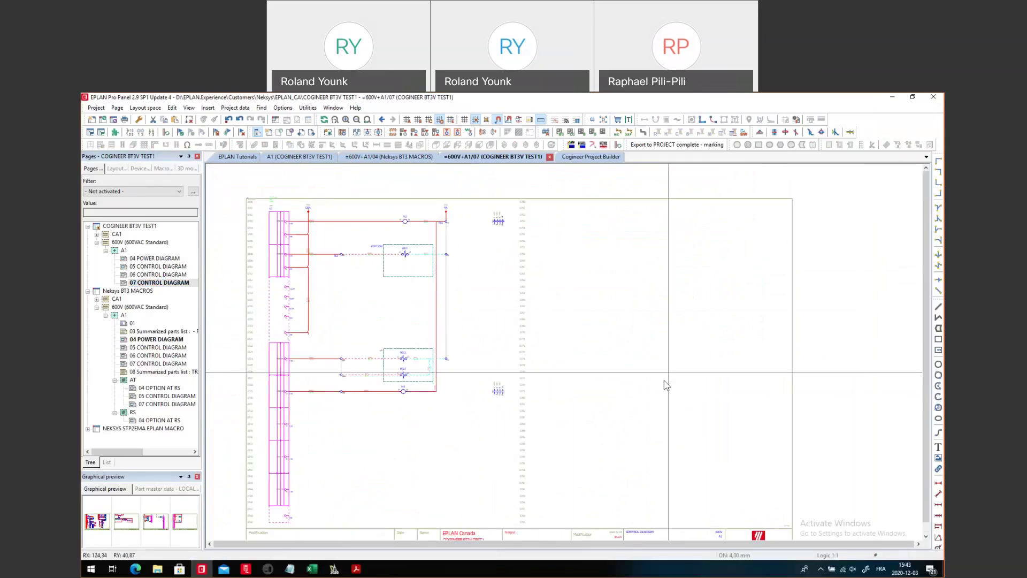
{"action": "left_click_drag", "start_coordinate": [369, 409], "coordinate": [456, 388]}
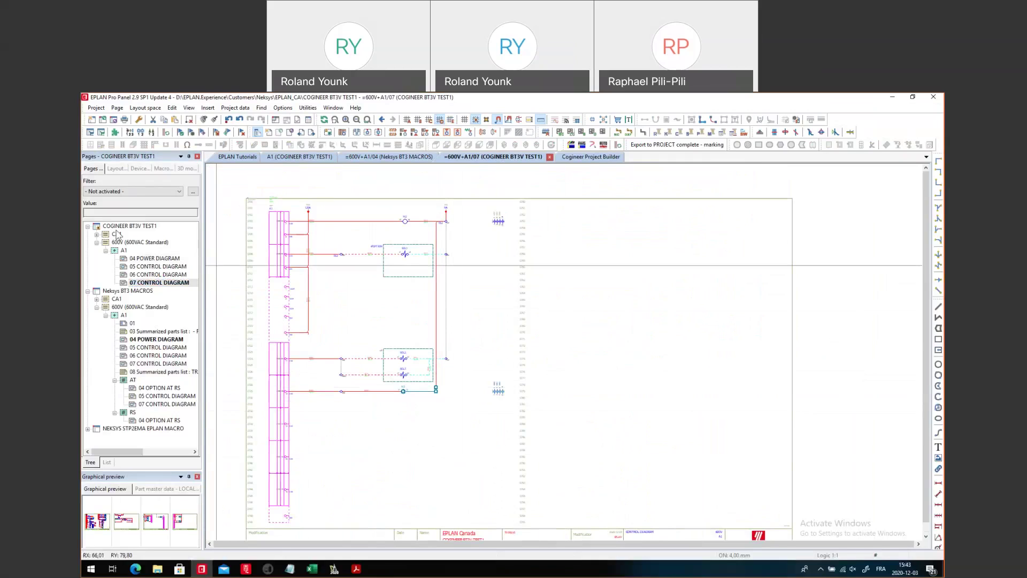
{"action": "left_click", "coordinate": [138, 226]}
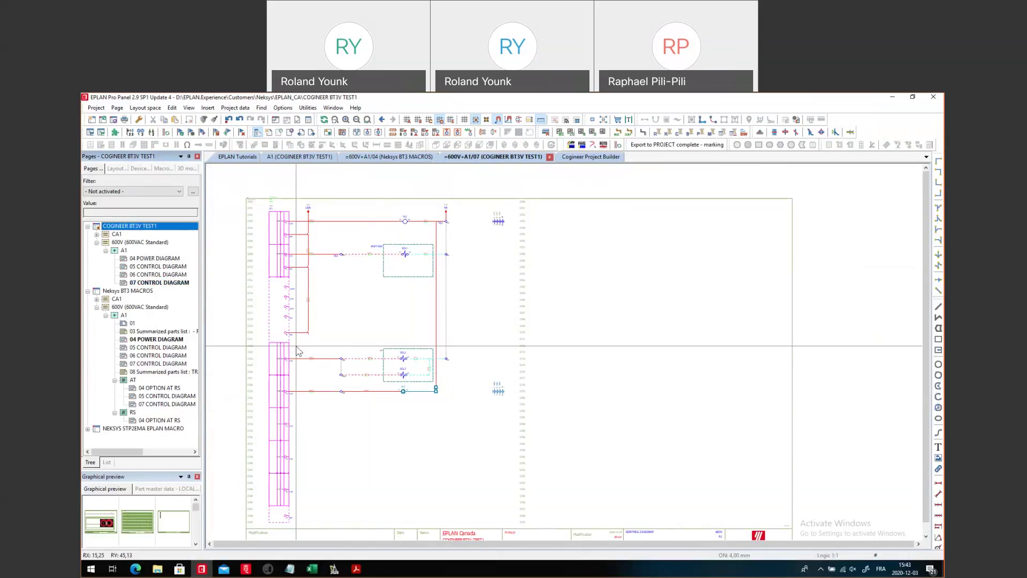
- Generate all project reports from Utilities, adding report sections EE01–EE07 and P1
{"action": "left_click", "coordinate": [308, 107]}
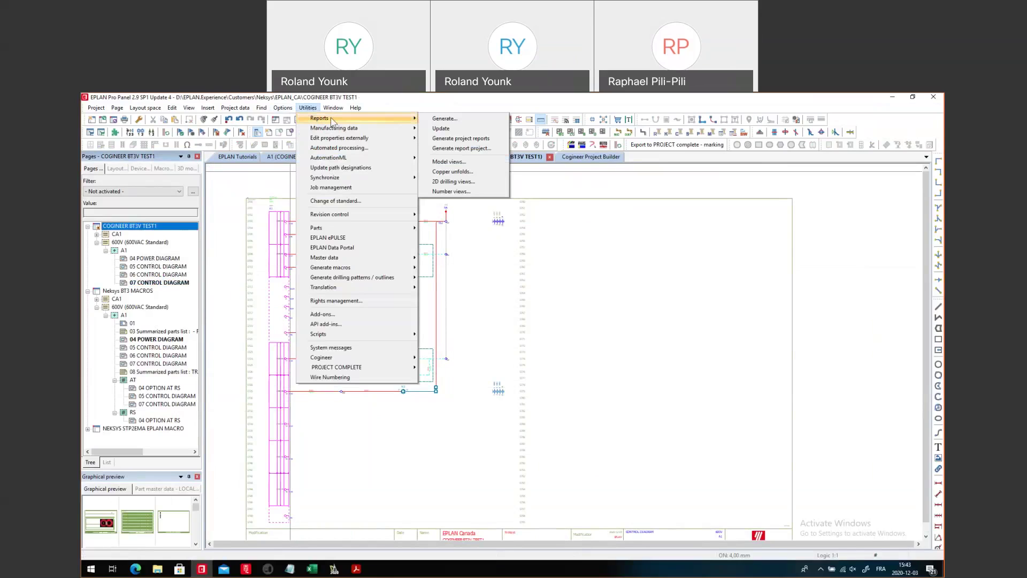
{"action": "left_click", "coordinate": [444, 118]}
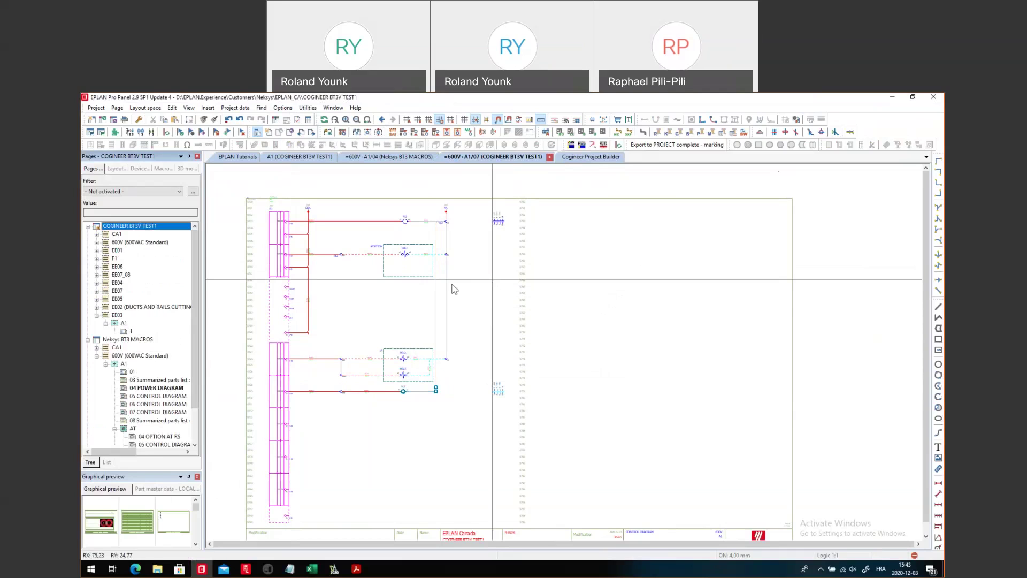
- Open the EE01 parts list page and the EE03 cut-out legend page
{"action": "left_click", "coordinate": [116, 250]}
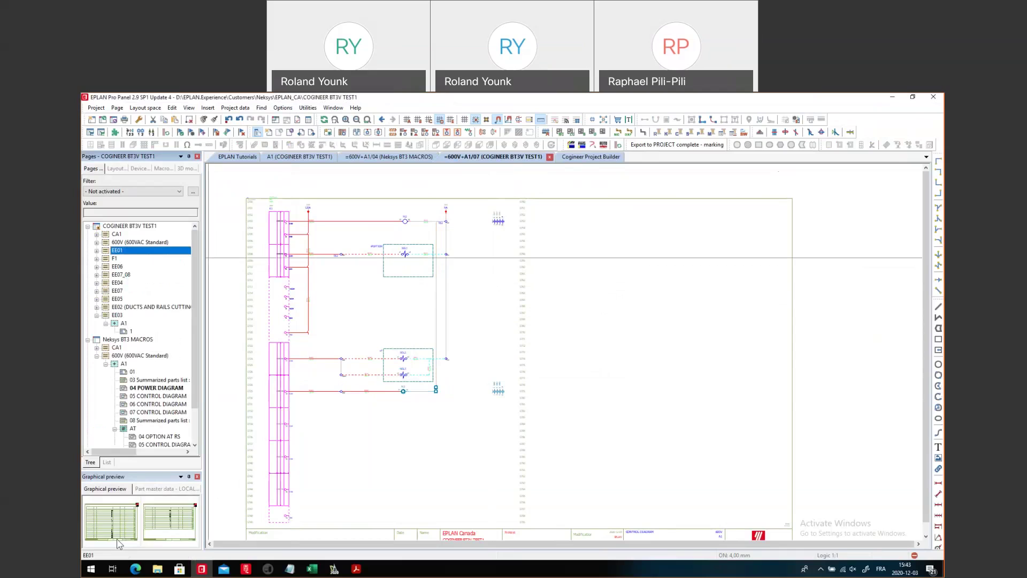
{"action": "double_click", "coordinate": [117, 537]}
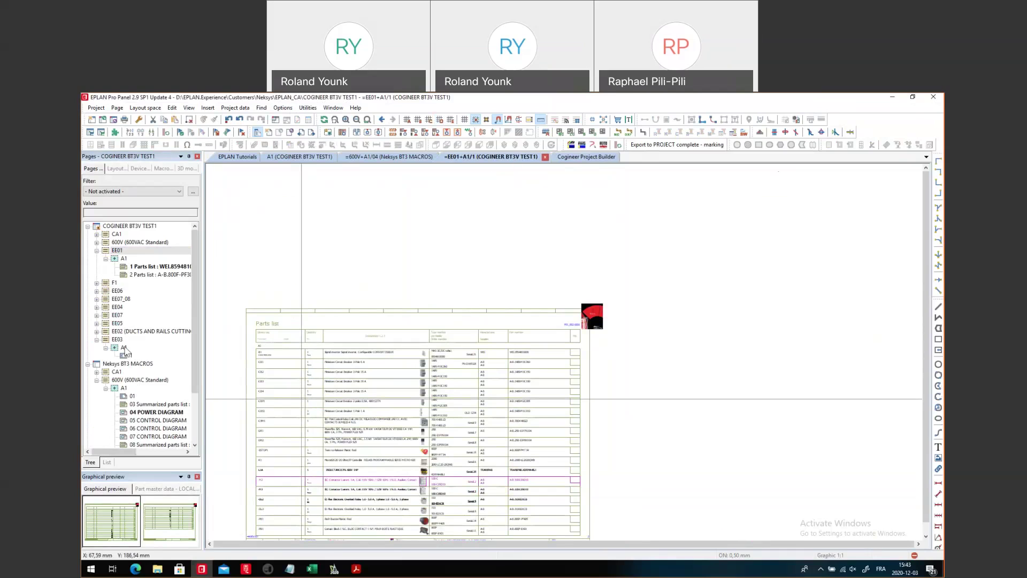
{"action": "left_click", "coordinate": [131, 356]}
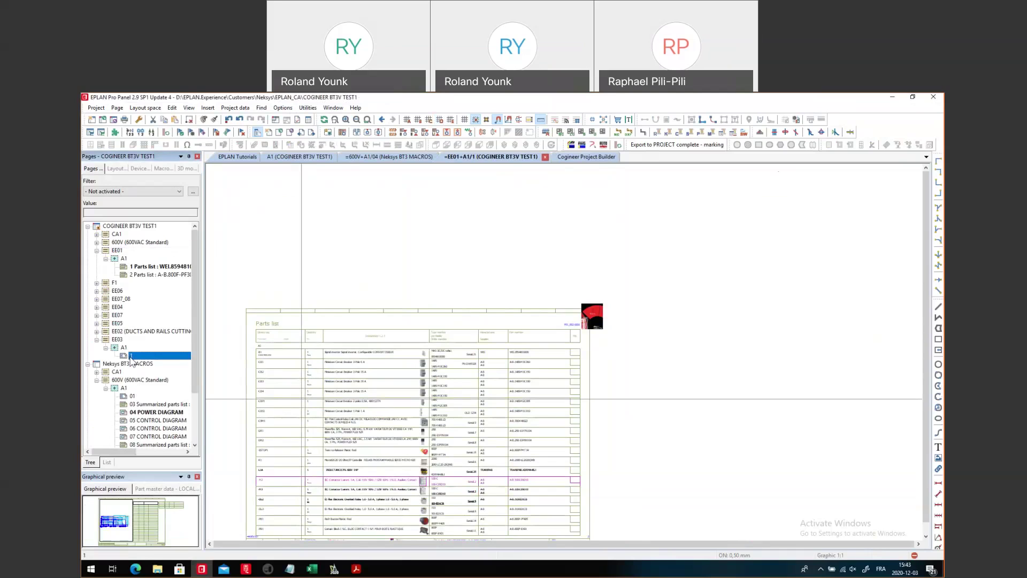
{"action": "double_click", "coordinate": [127, 521]}
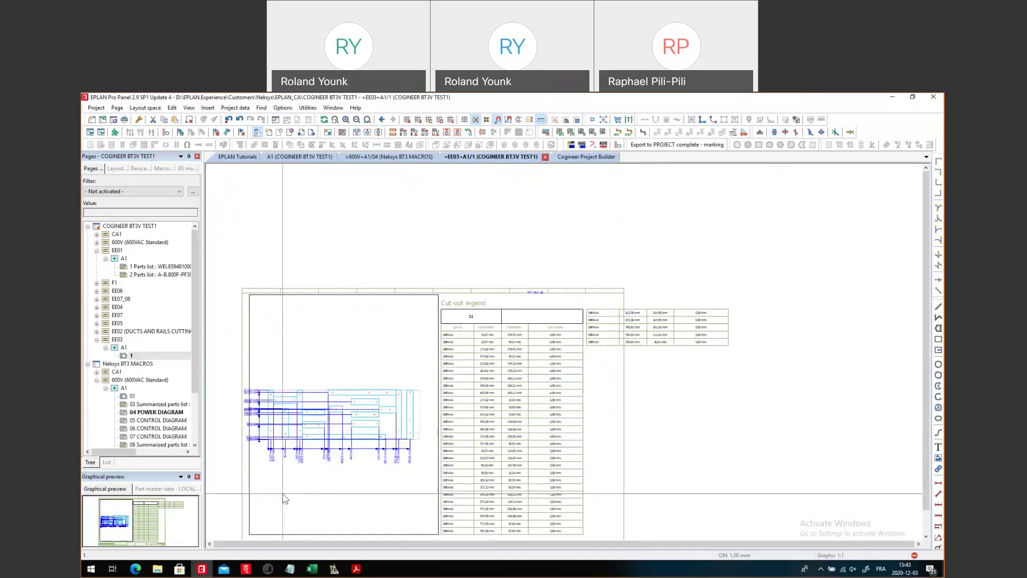
{"action": "scroll", "coordinate": [283, 499], "scroll_direction": "up", "scroll_amount": 1}
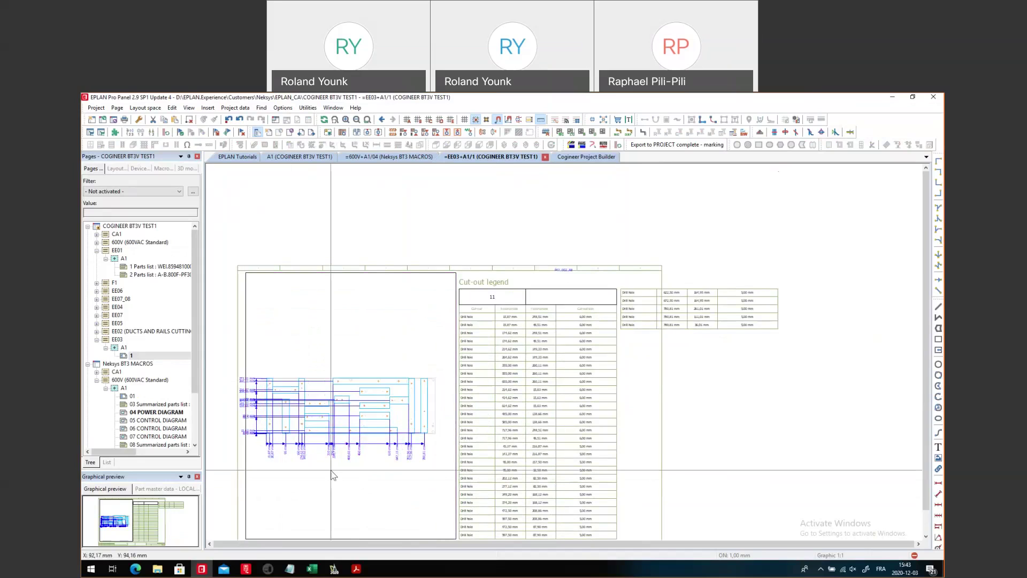
{"action": "scroll", "coordinate": [333, 475], "scroll_direction": "up", "scroll_amount": 3}
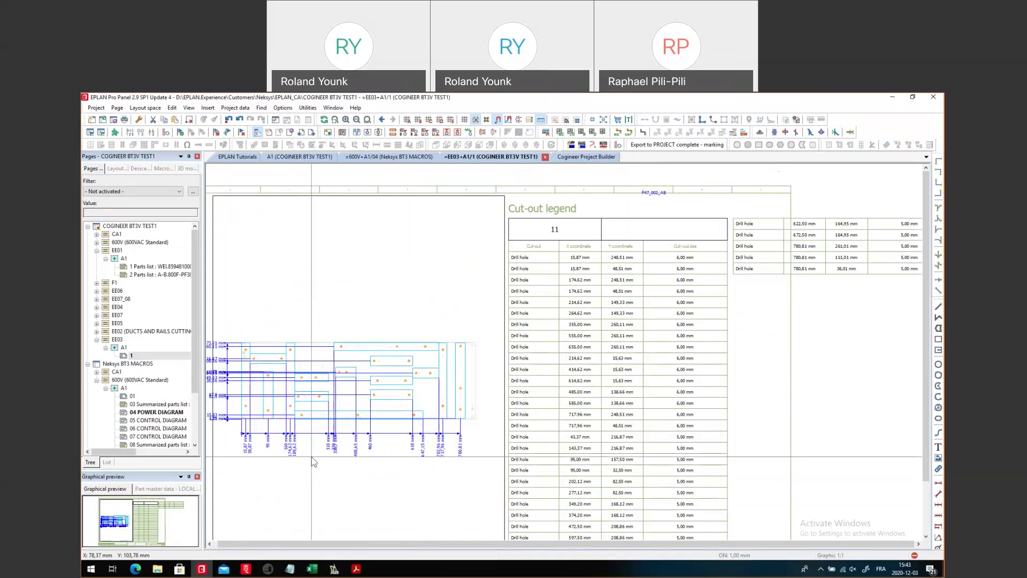
- Open the EE02 ducts and rails cutting page, then the first EE07 connection list page
{"action": "double_click", "coordinate": [138, 331]}
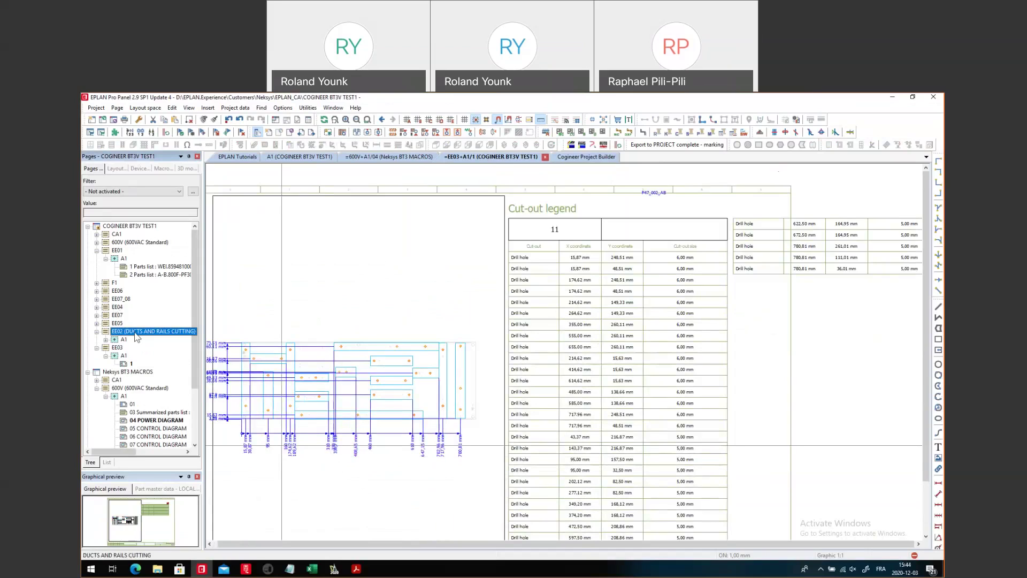
{"action": "left_click", "coordinate": [125, 340]}
{"action": "double_click", "coordinate": [132, 524]}
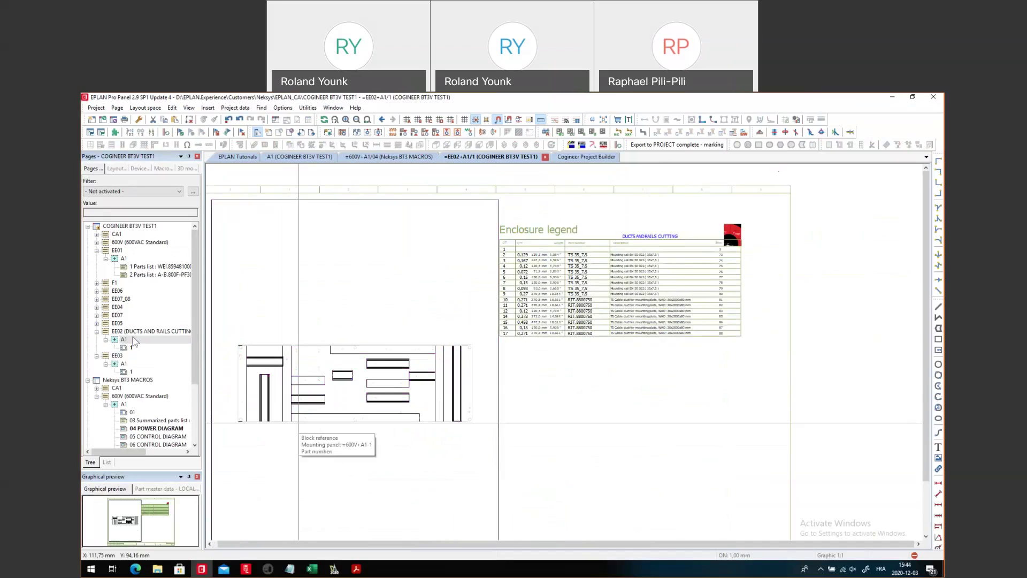
{"action": "left_click", "coordinate": [117, 323]}
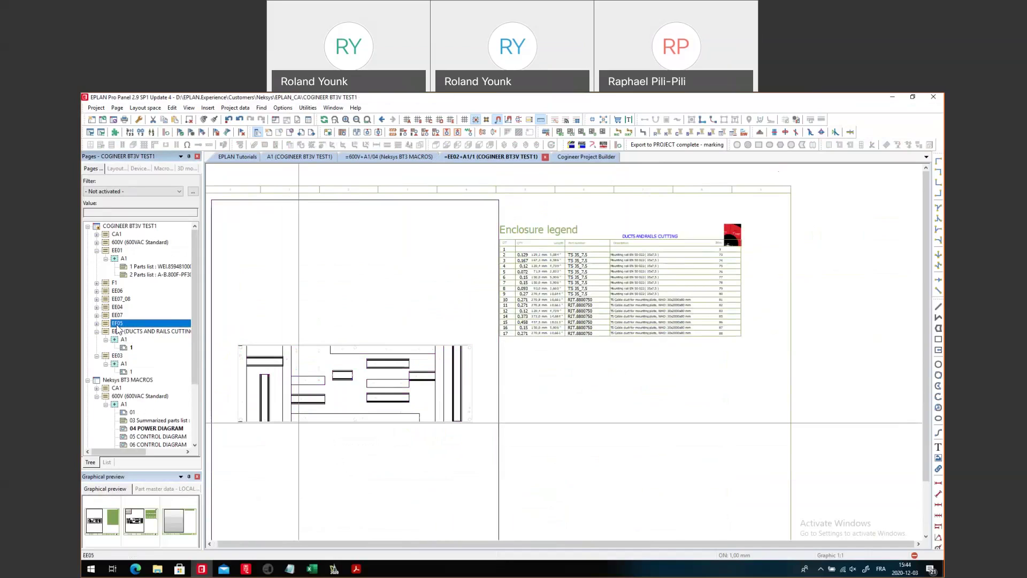
{"action": "left_click", "coordinate": [117, 315]}
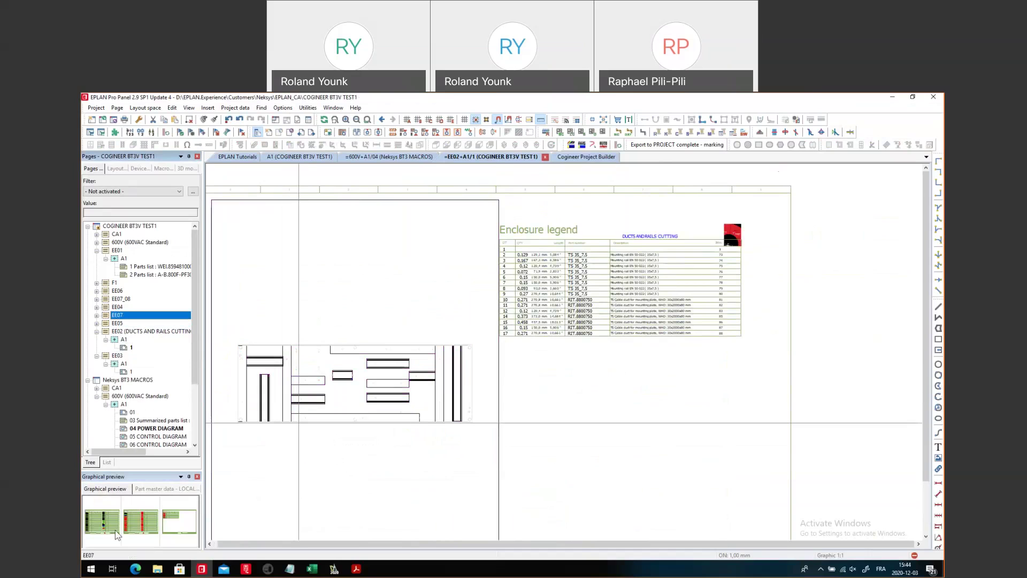
{"action": "left_click", "coordinate": [117, 535]}
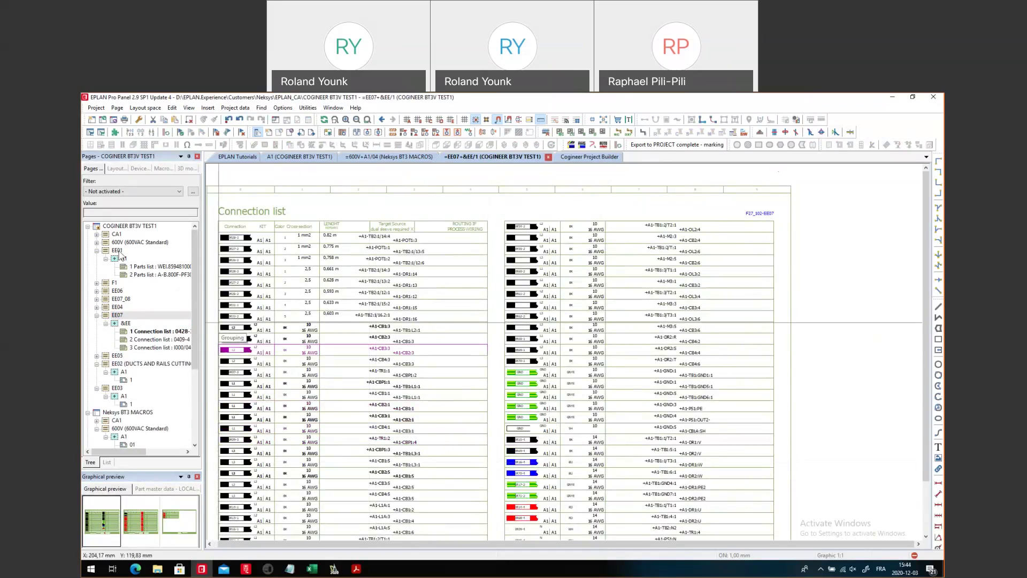
{"action": "left_click", "coordinate": [122, 168]}
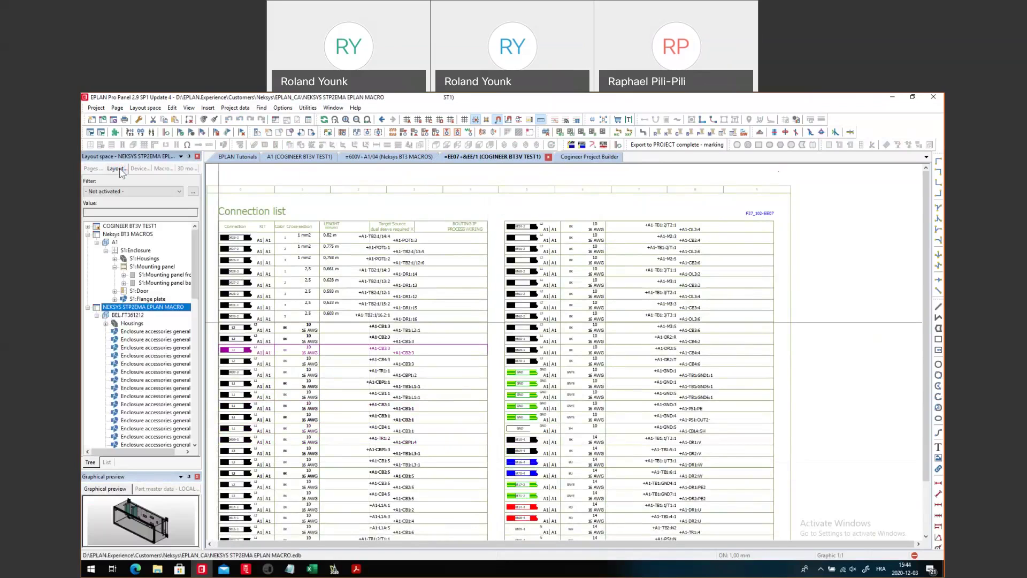
- Close the Neksys BT3 MACROS project in the layout space navigator
{"action": "left_click", "coordinate": [131, 235]}
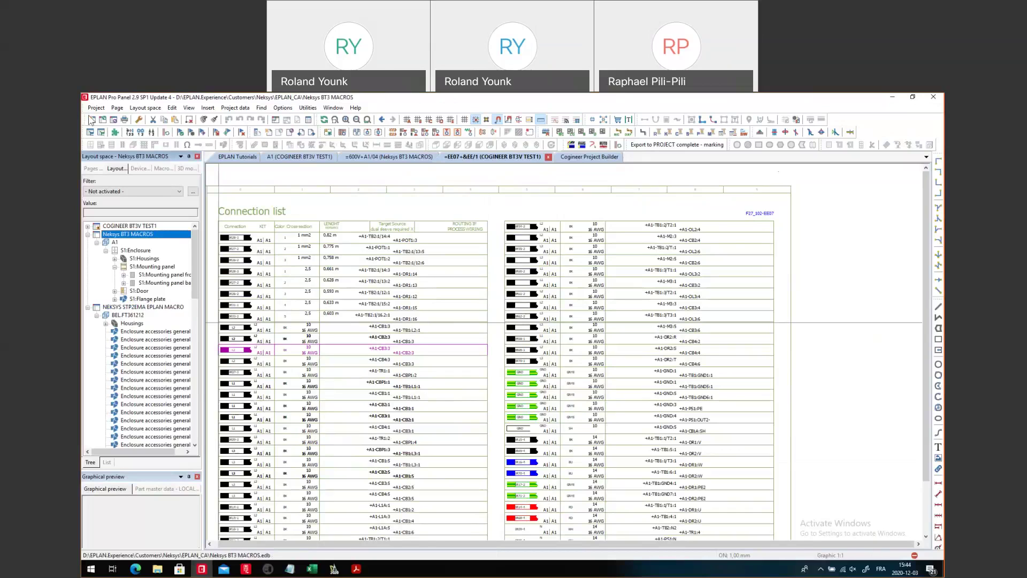
{"action": "right_click", "coordinate": [131, 235]}
{"action": "left_click", "coordinate": [152, 245]}
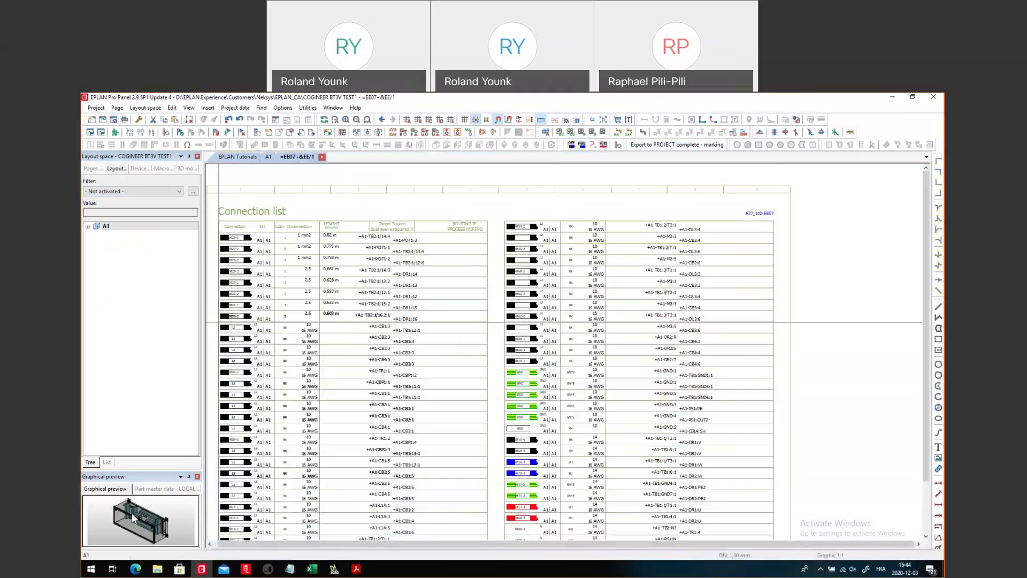
- Open layout space A1 showing only mounting panels in front view, with the 3D mounting layout filter list open
{"action": "double_click", "coordinate": [134, 496]}
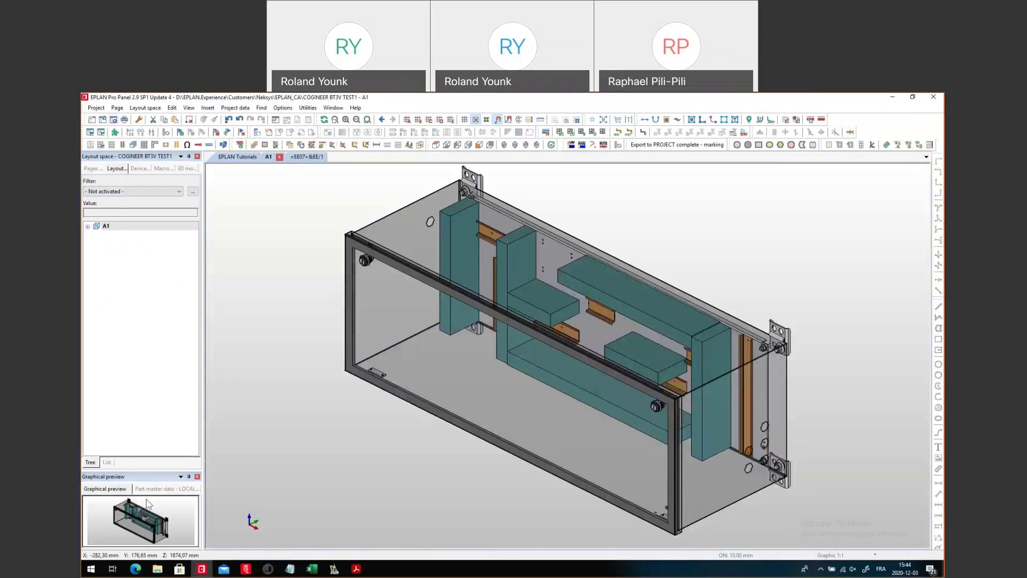
{"action": "right_click", "coordinate": [113, 227]}
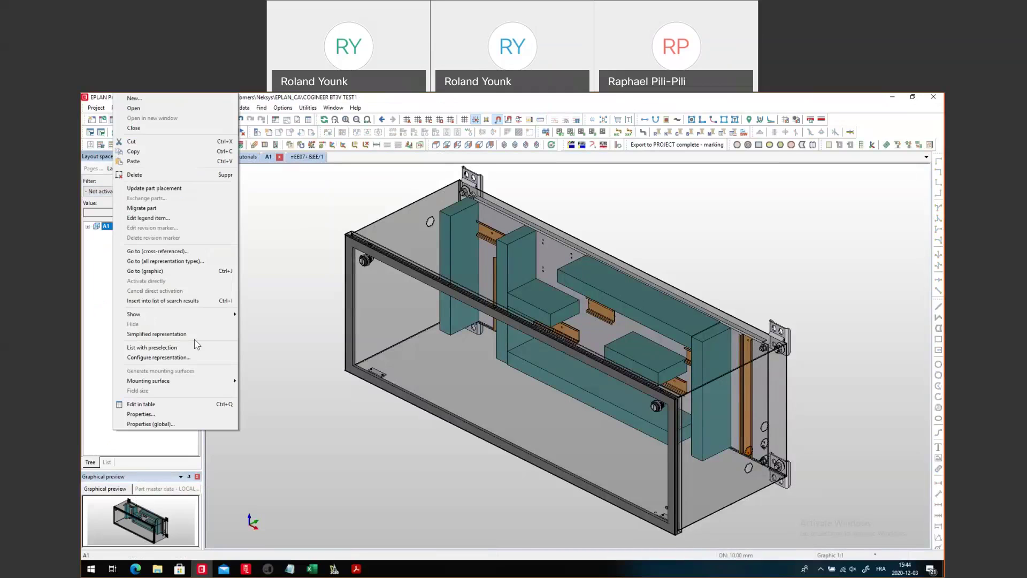
{"action": "mouse_move", "coordinate": [219, 314]}
{"action": "left_click", "coordinate": [279, 335]}
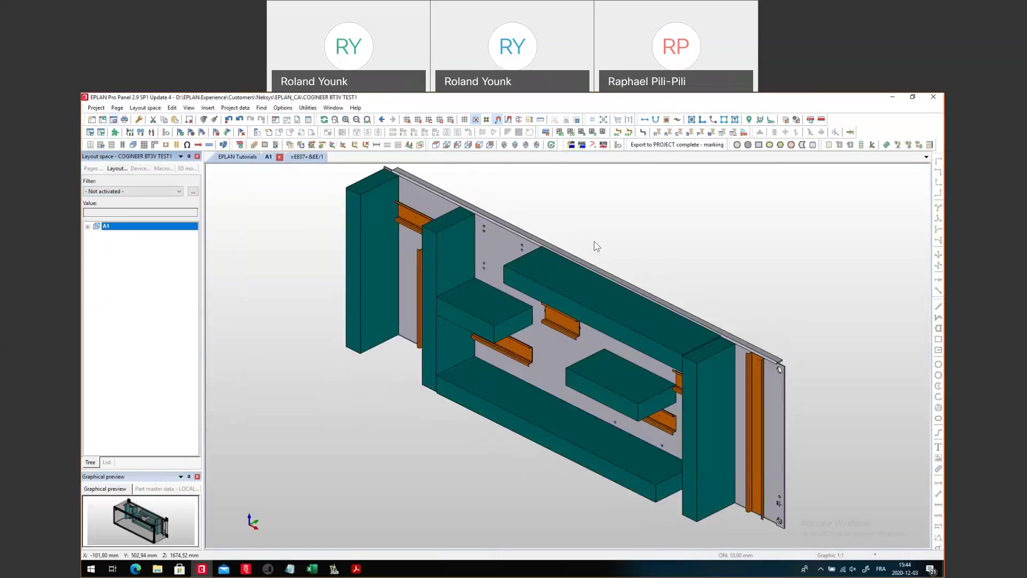
{"action": "left_click", "coordinate": [487, 145]}
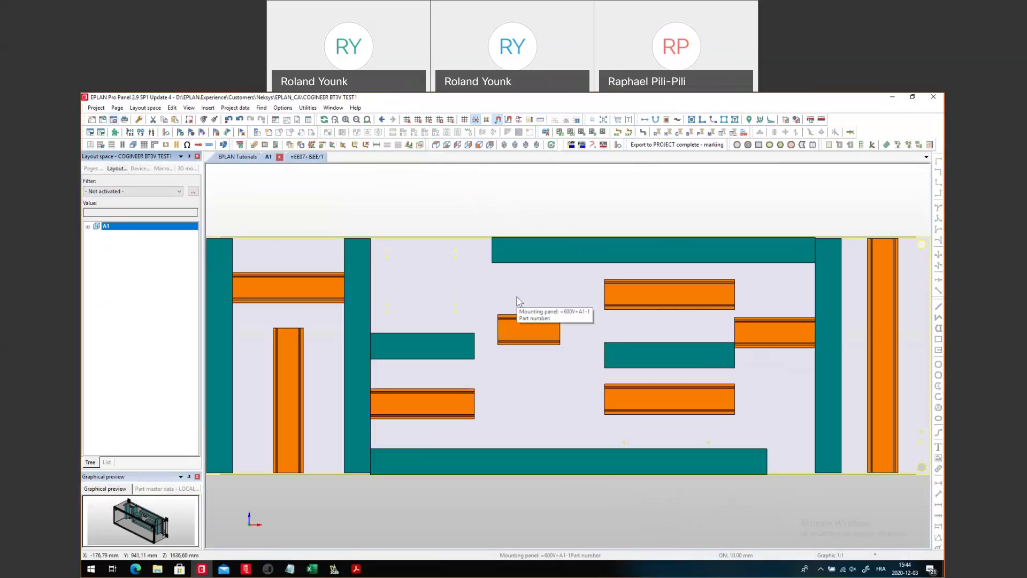
{"action": "left_click", "coordinate": [185, 169]}
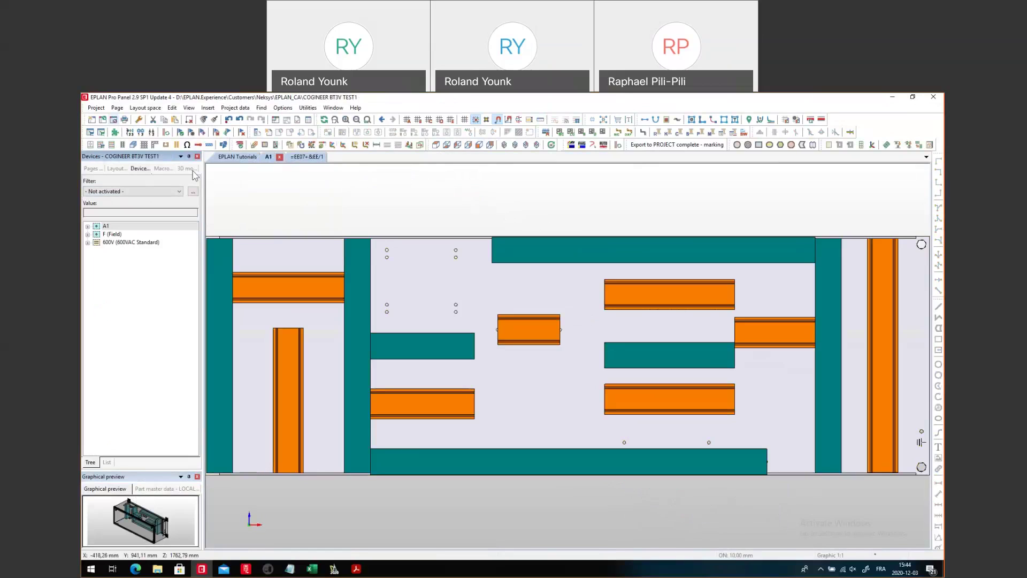
{"action": "left_click", "coordinate": [126, 191]}
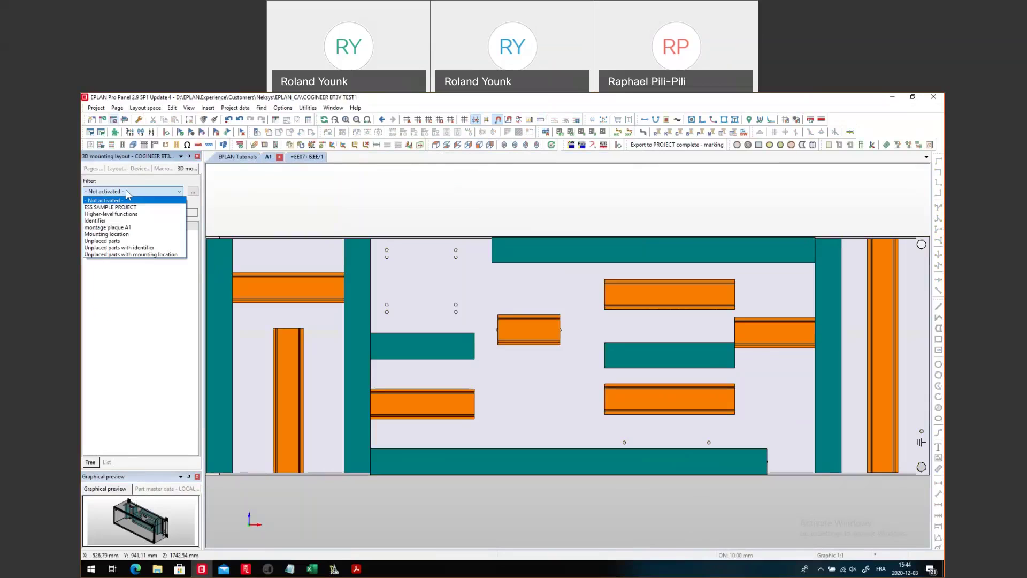
- Filter to unplaced parts with mounting location and expand A1 > K to find the PLC
{"action": "left_click", "coordinate": [143, 255]}
{"action": "left_click", "coordinate": [86, 227]}
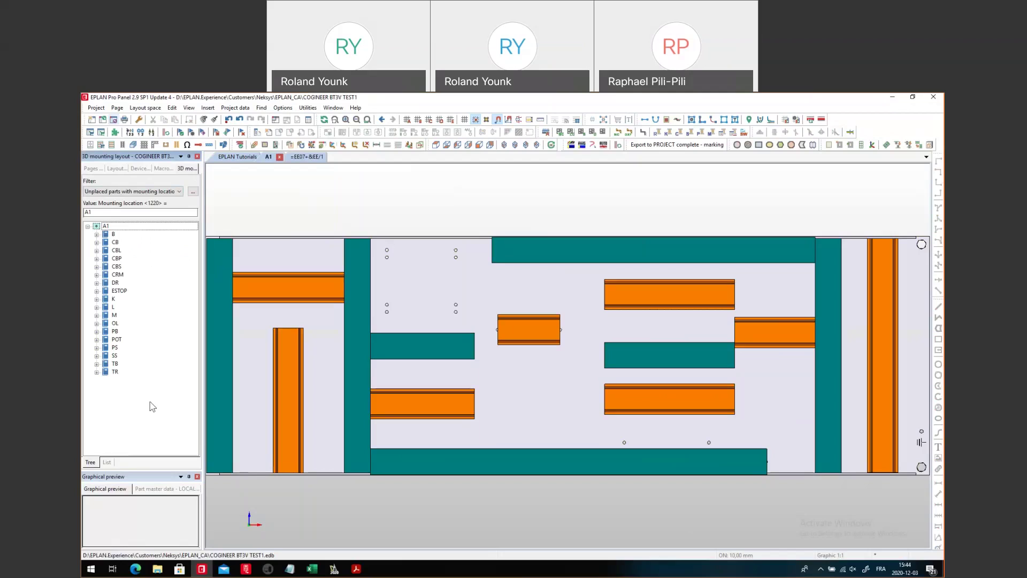
{"action": "left_click", "coordinate": [115, 299]}
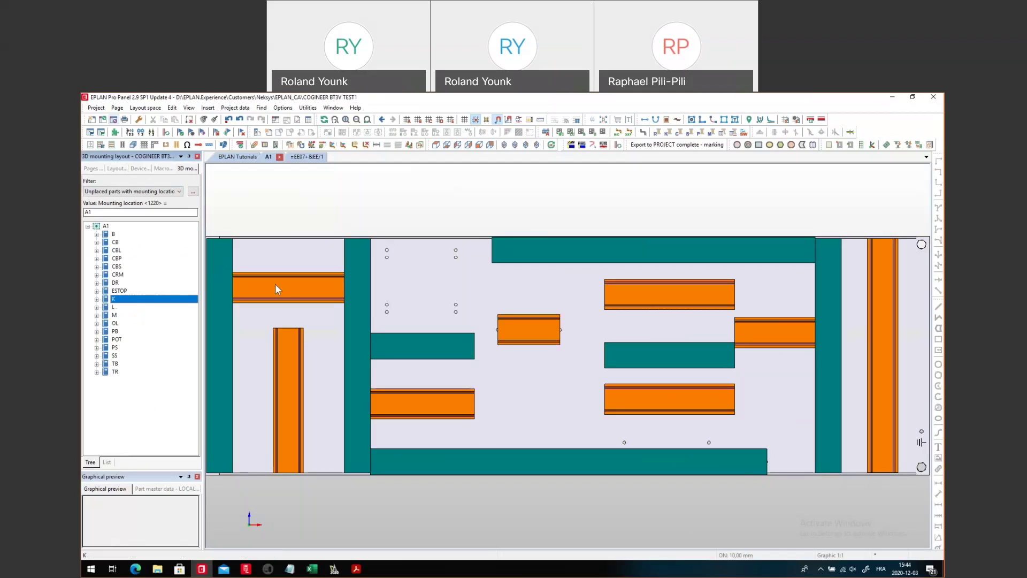
{"action": "left_click", "coordinate": [98, 302]}
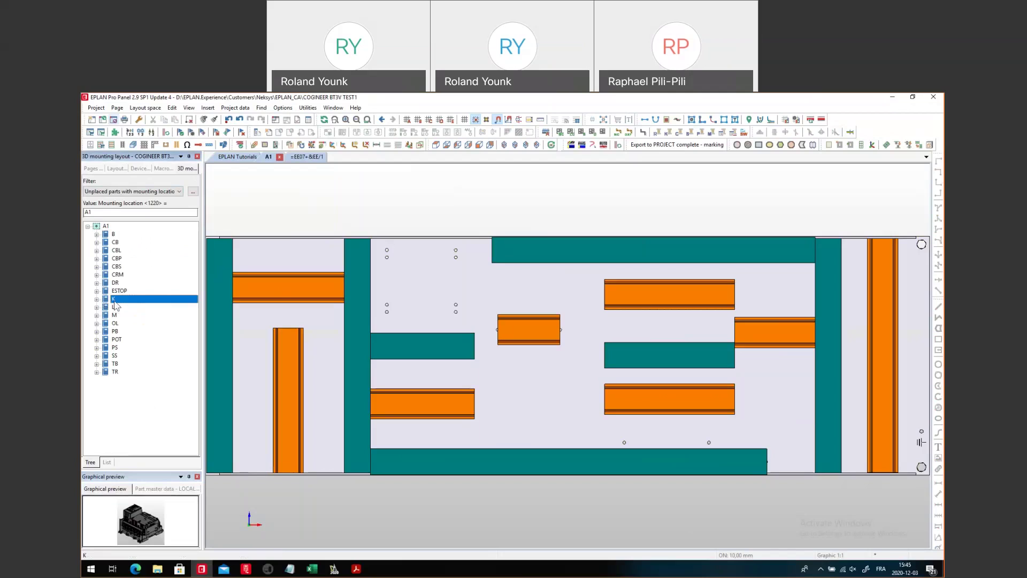
- Place Micro820 PLC K1 on the upper-left rail, accepting the default drilling pattern
{"action": "left_click_drag", "start_coordinate": [116, 302], "coordinate": [276, 289]}
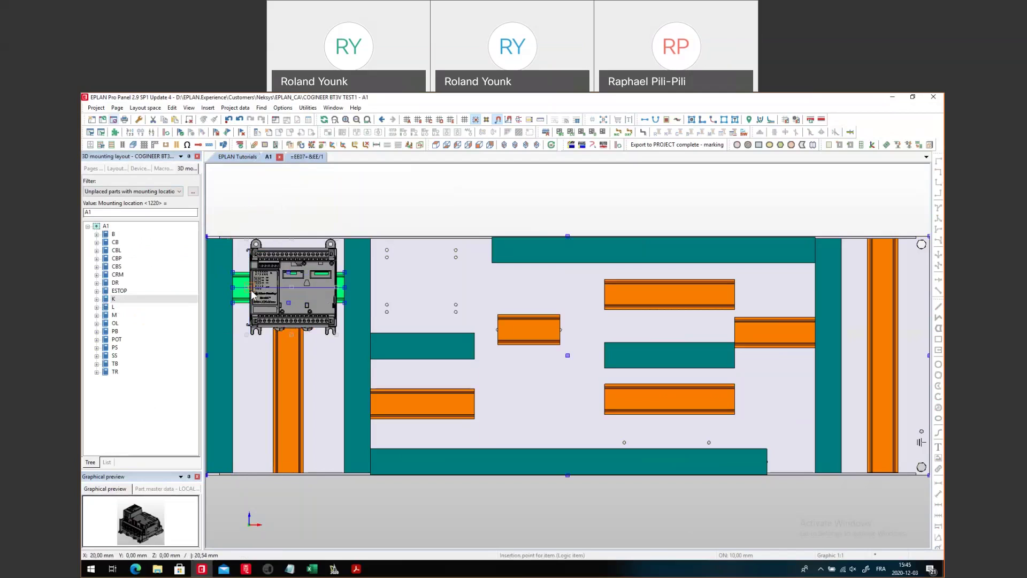
{"action": "left_click", "coordinate": [253, 293]}
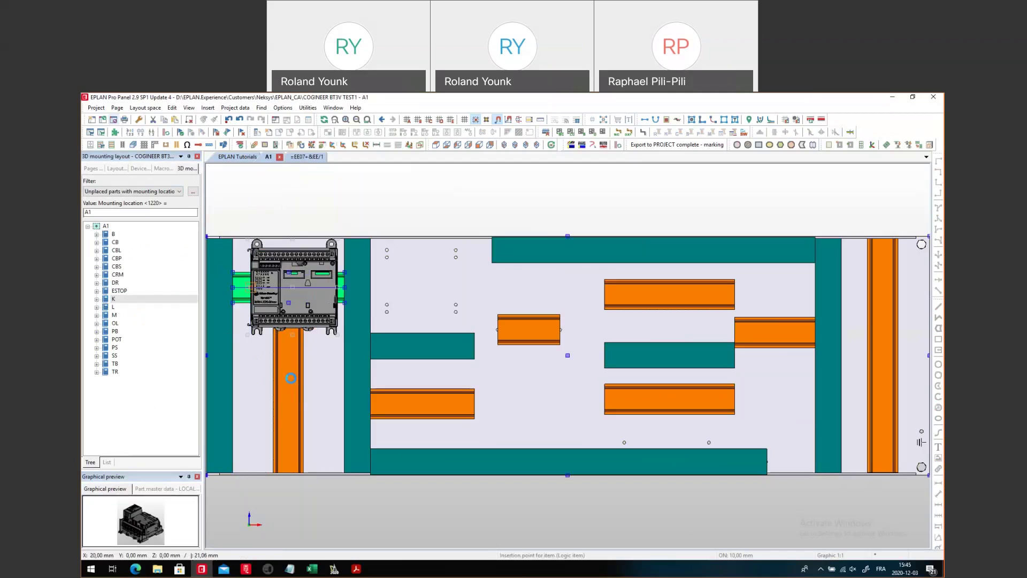
{"action": "left_click", "coordinate": [290, 378]}
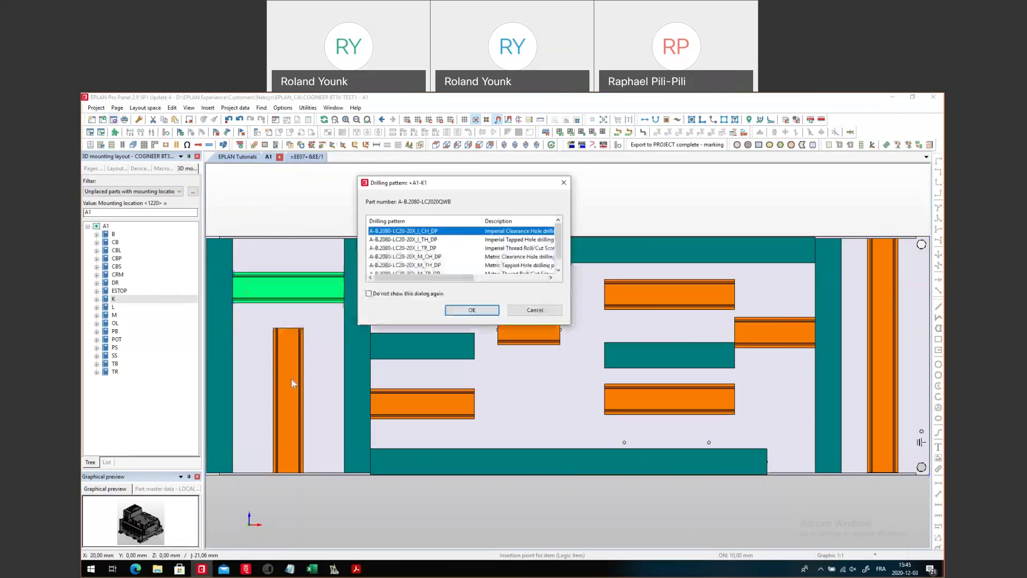
{"action": "left_click", "coordinate": [459, 310]}
{"action": "scroll", "coordinate": [290, 348], "scroll_direction": "up", "scroll_amount": 2}
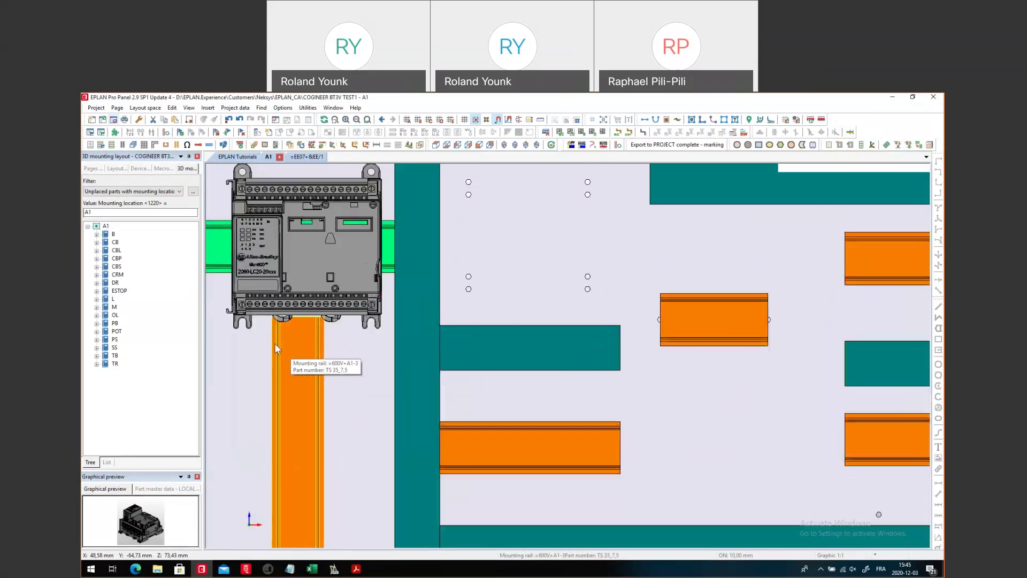
{"action": "scroll", "coordinate": [275, 345], "scroll_direction": "up", "scroll_amount": 2}
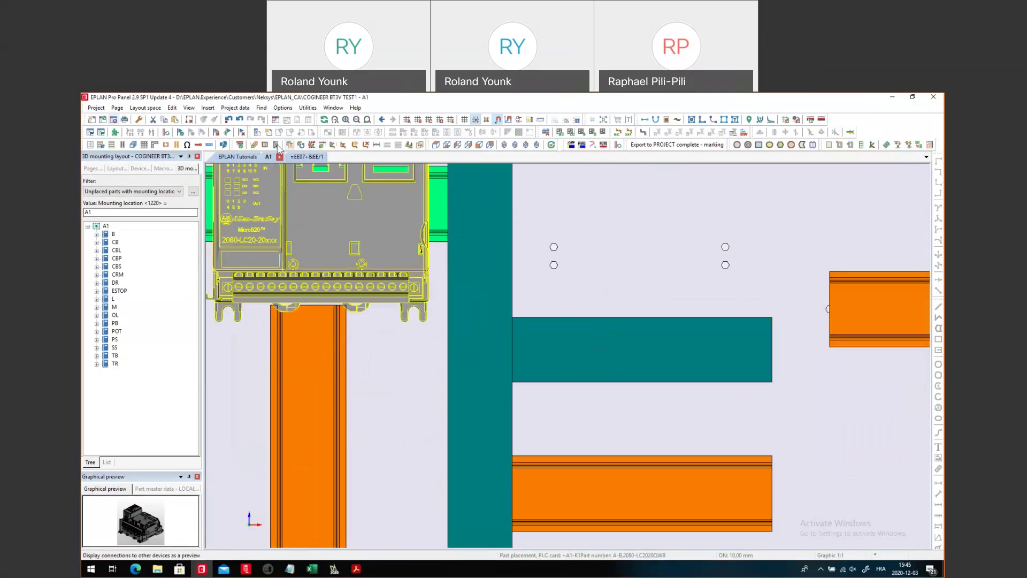
- Trim the vertical rail so it ends just below the PLC, and expand the TB terminal group
{"action": "left_click", "coordinate": [323, 146]}
{"action": "left_click", "coordinate": [324, 305]}
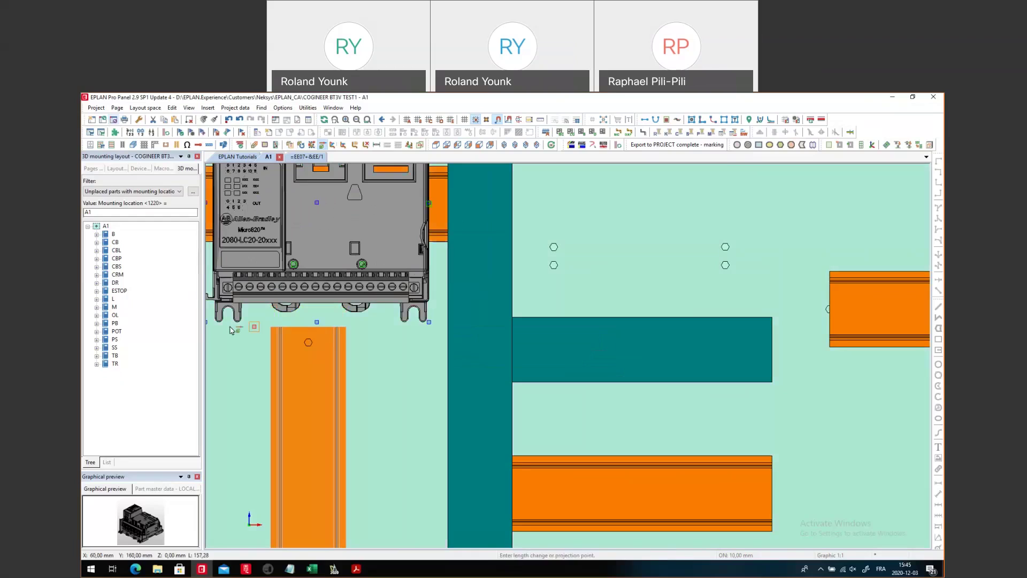
{"action": "left_click", "coordinate": [238, 321]}
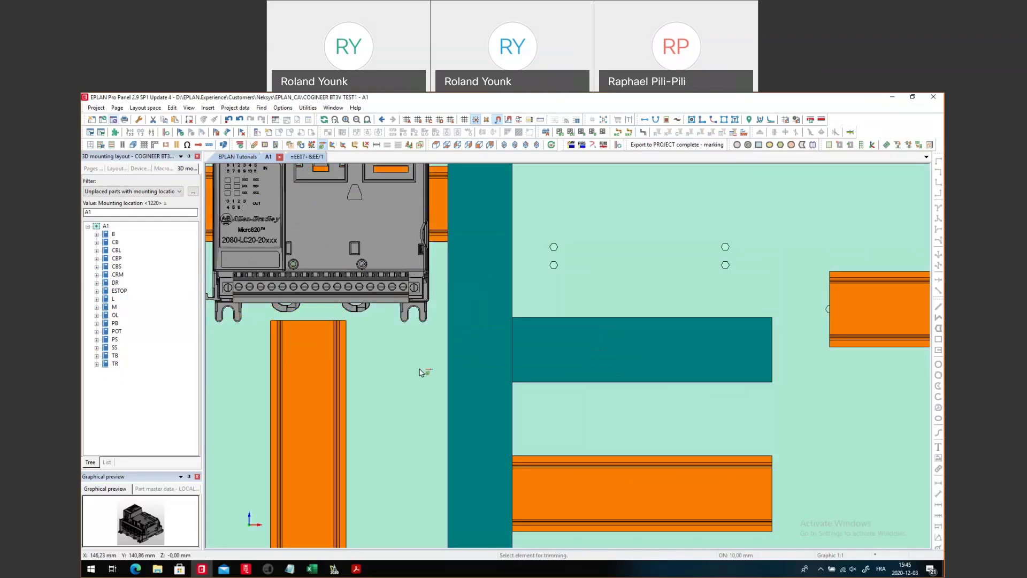
{"action": "scroll", "coordinate": [383, 258], "scroll_direction": "down", "scroll_amount": 2}
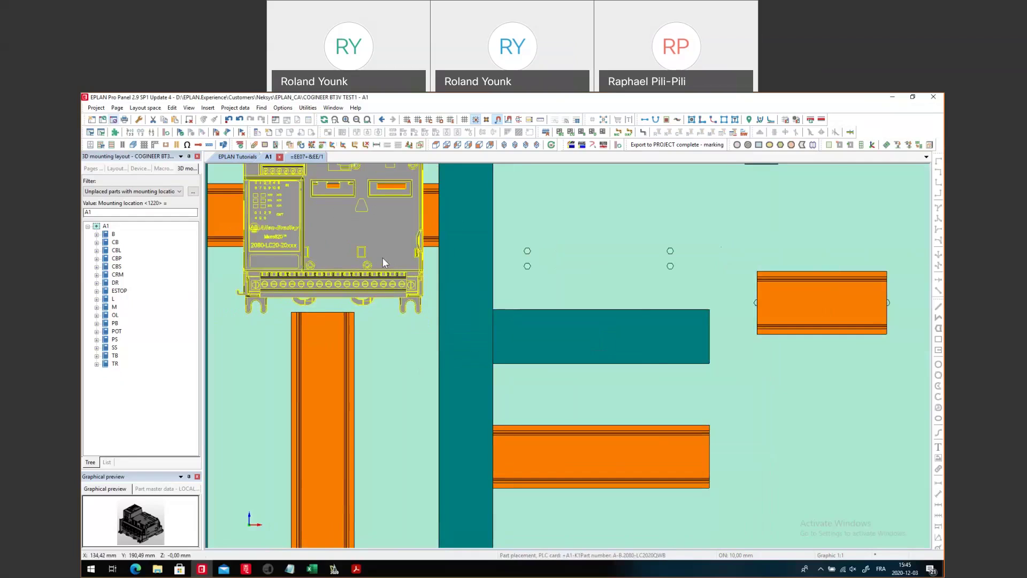
{"action": "scroll", "coordinate": [383, 258], "scroll_direction": "down", "scroll_amount": 2}
{"action": "left_click", "coordinate": [110, 355]}
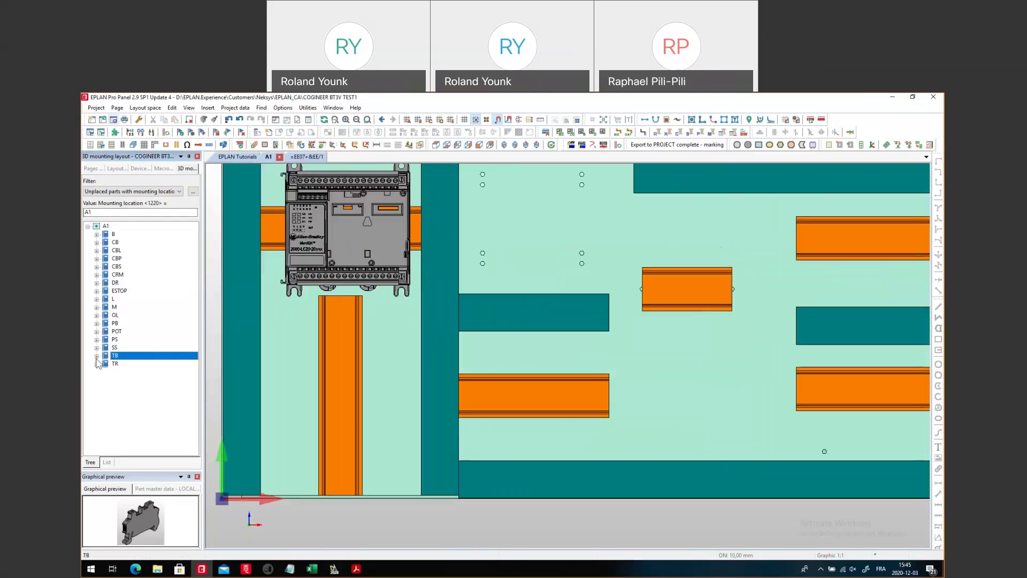
{"action": "left_click", "coordinate": [97, 356]}
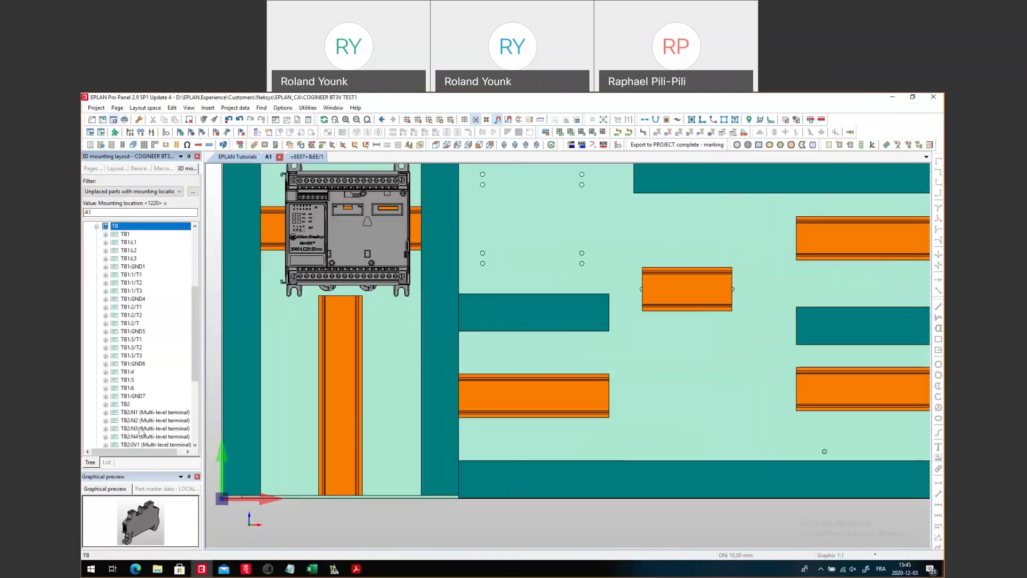
- Mount the whole TB2 terminal strip on the rail below the PLC
{"action": "left_click_drag", "start_coordinate": [125, 405], "coordinate": [343, 370]}
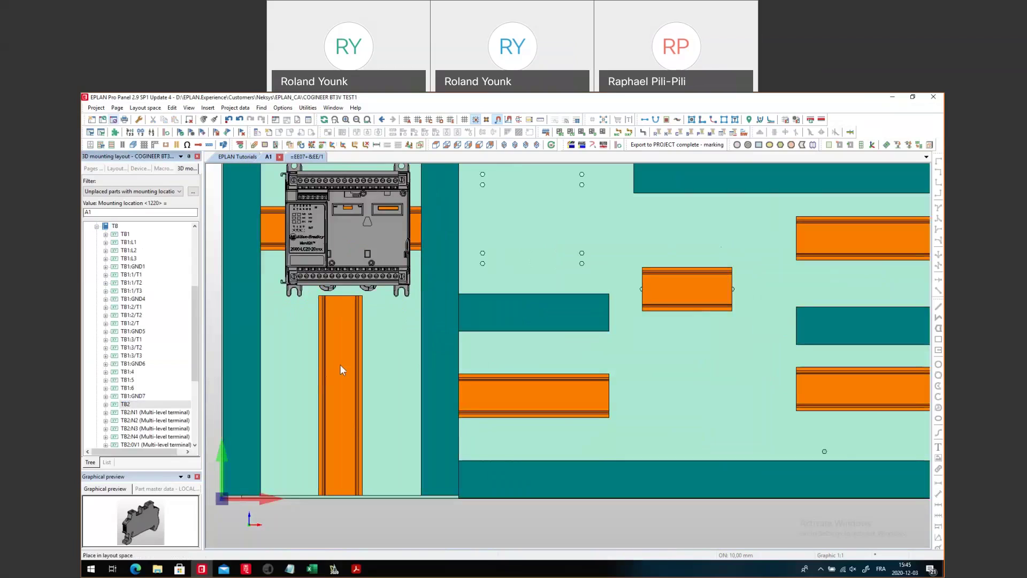
{"action": "left_click", "coordinate": [536, 334]}
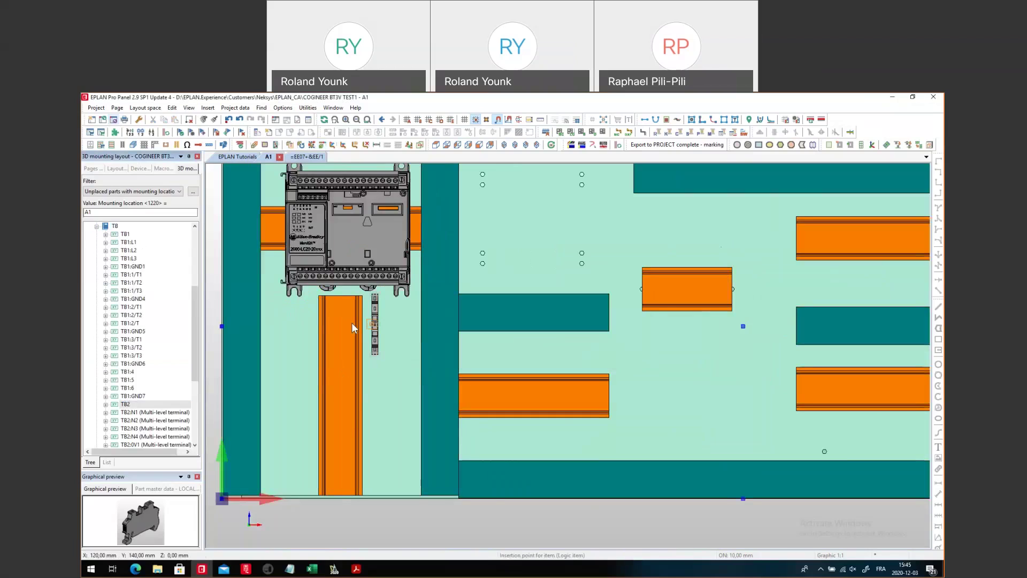
{"action": "left_click", "coordinate": [342, 324]}
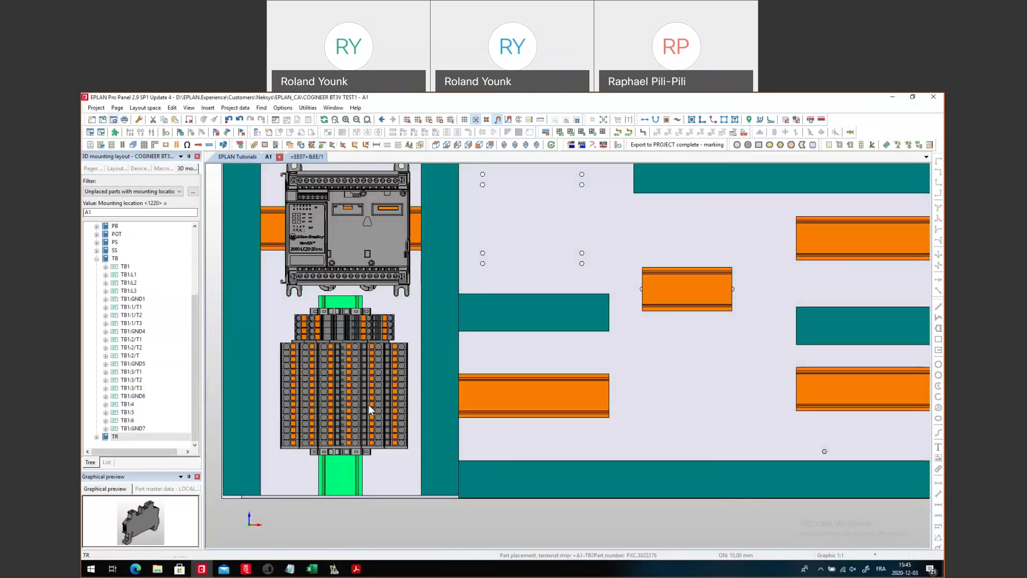
- Mount the whole TB1 terminal strip on the right-hand vertical rail
{"action": "scroll", "coordinate": [263, 410], "scroll_direction": "down", "scroll_amount": 2}
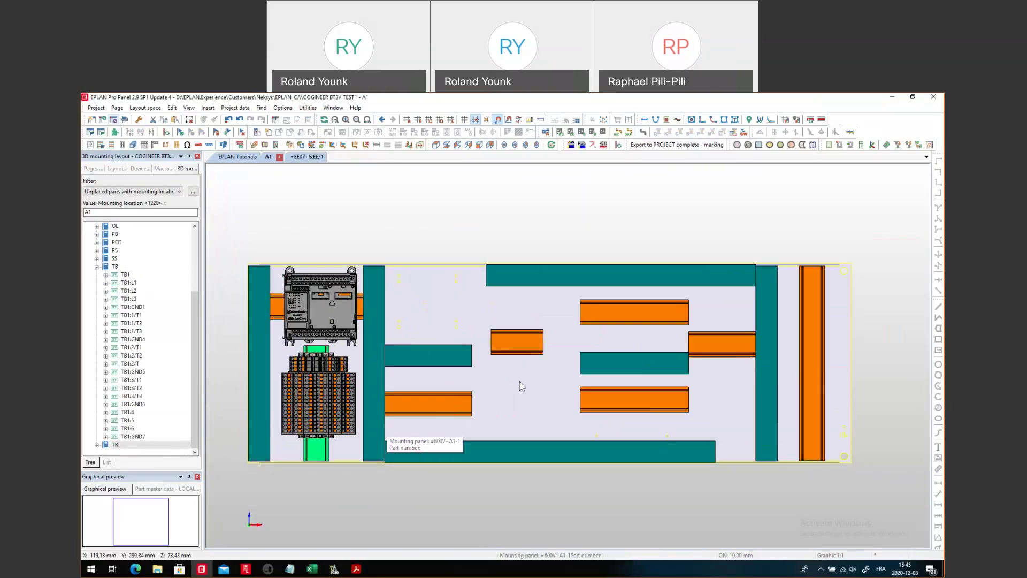
{"action": "left_click_drag", "start_coordinate": [127, 275], "coordinate": [831, 297]}
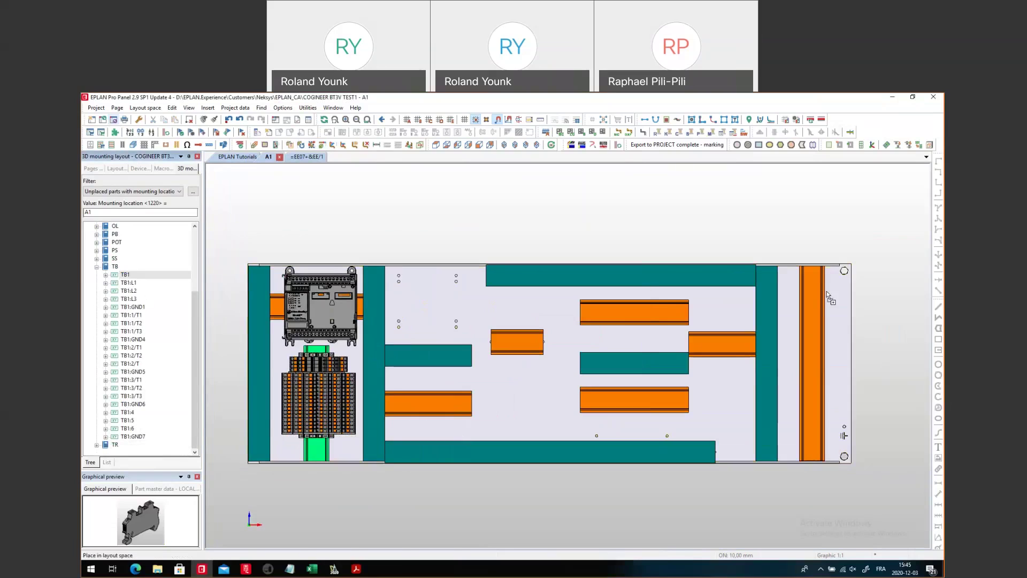
{"action": "left_click", "coordinate": [546, 333]}
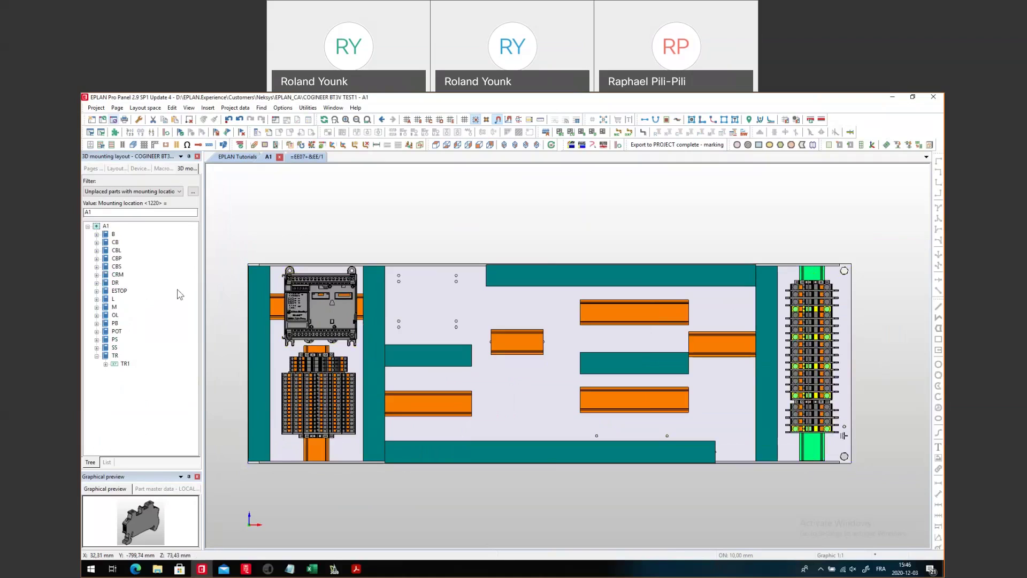
- Mount power supply PS and contactor CRM on the short green rail, then drag the drives group in
{"action": "left_click_drag", "start_coordinate": [116, 343], "coordinate": [400, 409]}
{"action": "left_click", "coordinate": [395, 411]}
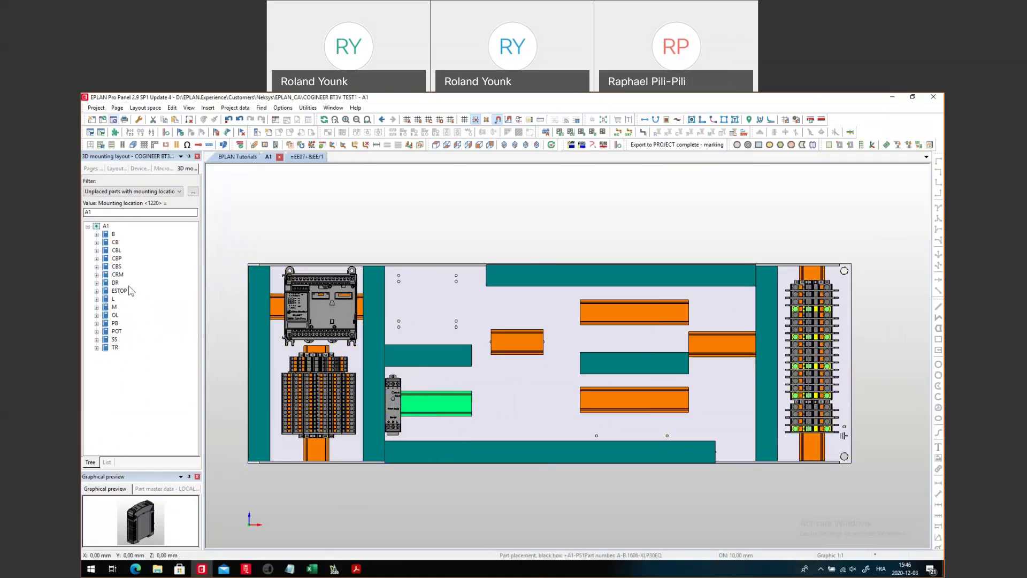
{"action": "left_click_drag", "start_coordinate": [122, 274], "coordinate": [428, 404]}
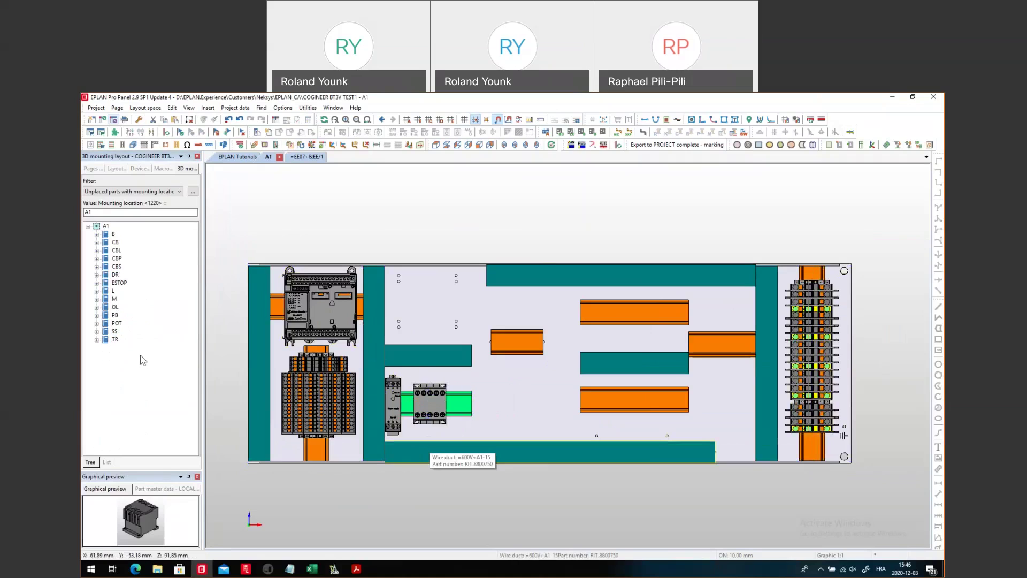
{"action": "left_click", "coordinate": [115, 274]}
{"action": "left_click_drag", "start_coordinate": [115, 274], "coordinate": [488, 410]}
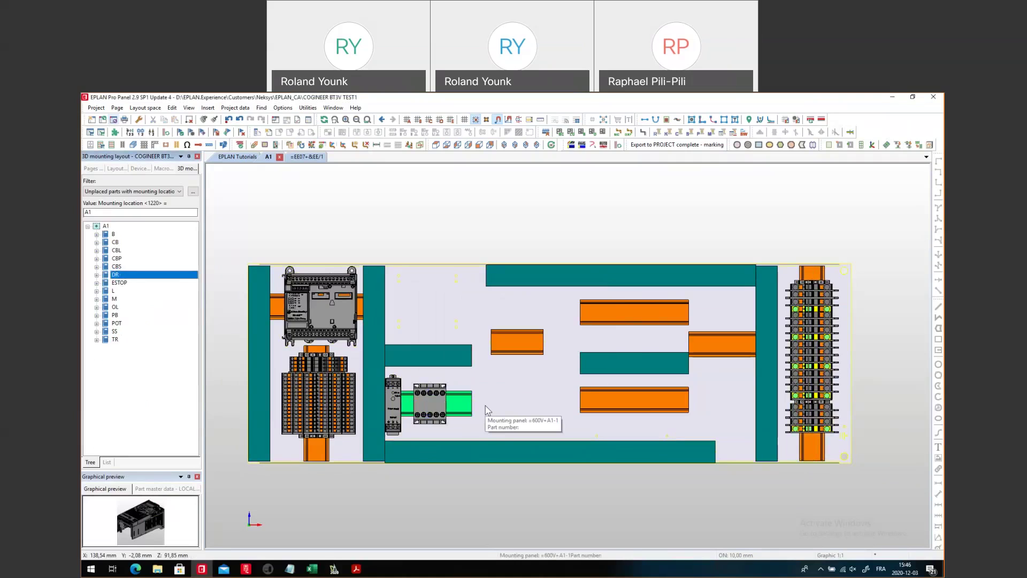
- Turn on View > Mounting clearances to show parts' clearance zones
{"action": "left_click", "coordinate": [188, 107]}
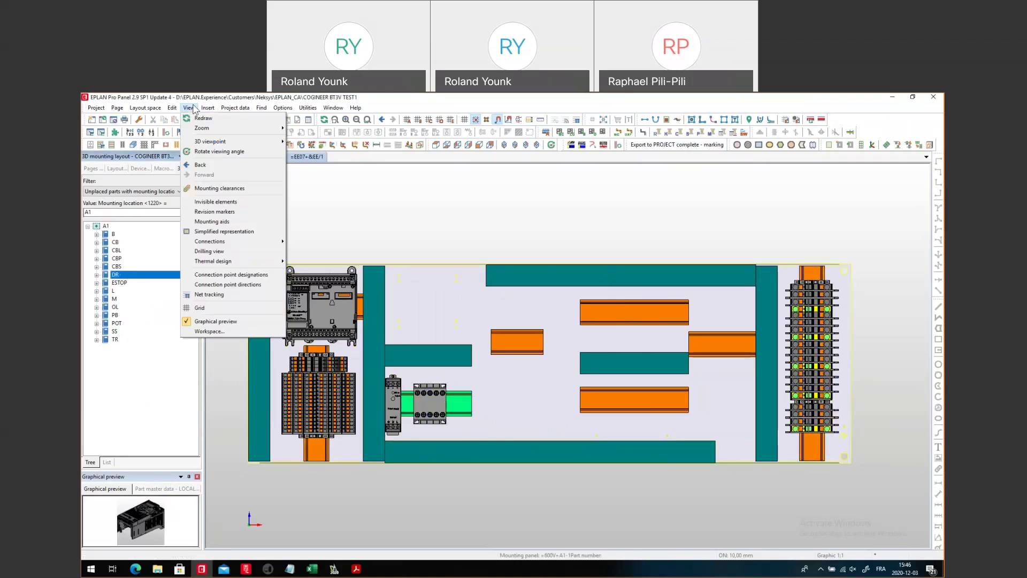
{"action": "left_click", "coordinate": [219, 188]}
{"action": "scroll", "coordinate": [506, 347], "scroll_direction": "up", "scroll_amount": 3}
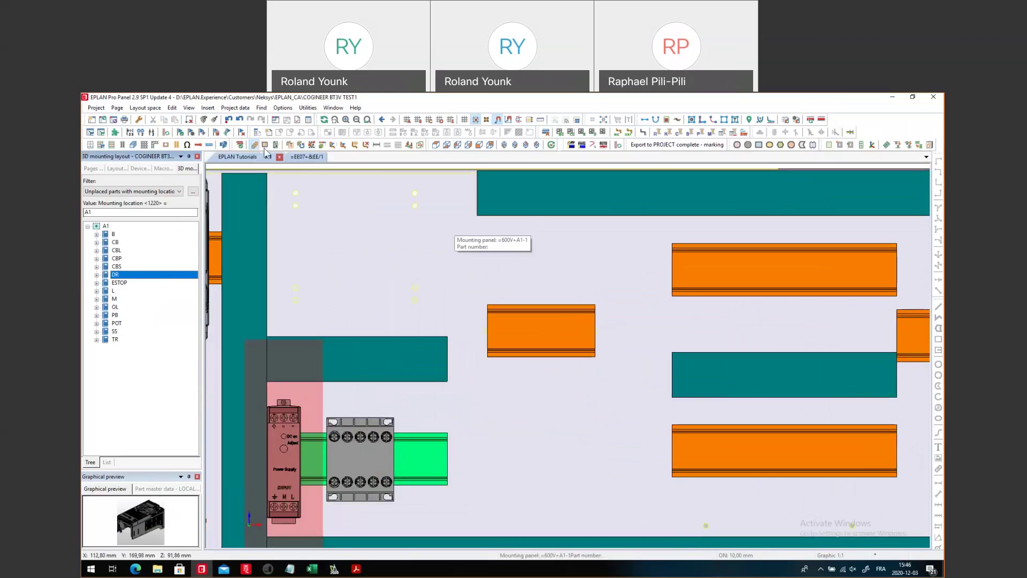
- Lengthen the middle rail at both its left and right ends
{"action": "left_click", "coordinate": [322, 145]}
{"action": "left_click", "coordinate": [494, 336]}
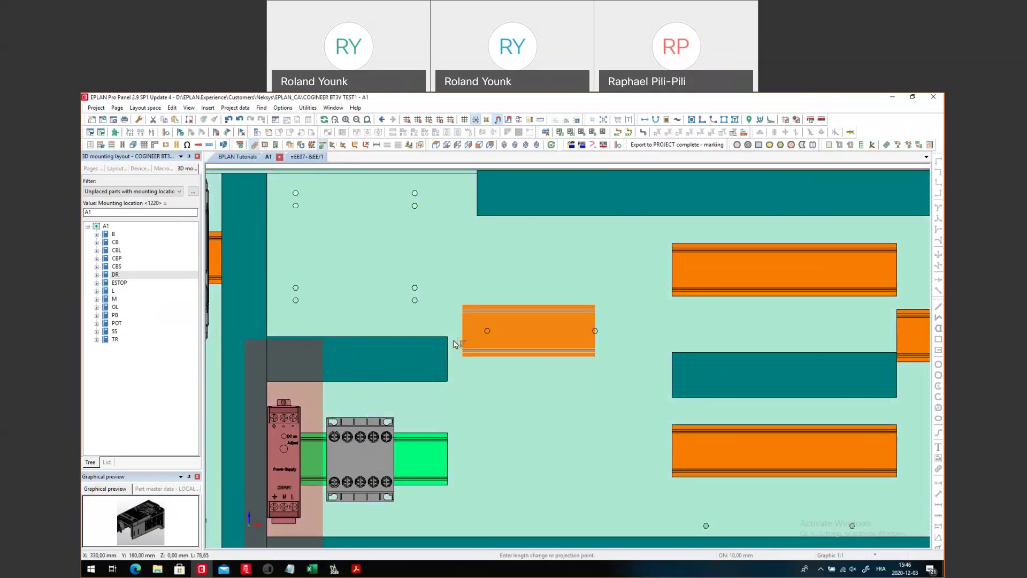
{"action": "left_click", "coordinate": [594, 347]}
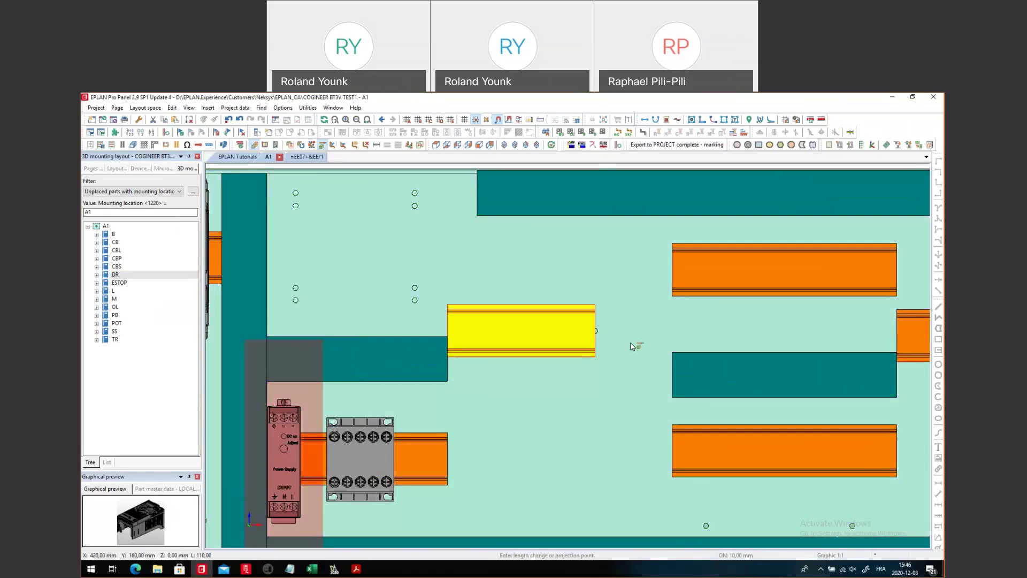
{"action": "left_click", "coordinate": [661, 354]}
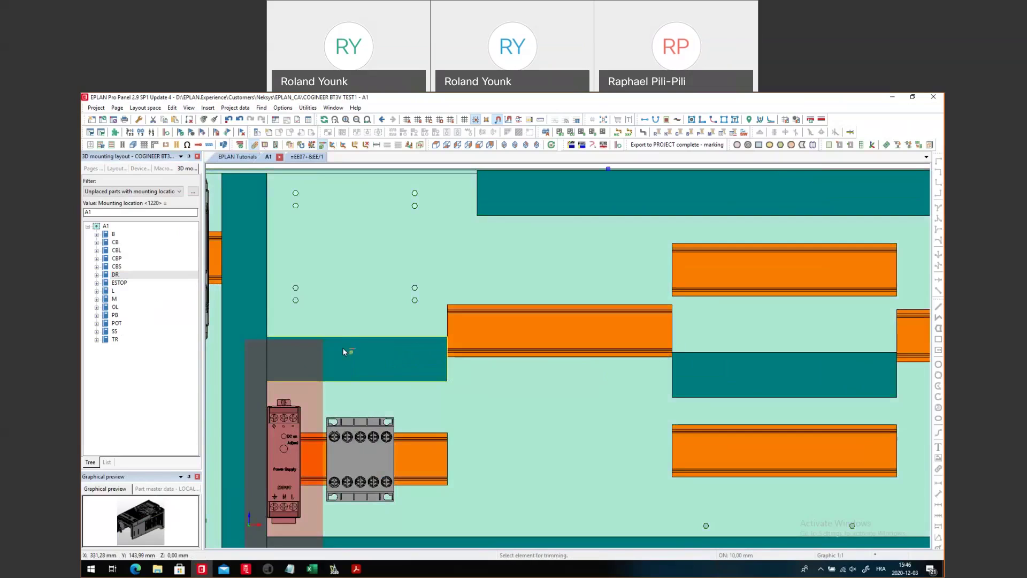
- Expand the DR group and drag drives DR1 and DR2 into the layout
{"action": "left_click", "coordinate": [129, 275]}
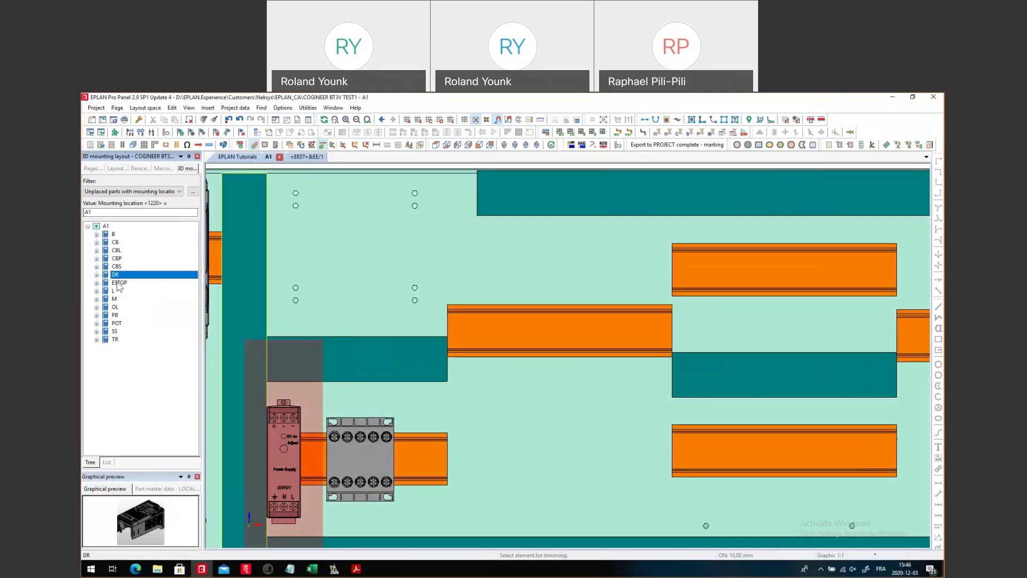
{"action": "left_click", "coordinate": [97, 275]}
{"action": "left_click_drag", "start_coordinate": [116, 277], "coordinate": [494, 341]}
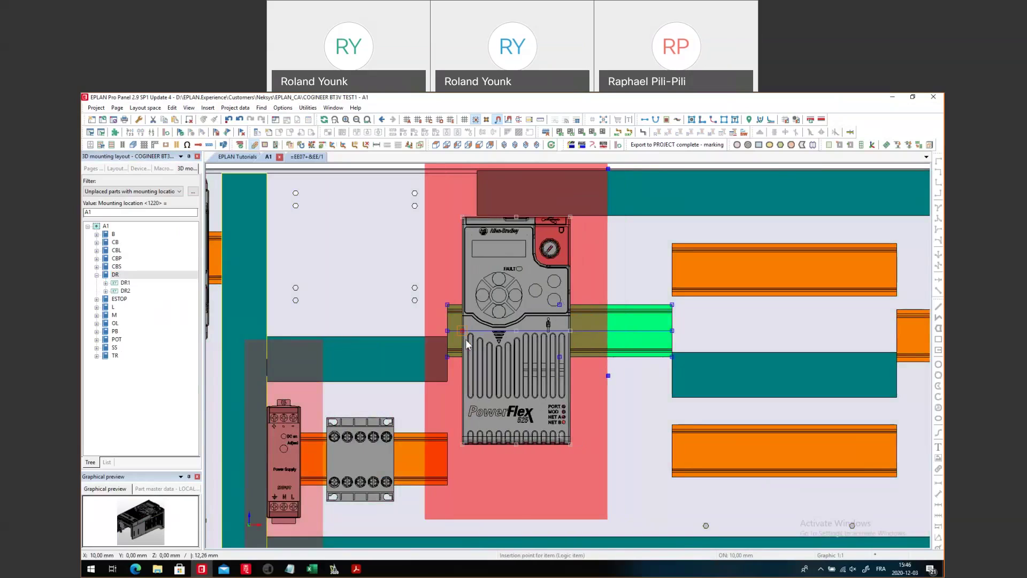
- Place PowerFlex drives DR1 and DR2, move DR2 beside DR1, then turn off mounting clearances
{"action": "left_click", "coordinate": [470, 340]}
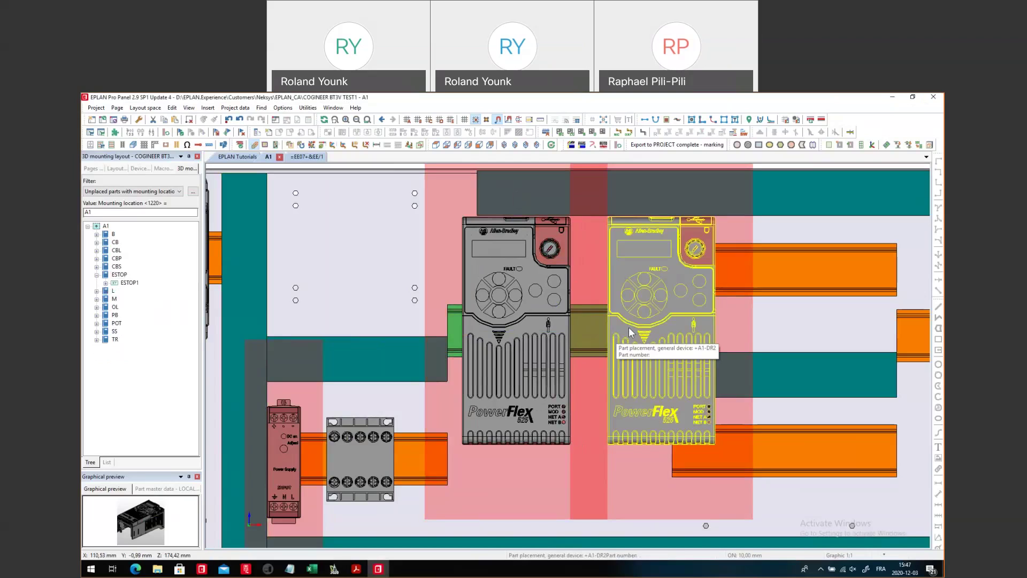
{"action": "left_click", "coordinate": [629, 327]}
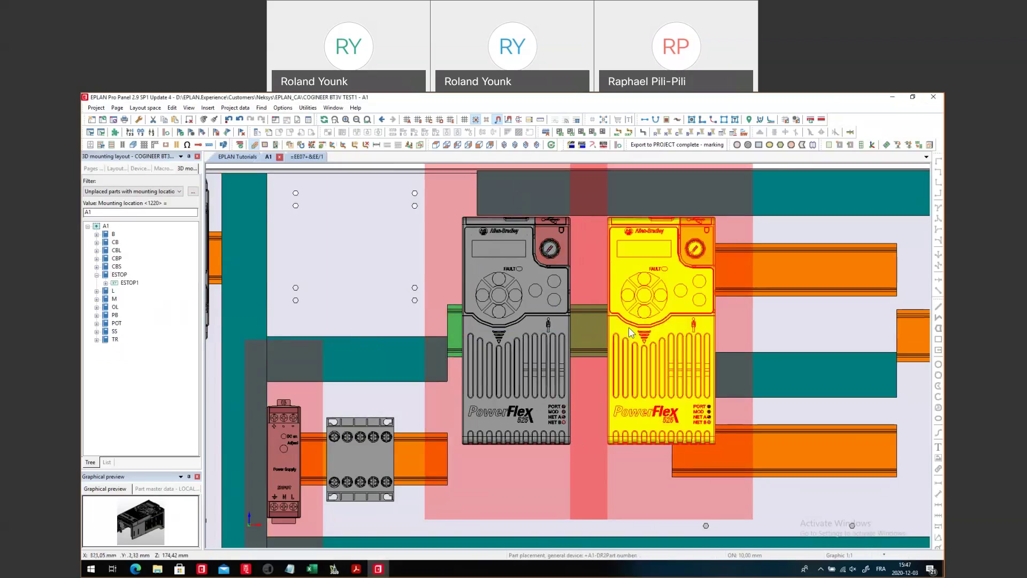
{"action": "scroll", "coordinate": [580, 314], "scroll_direction": "down", "scroll_amount": 2}
{"action": "left_click_drag", "start_coordinate": [590, 177], "coordinate": [650, 410]}
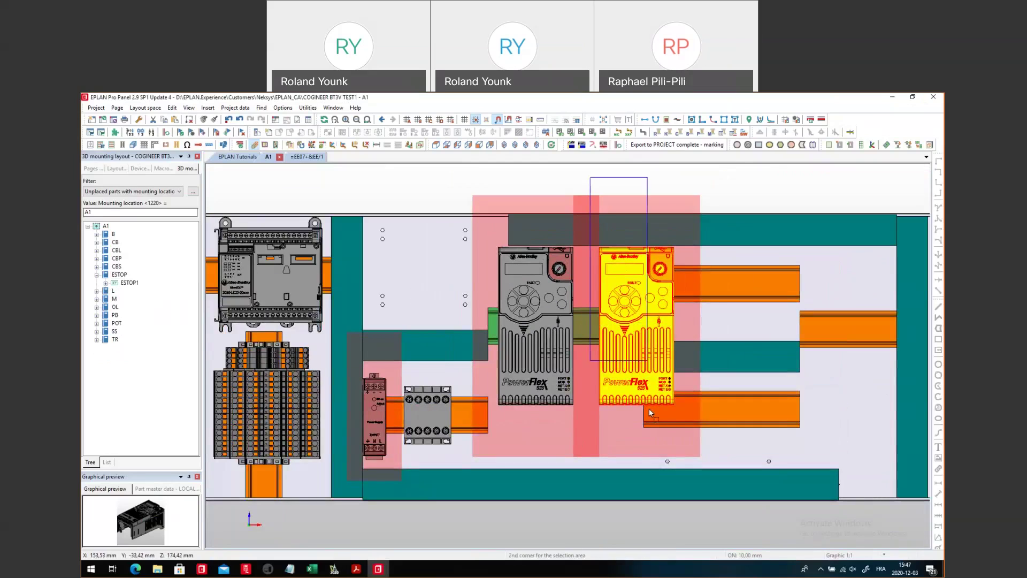
{"action": "left_click", "coordinate": [679, 430]}
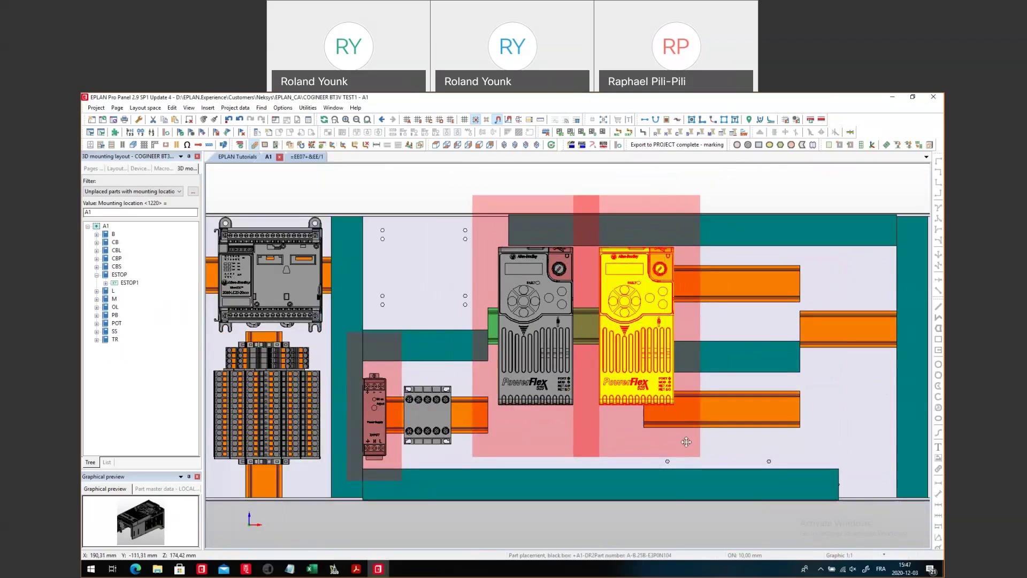
{"action": "left_click_drag", "start_coordinate": [686, 442], "coordinate": [600, 328]}
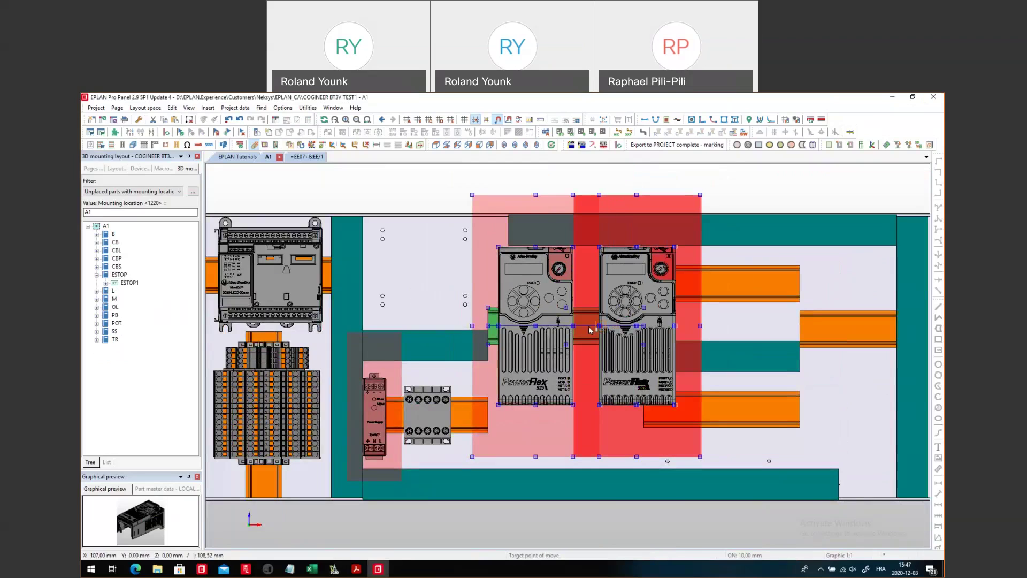
{"action": "left_click", "coordinate": [590, 331]}
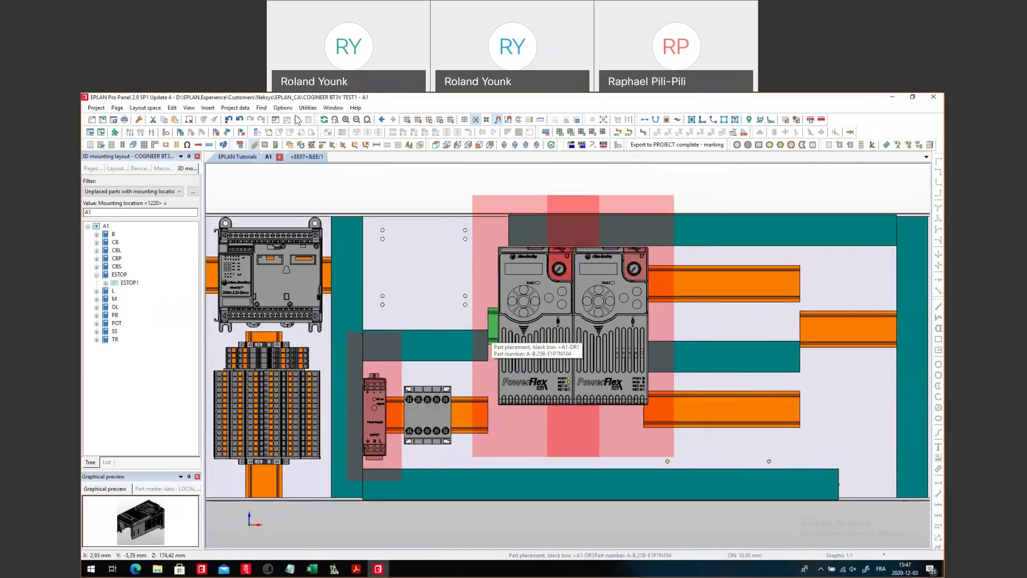
{"action": "left_click", "coordinate": [189, 108]}
{"action": "left_click", "coordinate": [220, 189]}
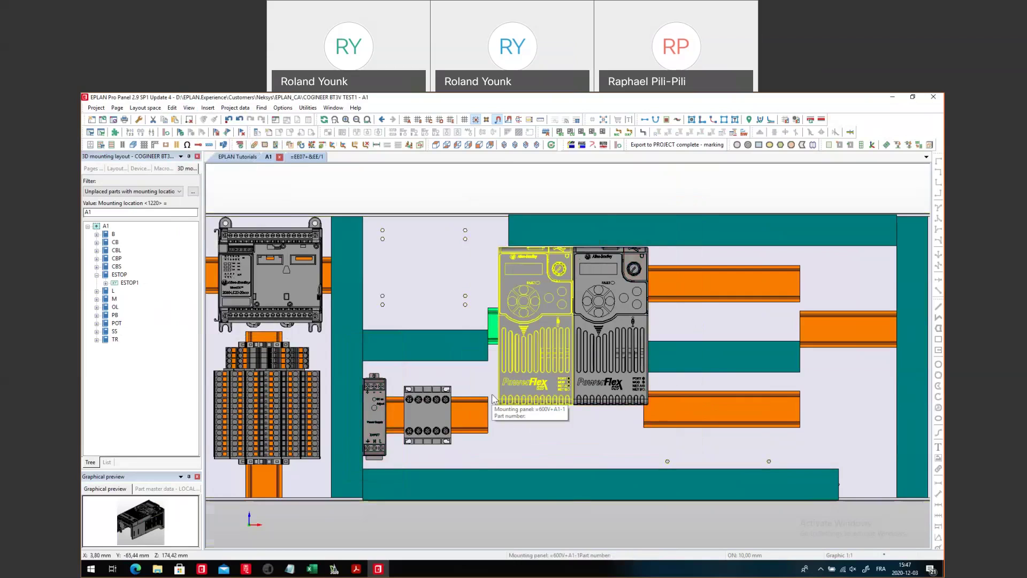
- Expand the CB group to list CB1–CB4 and double-click CB1 to load its macro
{"action": "scroll", "coordinate": [493, 399], "scroll_direction": "up", "scroll_amount": 2}
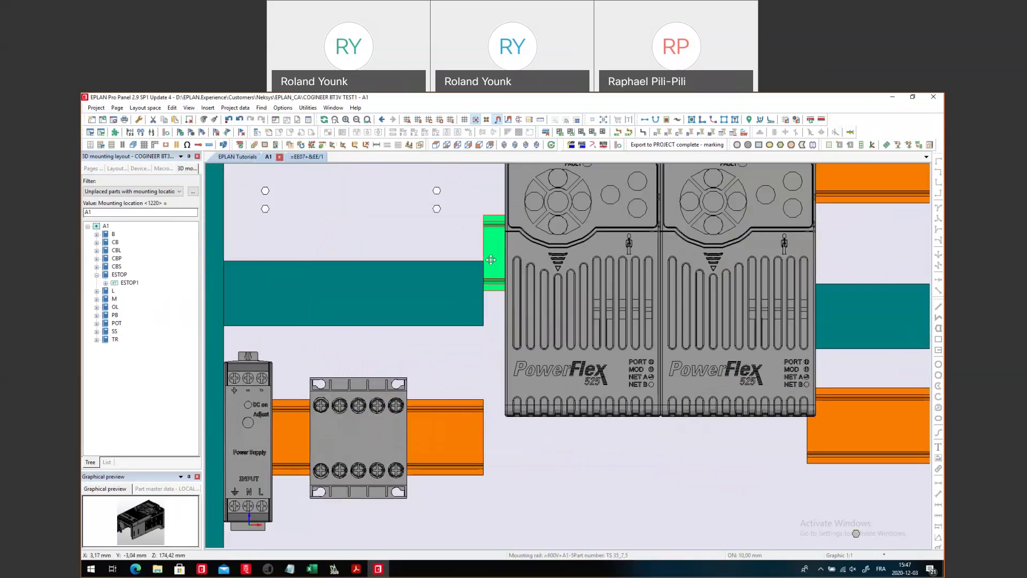
{"action": "left_click_drag", "start_coordinate": [491, 260], "coordinate": [484, 295]}
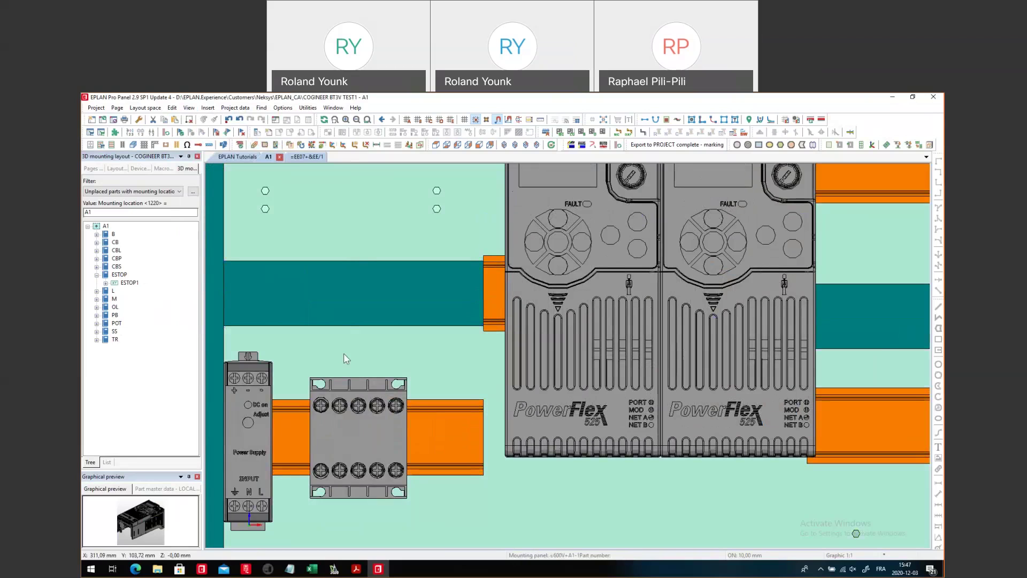
{"action": "scroll", "coordinate": [344, 353], "scroll_direction": "down", "scroll_amount": 1}
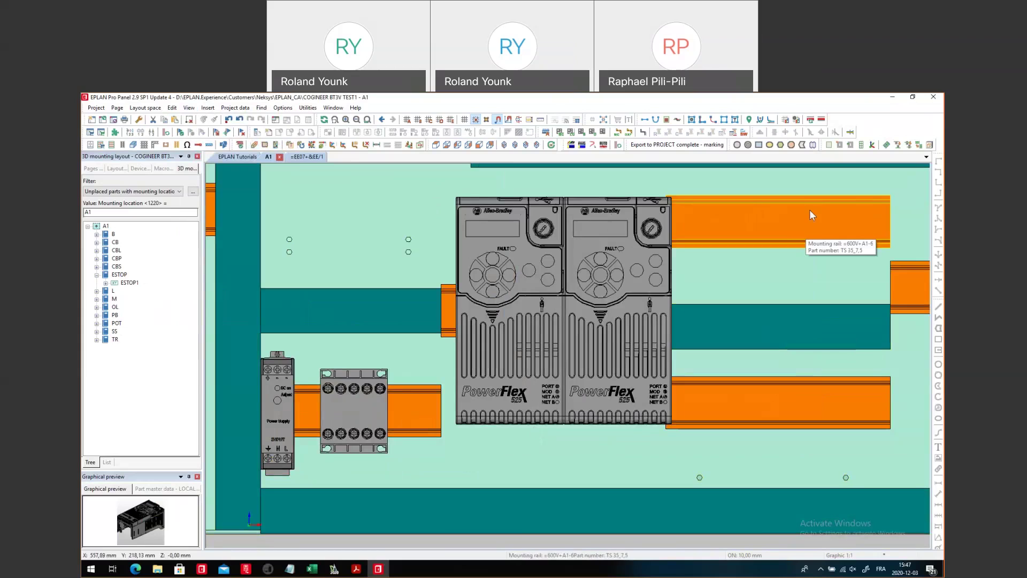
{"action": "scroll", "coordinate": [810, 209], "scroll_direction": "up", "scroll_amount": 1}
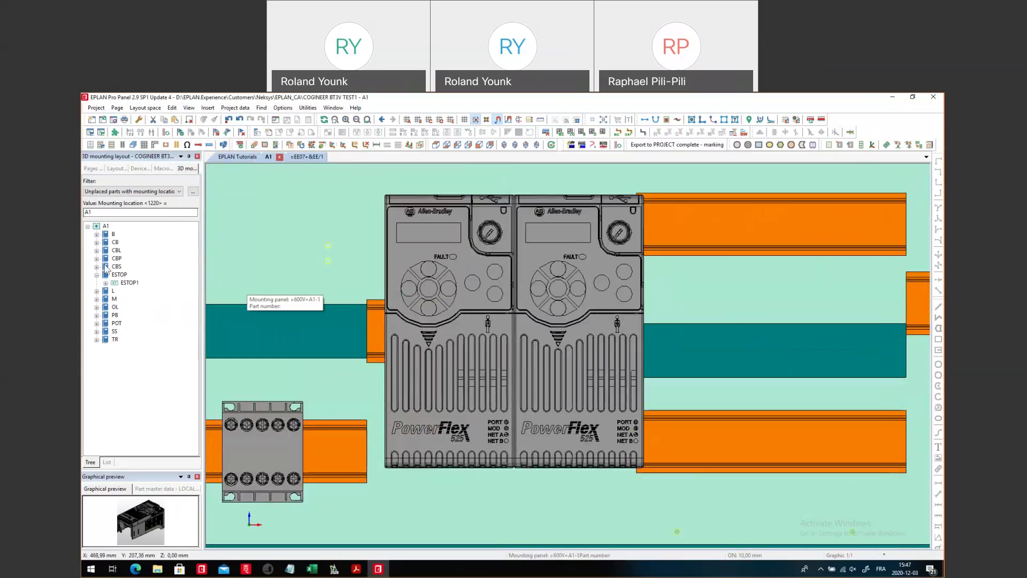
{"action": "left_click", "coordinate": [97, 242]}
{"action": "double_click", "coordinate": [129, 251]}
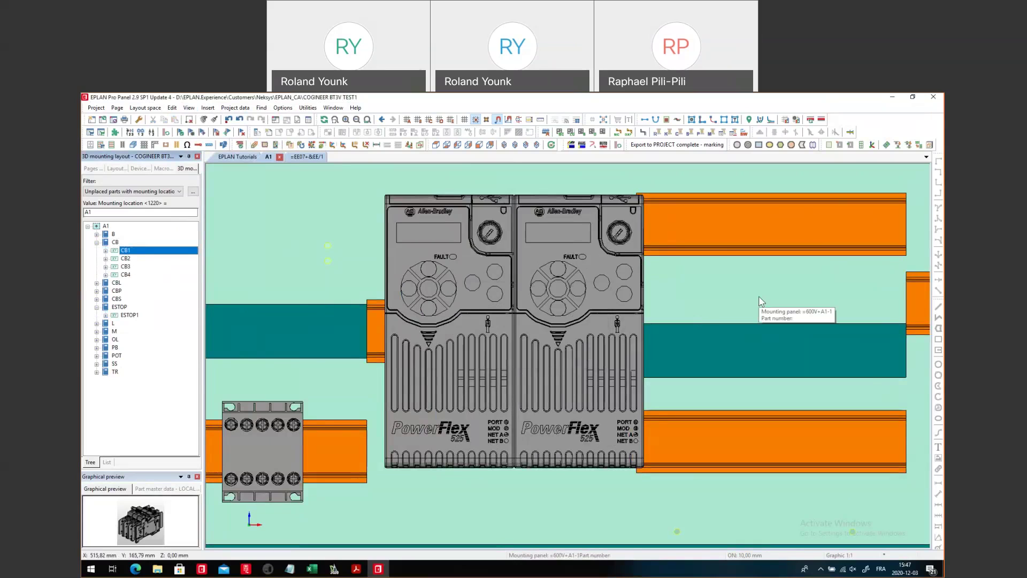
{"action": "scroll", "coordinate": [759, 297], "scroll_direction": "down", "scroll_amount": 3}
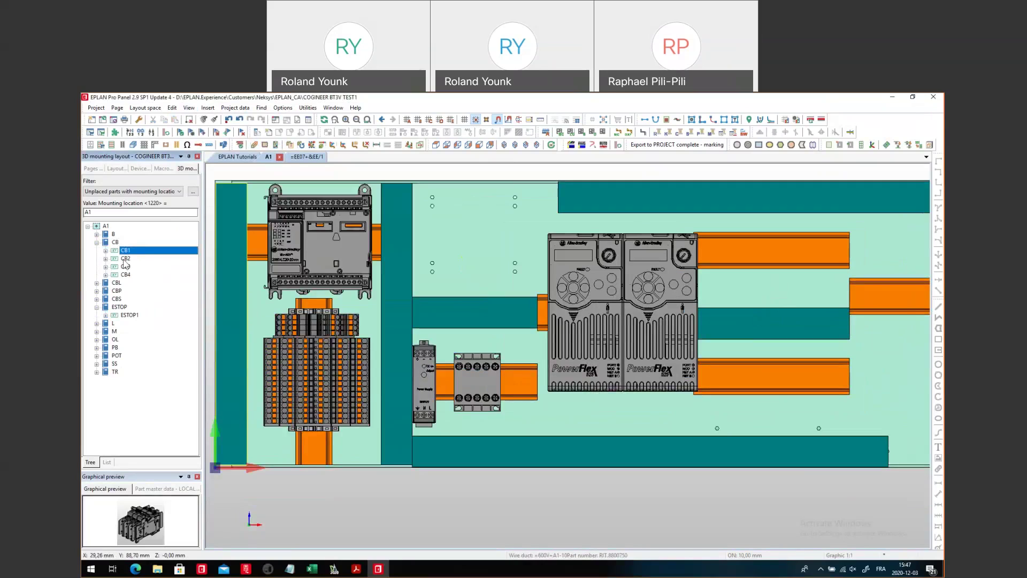
- Place breakers CB1 and CB2 side by side on the upper-right rail above the PowerFlex drives
{"action": "left_click", "coordinate": [125, 259], "text": "shift"}
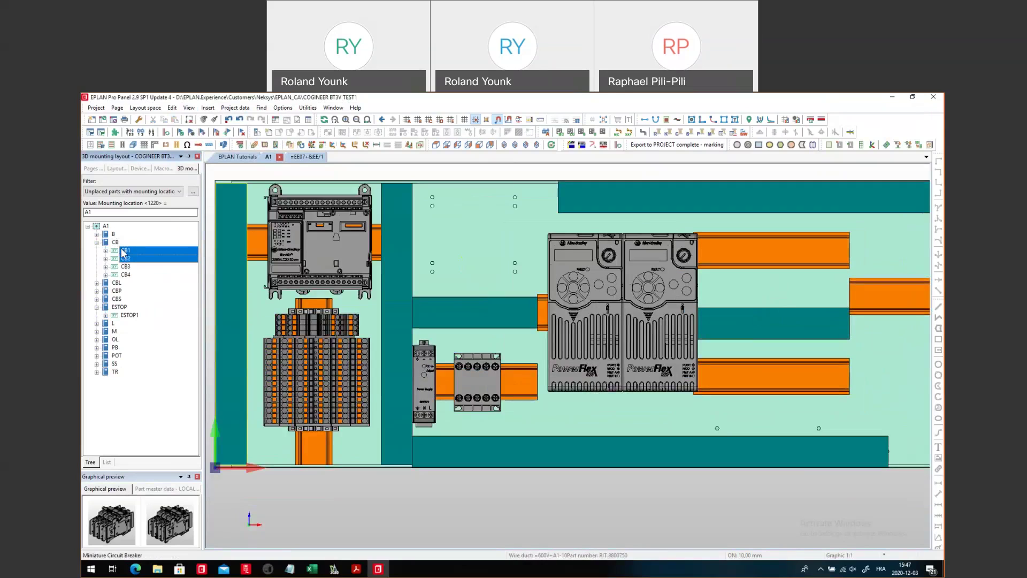
{"action": "left_click_drag", "start_coordinate": [123, 250], "coordinate": [731, 243]}
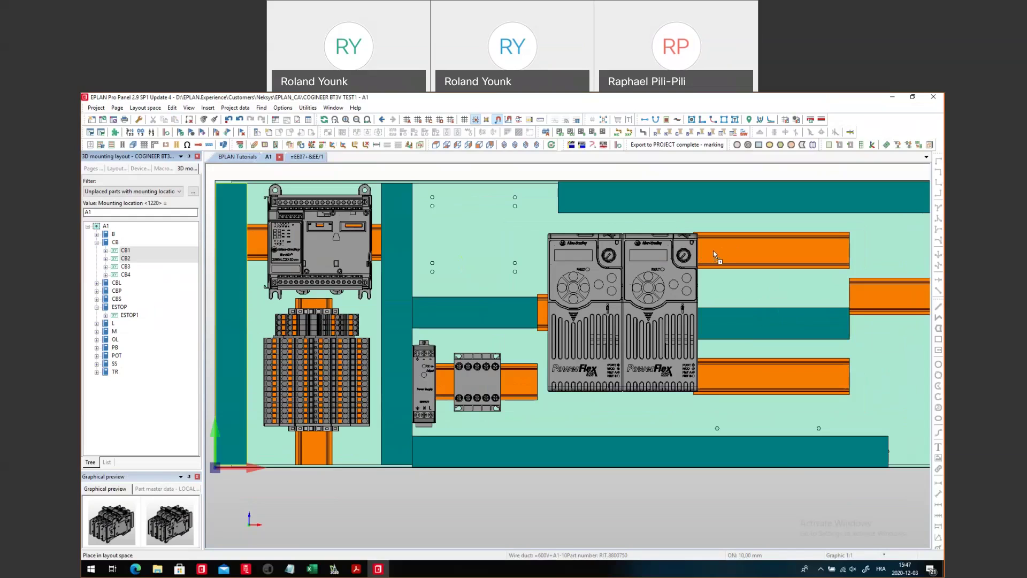
{"action": "left_click", "coordinate": [714, 250]}
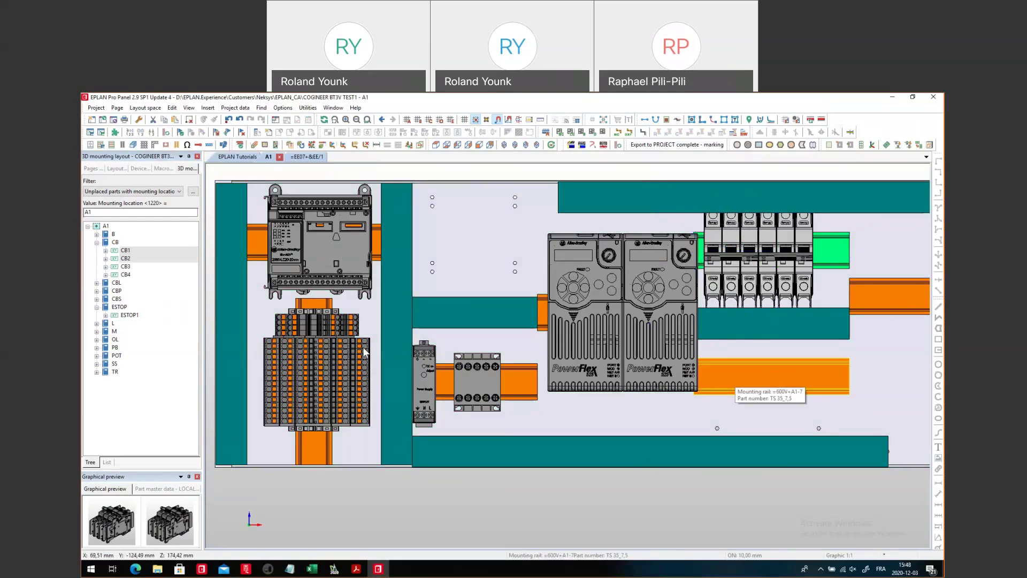
{"action": "scroll", "coordinate": [364, 351], "scroll_direction": "down", "scroll_amount": 1}
{"action": "scroll", "coordinate": [689, 388], "scroll_direction": "down", "scroll_amount": 1}
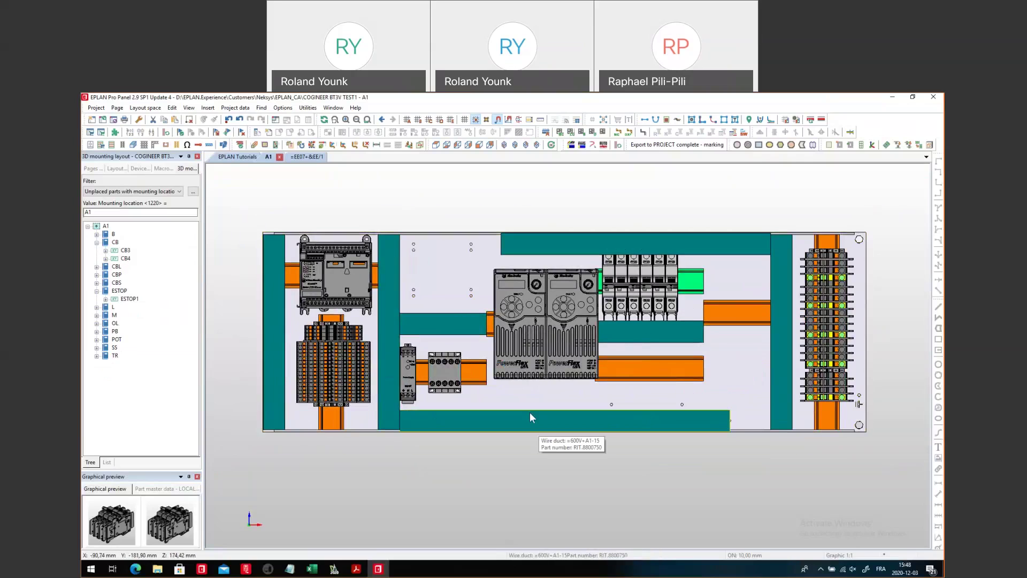
- Window-select every part on the A1 mounting panel and update connections to show the wiring between them
{"action": "left_click_drag", "start_coordinate": [287, 205], "coordinate": [475, 340]}
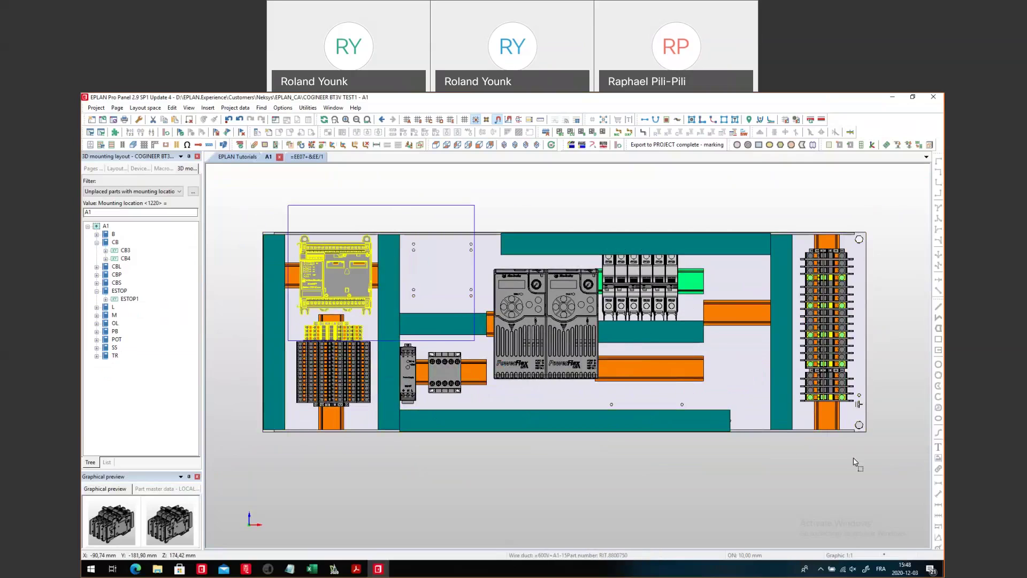
{"action": "left_click_drag", "start_coordinate": [855, 463], "coordinate": [897, 515]}
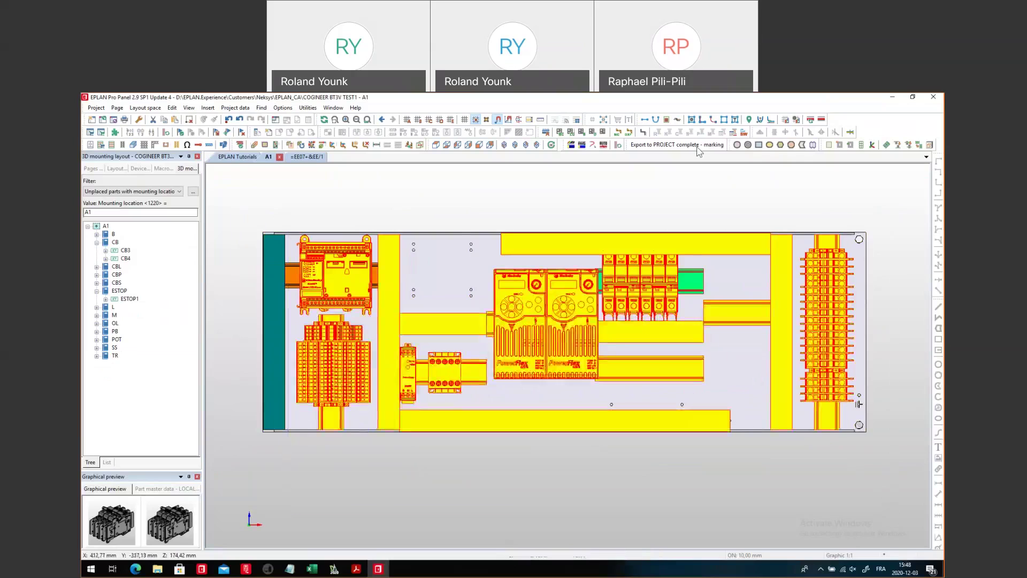
{"action": "left_click", "coordinate": [703, 120]}
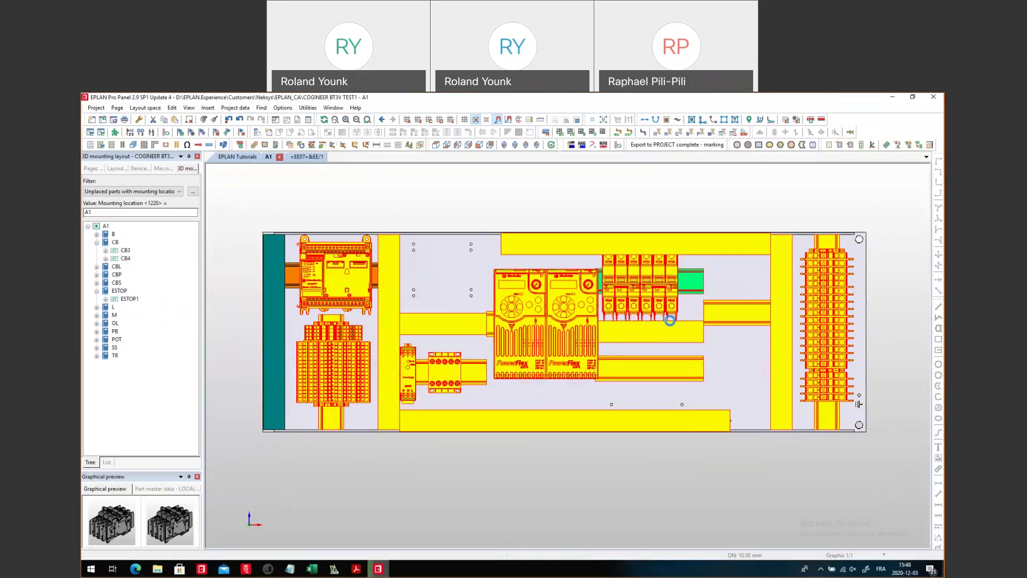